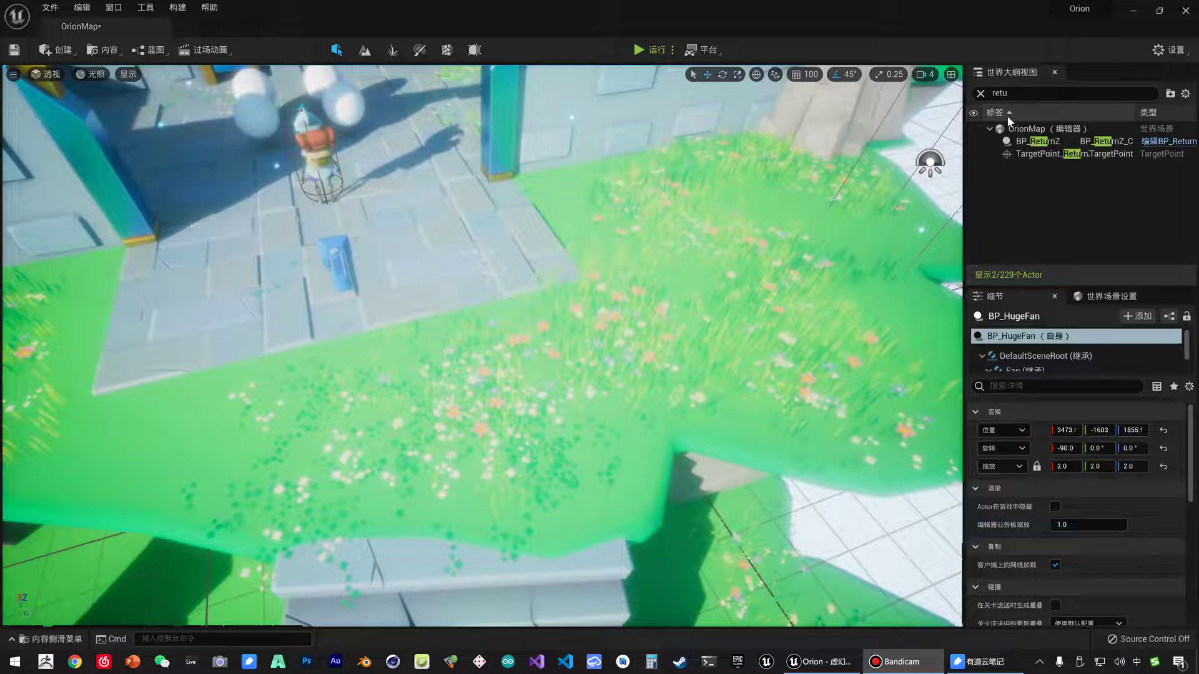
Step: Frame the view and browse the Content Drawer to the Gates folder's meshes
{"action": "key", "text": "f"}
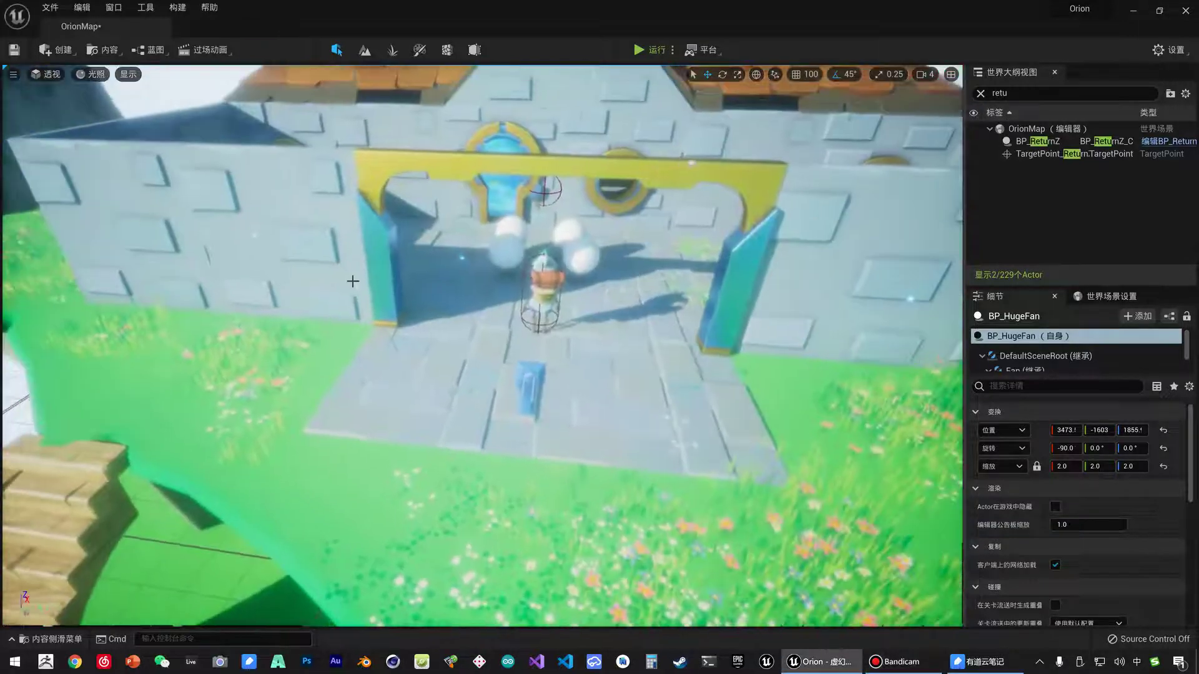
{"action": "scroll", "coordinate": [353, 281], "scroll_direction": "down", "scroll_amount": 3}
{"action": "key", "text": "ctrl+space"}
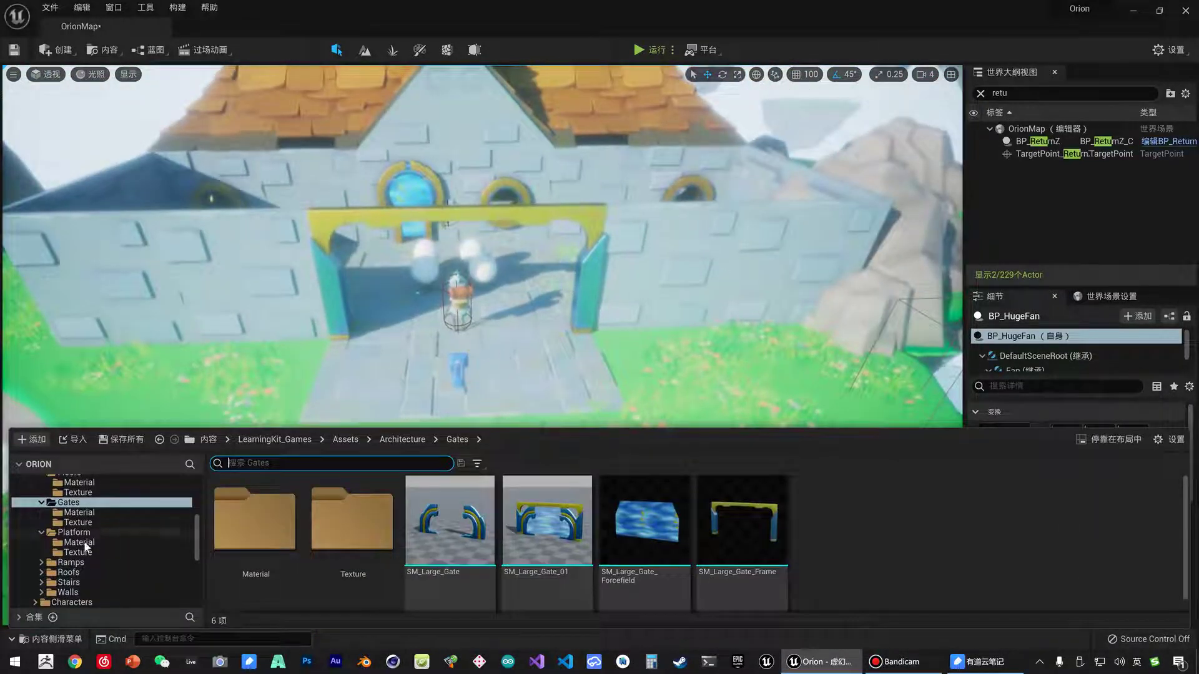
{"action": "left_click", "coordinate": [79, 512]}
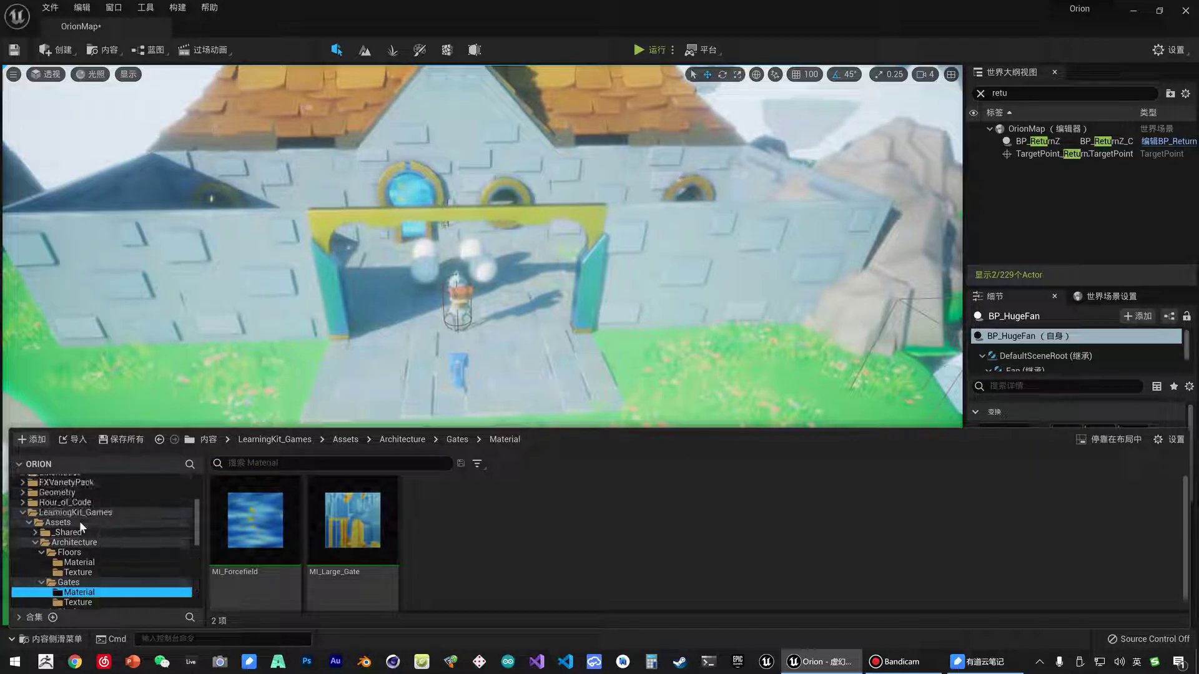
{"action": "left_click", "coordinate": [79, 584]}
{"action": "scroll", "coordinate": [94, 581], "scroll_direction": "down", "scroll_amount": 2}
{"action": "mouse_move", "coordinate": [448, 543]}
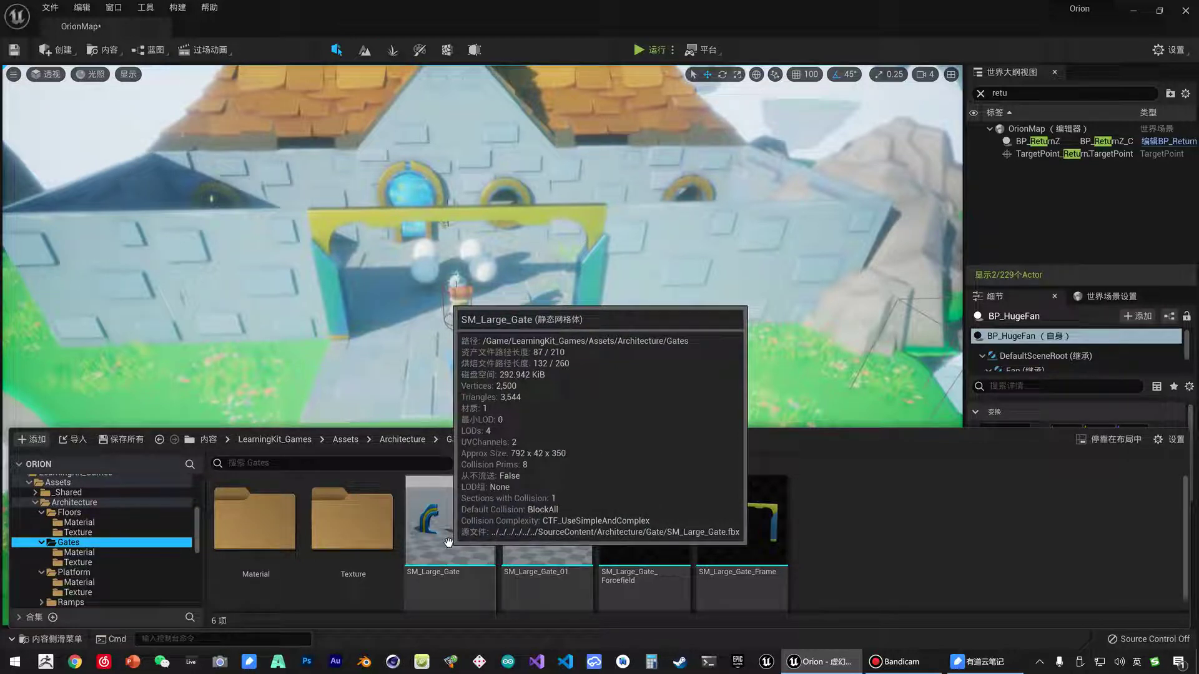
Step: Trial-place SM_Large_Gate_01 beside the house, then delete it from the level
{"action": "right_click_drag", "start_coordinate": [690, 382], "coordinate": [692, 381]}
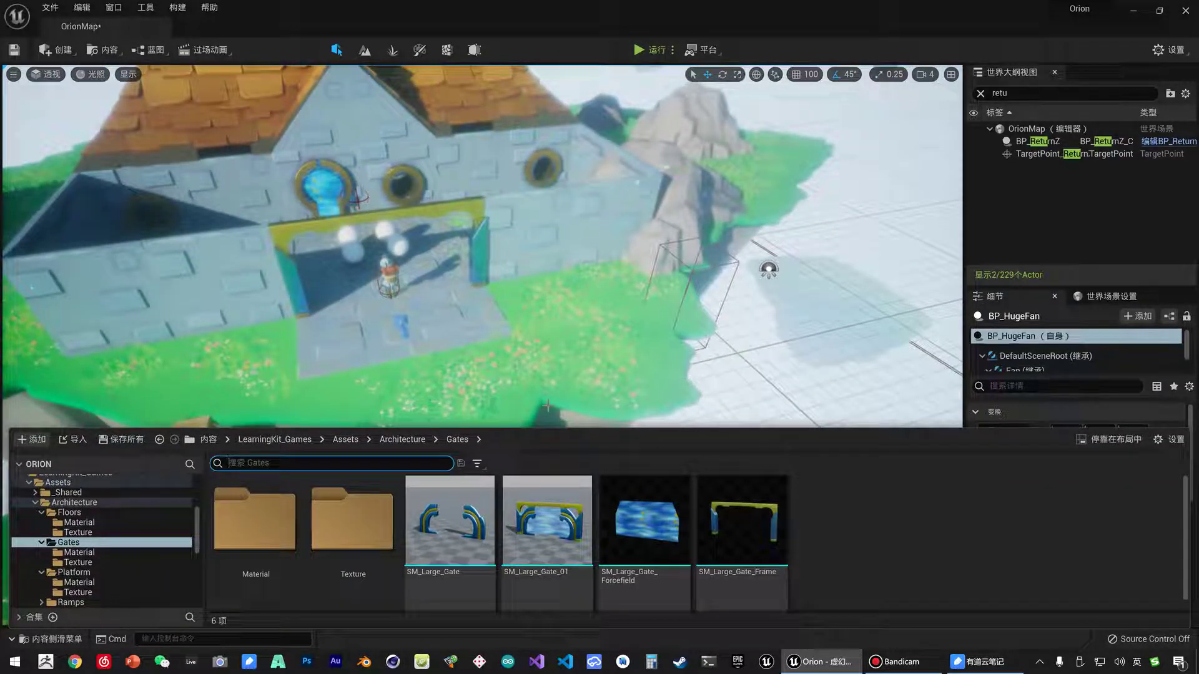
{"action": "scroll", "coordinate": [111, 528], "scroll_direction": "up", "scroll_amount": 5}
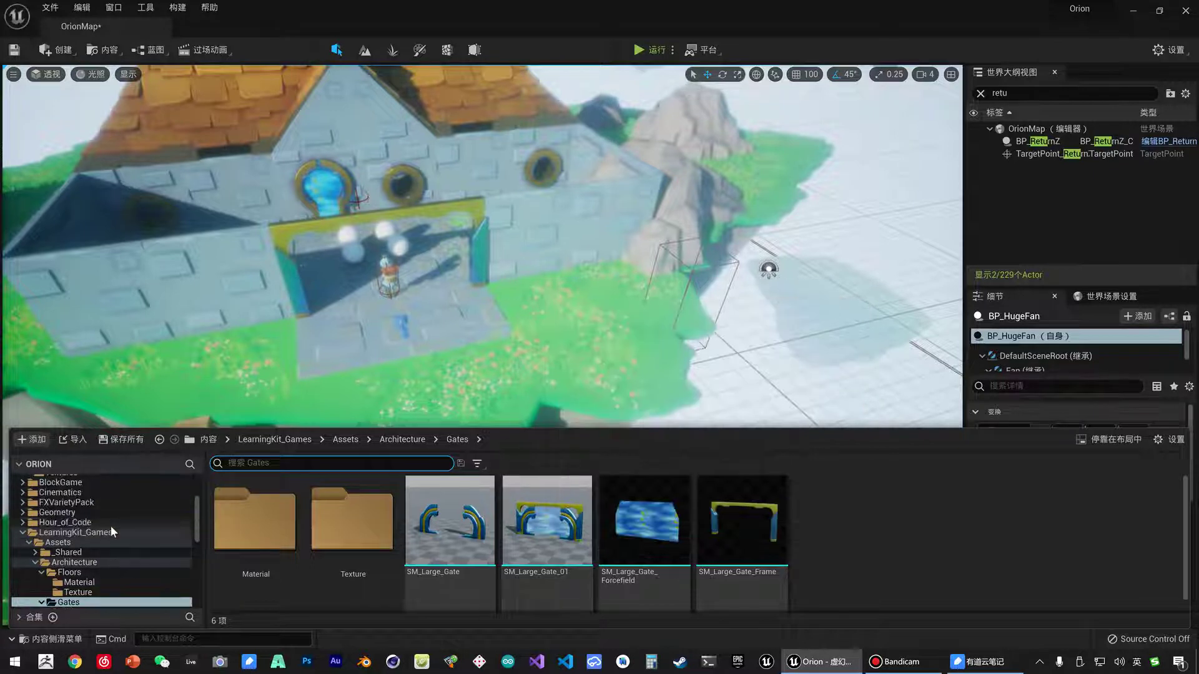
{"action": "scroll", "coordinate": [111, 530], "scroll_direction": "up", "scroll_amount": 1}
{"action": "left_click", "coordinate": [547, 521]}
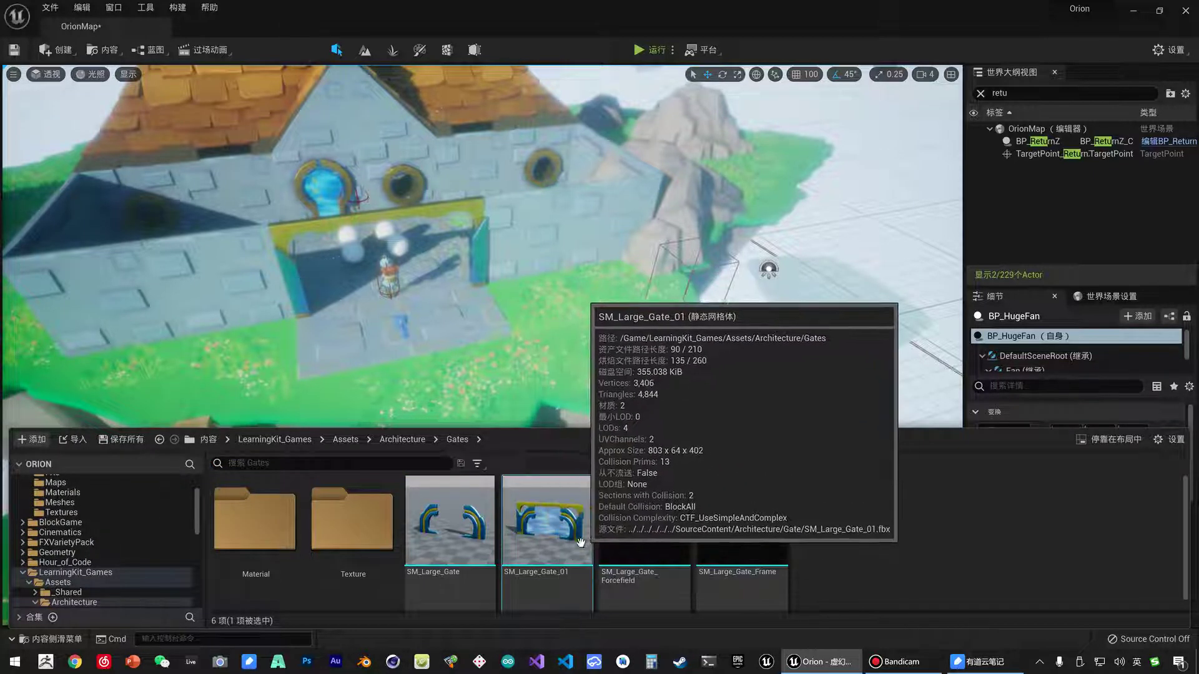
{"action": "left_click_drag", "start_coordinate": [583, 540], "coordinate": [557, 349]}
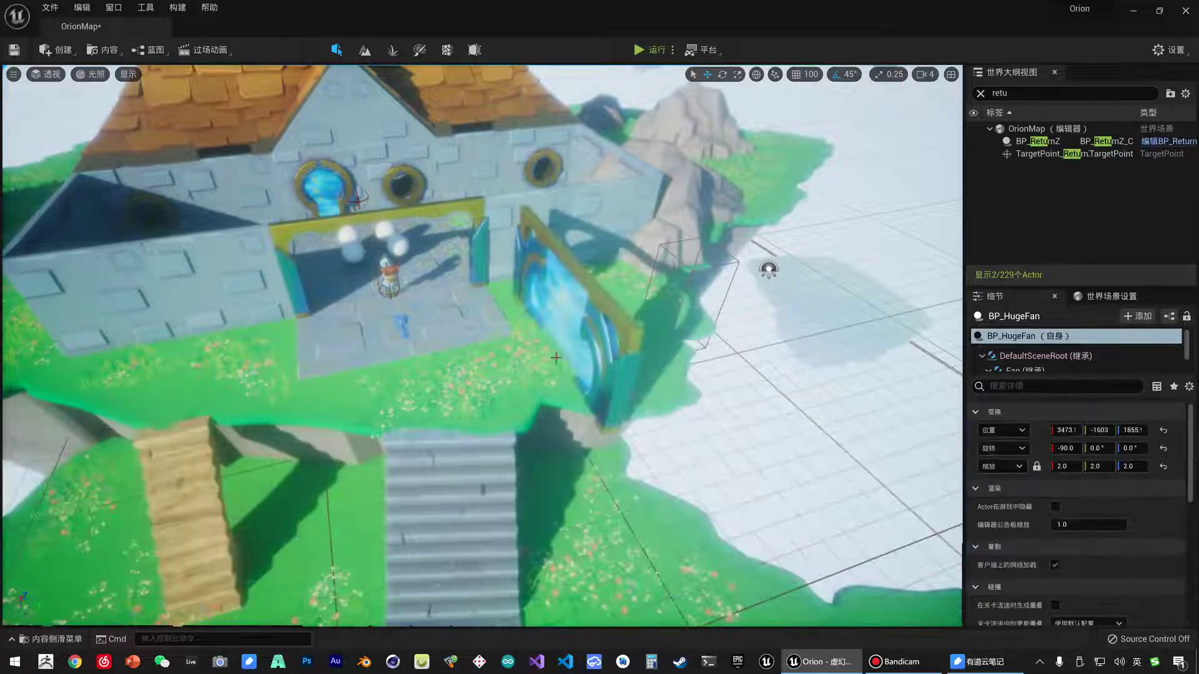
{"action": "key", "text": "Delete"}
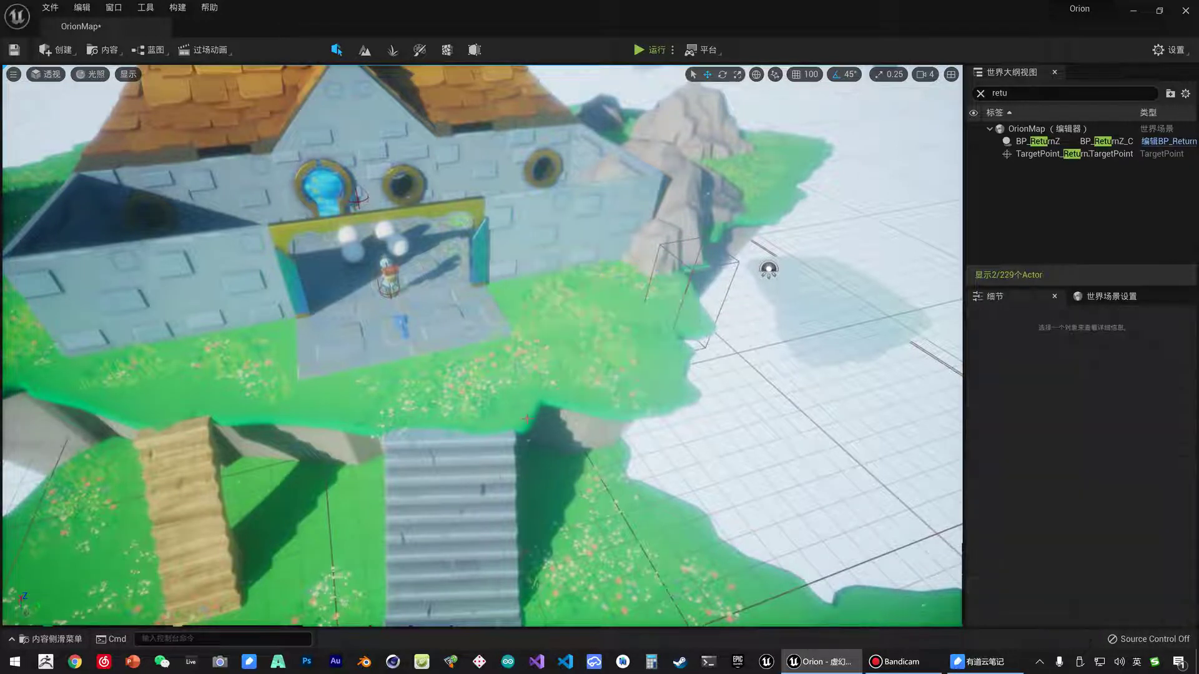
{"action": "key", "text": "ctrl+space"}
{"action": "scroll", "coordinate": [74, 493], "scroll_direction": "up", "scroll_amount": 5}
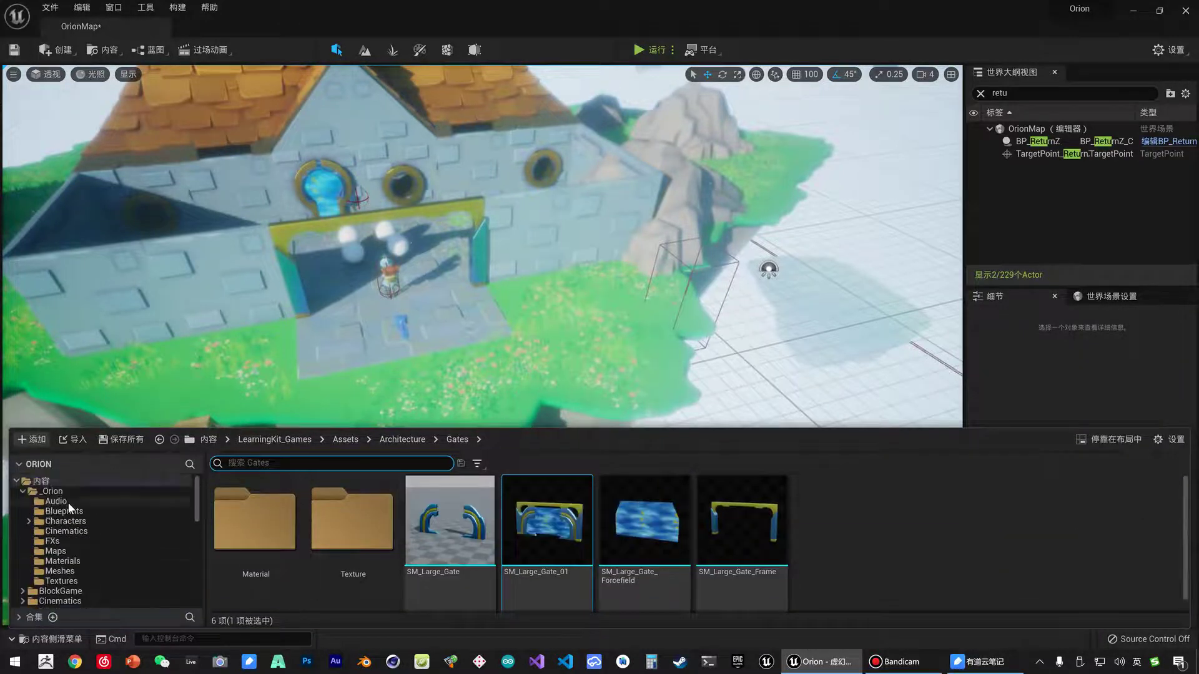
Step: Create an Actor Blueprint Class named BP_TransGate in _Orion/Blueprints and open it
{"action": "left_click", "coordinate": [64, 511]}
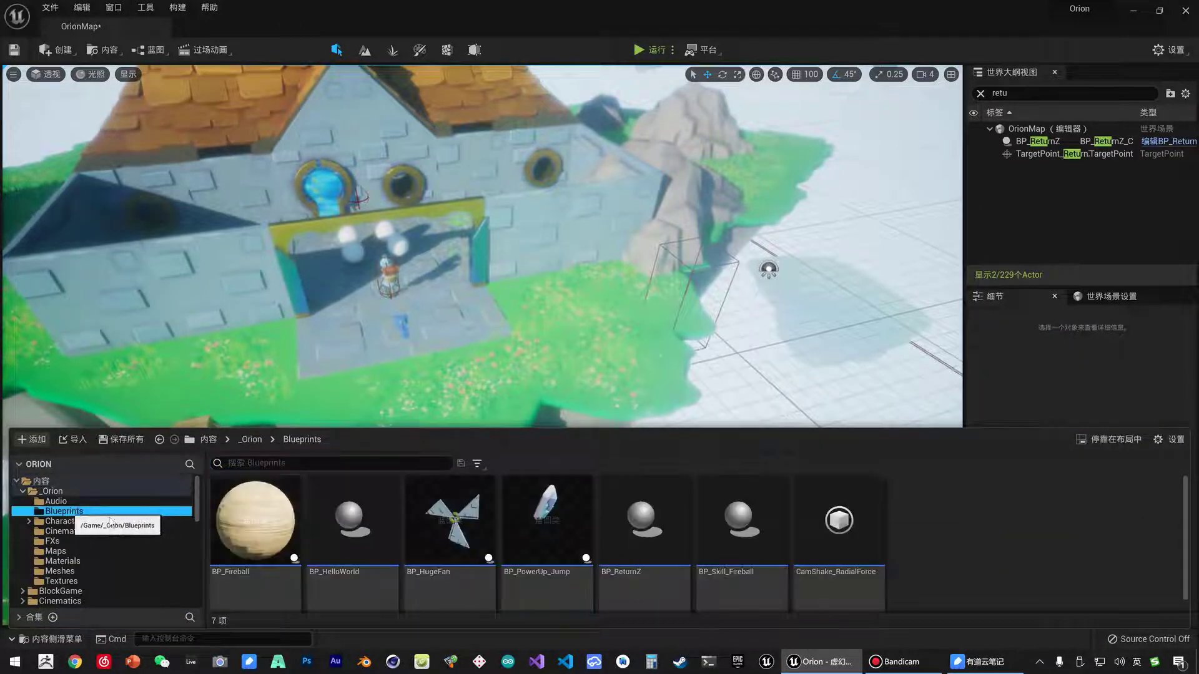
{"action": "right_click", "coordinate": [926, 527]}
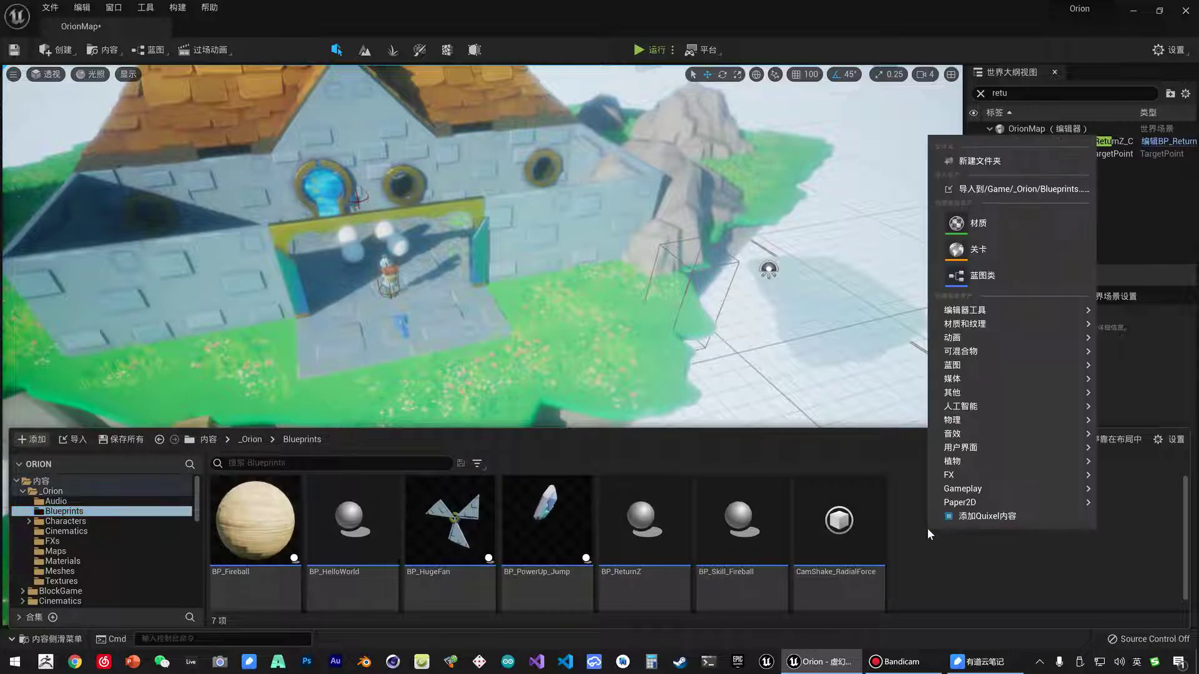
{"action": "left_click", "coordinate": [1002, 269]}
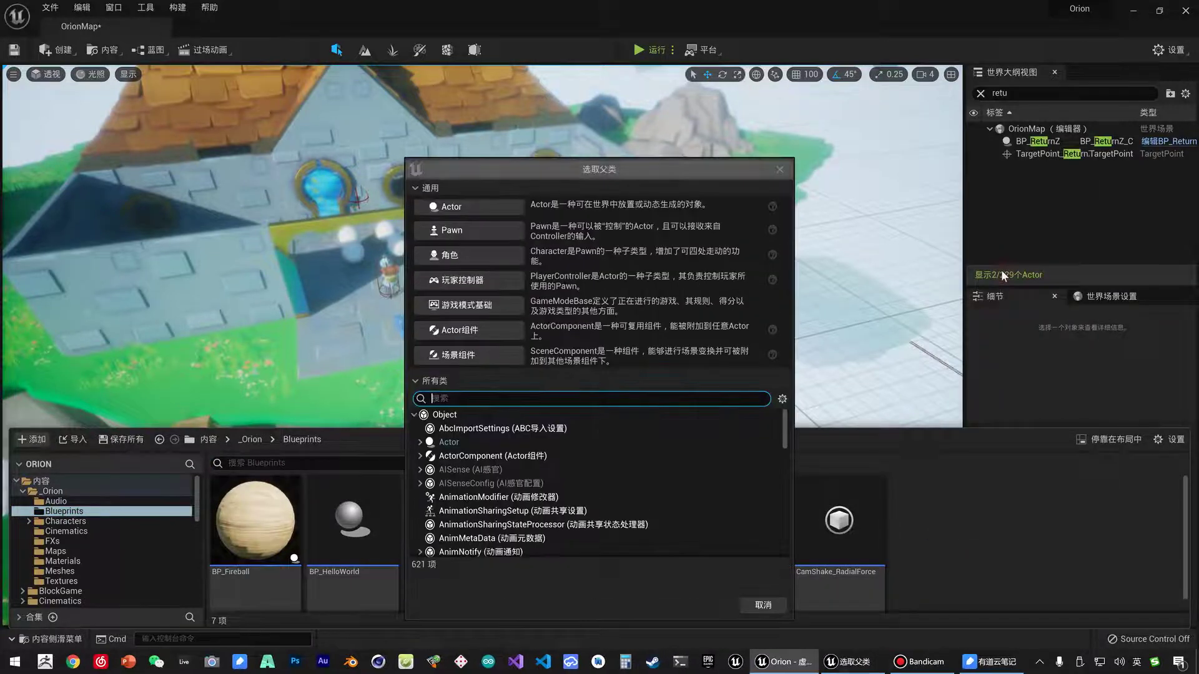
{"action": "left_click", "coordinate": [456, 203]}
{"action": "type", "text": "BP_TransGate"}
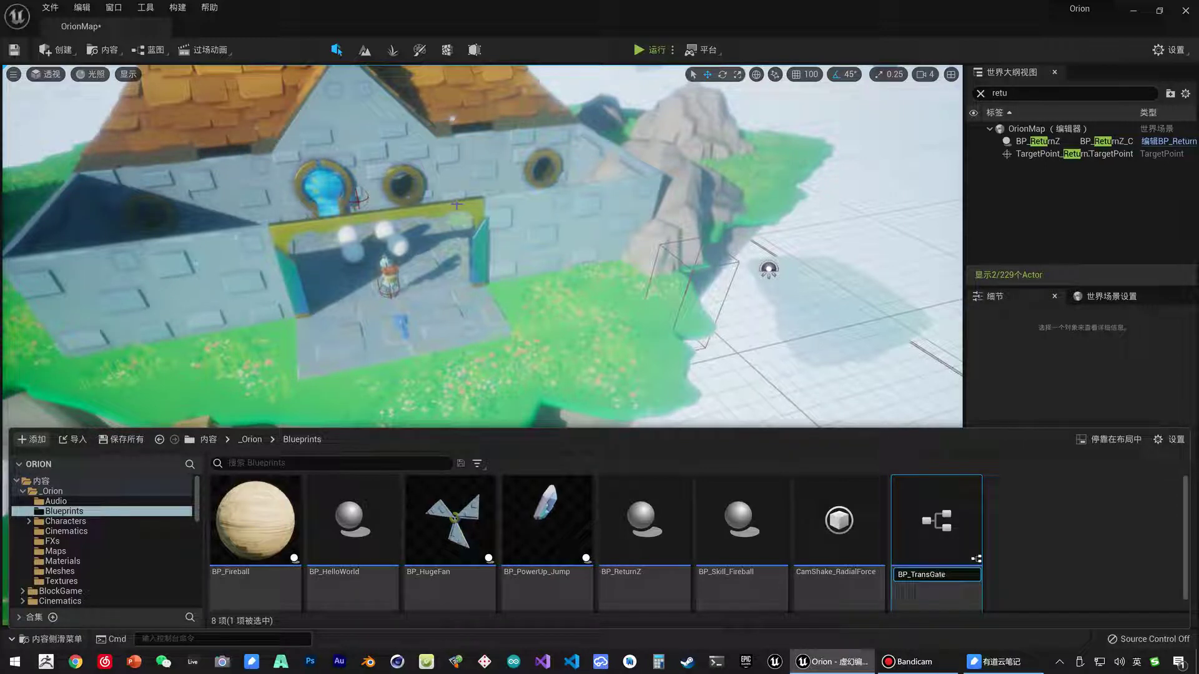
{"action": "key", "text": "Return"}
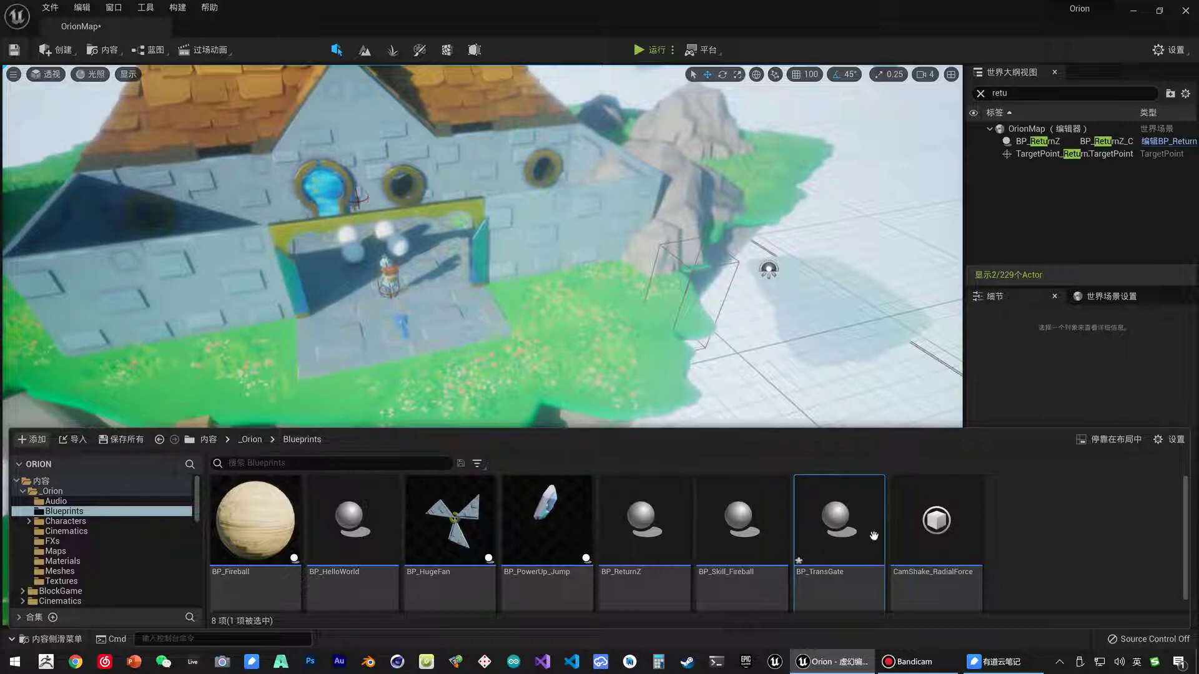
{"action": "double_click", "coordinate": [873, 535]}
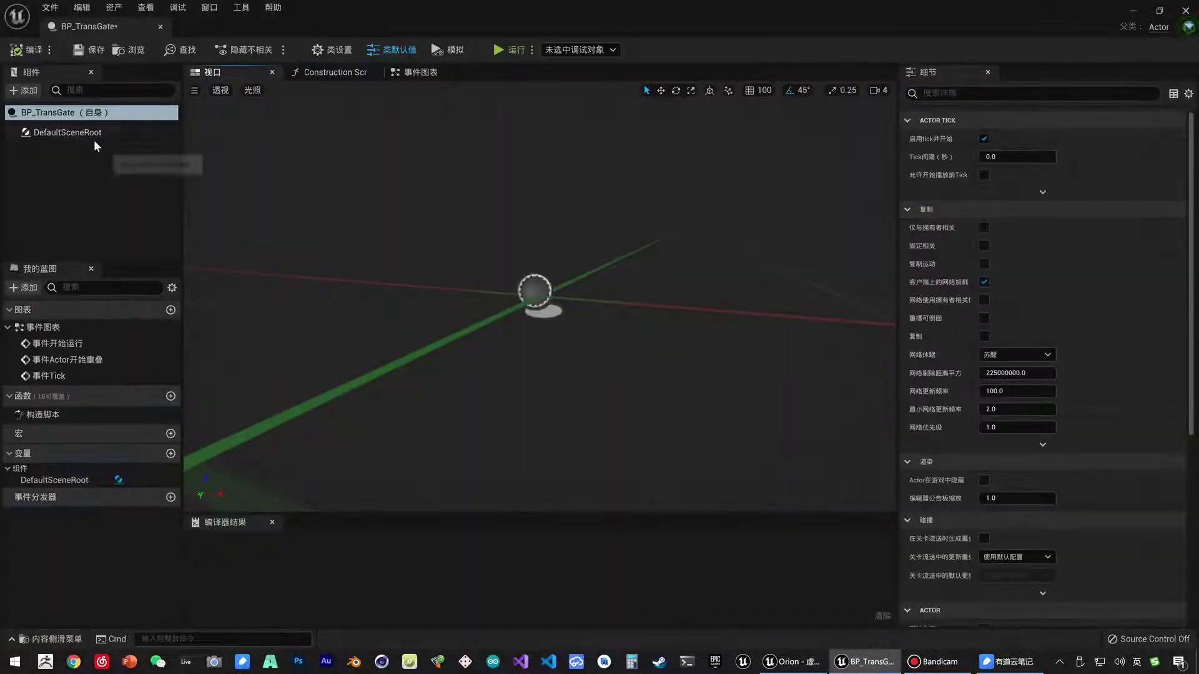
Step: Add SM_Large_Gate_01 from the Gates folder as a component under DefaultSceneRoot
{"action": "left_click", "coordinate": [93, 138]}
{"action": "key", "text": "ctrl+space"}
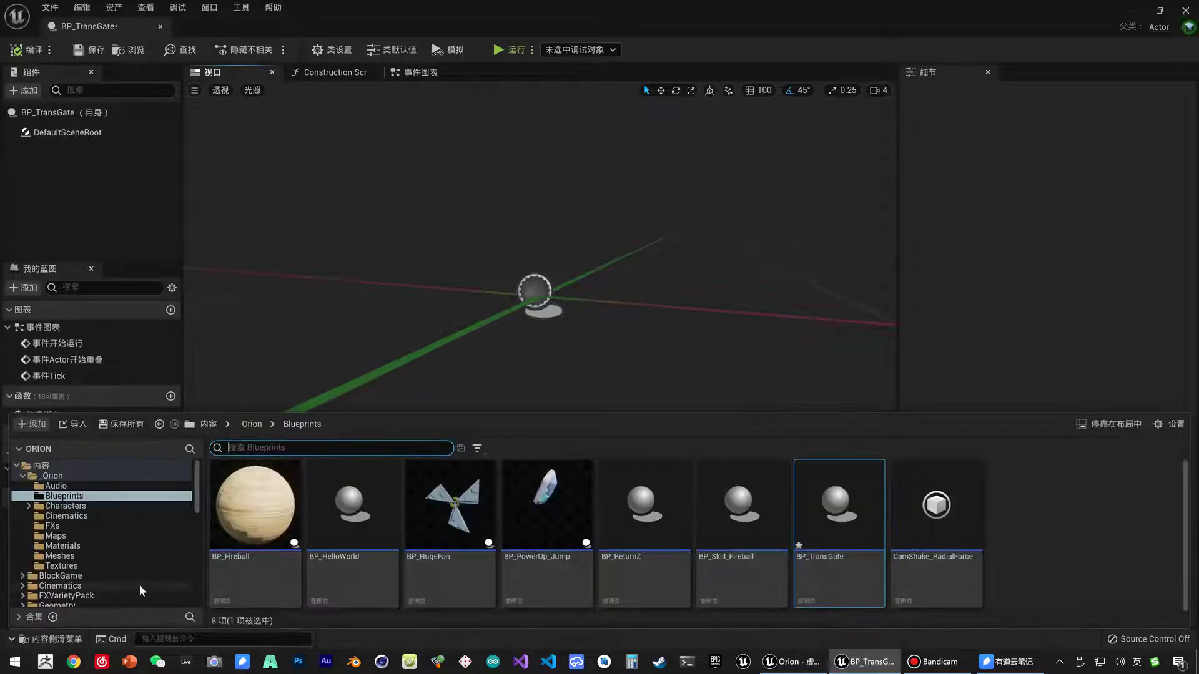
{"action": "scroll", "coordinate": [95, 519], "scroll_direction": "down", "scroll_amount": 3}
{"action": "scroll", "coordinate": [95, 519], "scroll_direction": "down", "scroll_amount": 4}
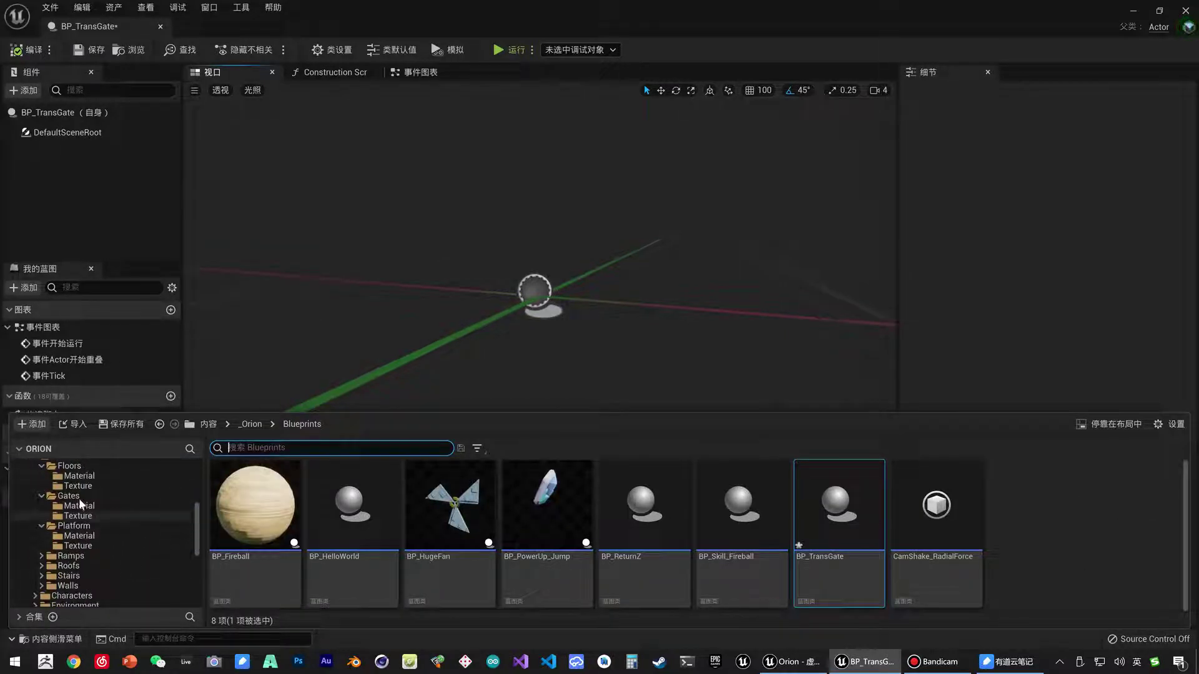
{"action": "left_click", "coordinate": [75, 496]}
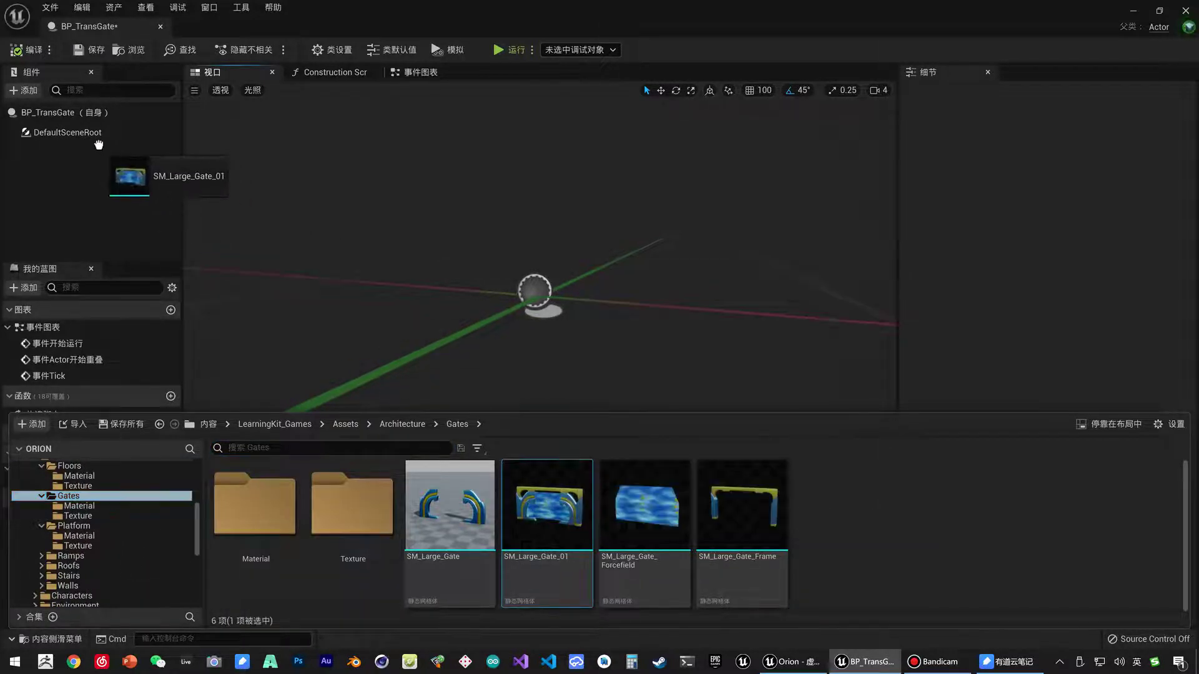
{"action": "left_click_drag", "start_coordinate": [574, 522], "coordinate": [93, 134]}
{"action": "key", "text": "Return"}
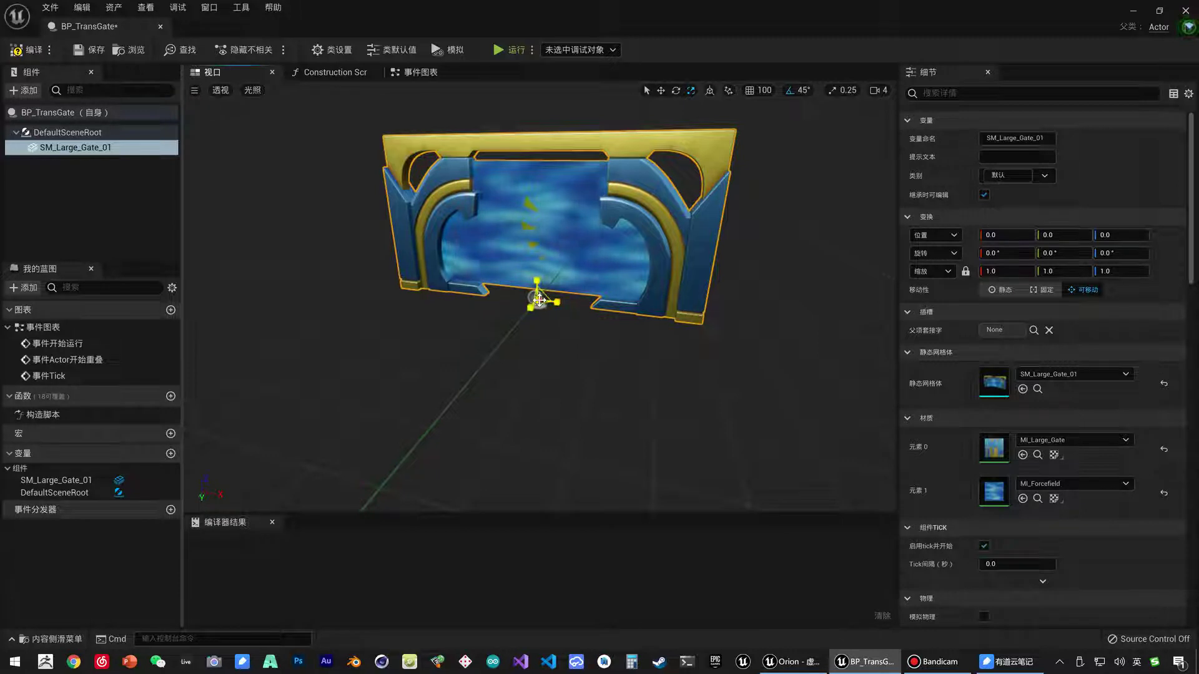
Step: Scale the gate mesh down to about 0.71, then compile and save BP_TransGate
{"action": "left_click_drag", "start_coordinate": [540, 301], "coordinate": [536, 299]}
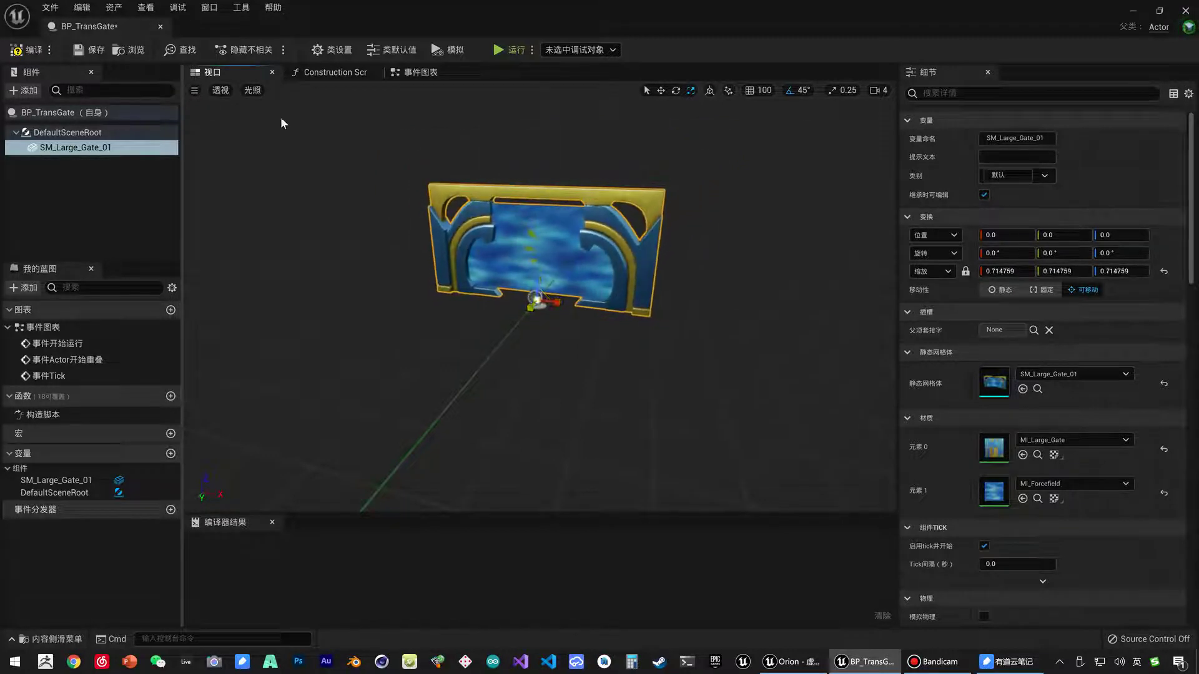
{"action": "left_click", "coordinate": [82, 55]}
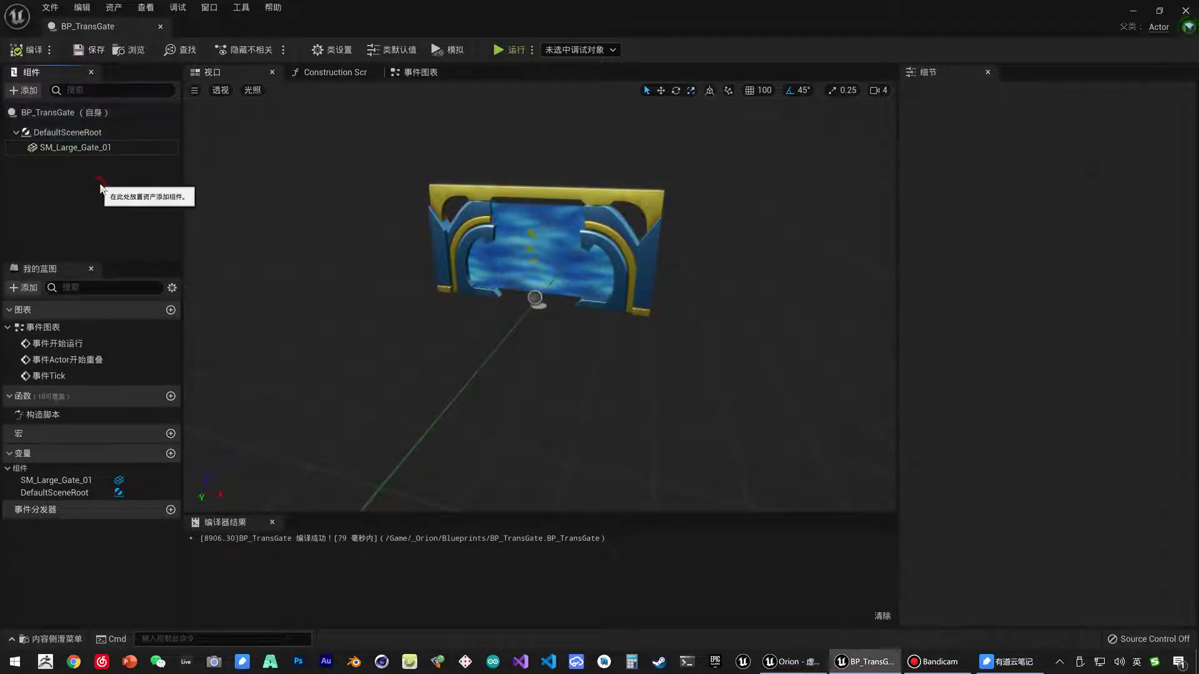
{"action": "left_click", "coordinate": [62, 150]}
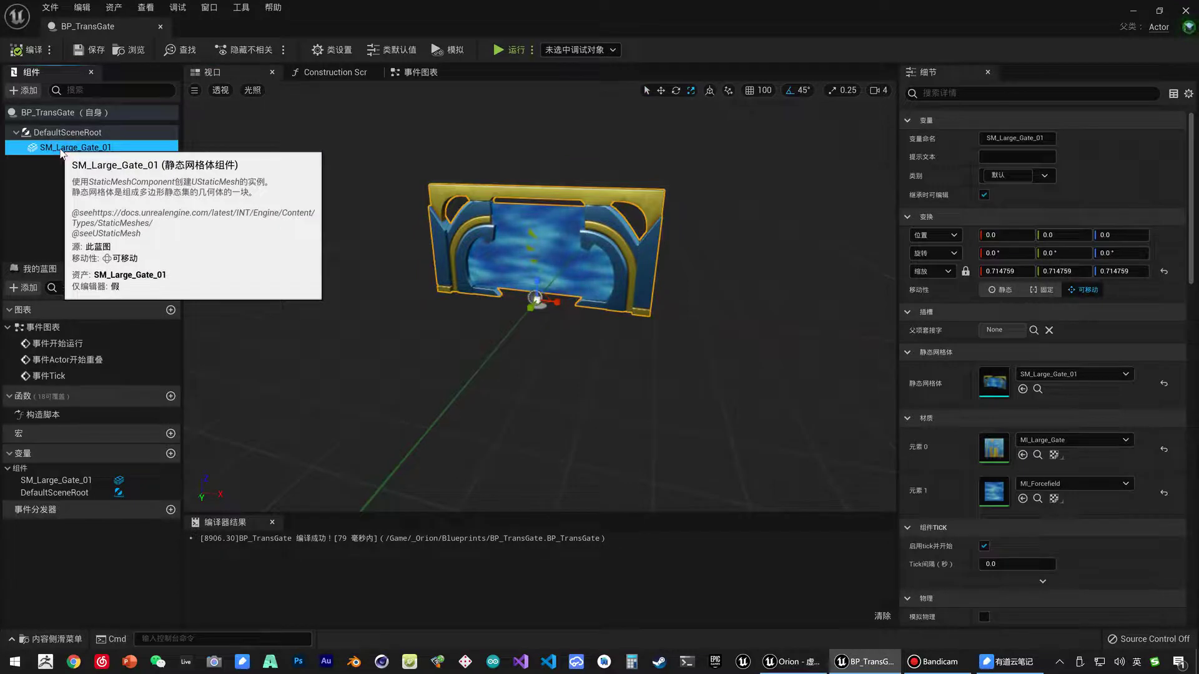
Step: Add a Box Collision component beneath the SM_Large_Gate_01 mesh
{"action": "left_click", "coordinate": [28, 90]}
{"action": "scroll", "coordinate": [94, 291], "scroll_direction": "down", "scroll_amount": 3}
{"action": "scroll", "coordinate": [94, 290], "scroll_direction": "down", "scroll_amount": 3}
{"action": "scroll", "coordinate": [93, 293], "scroll_direction": "down", "scroll_amount": 3}
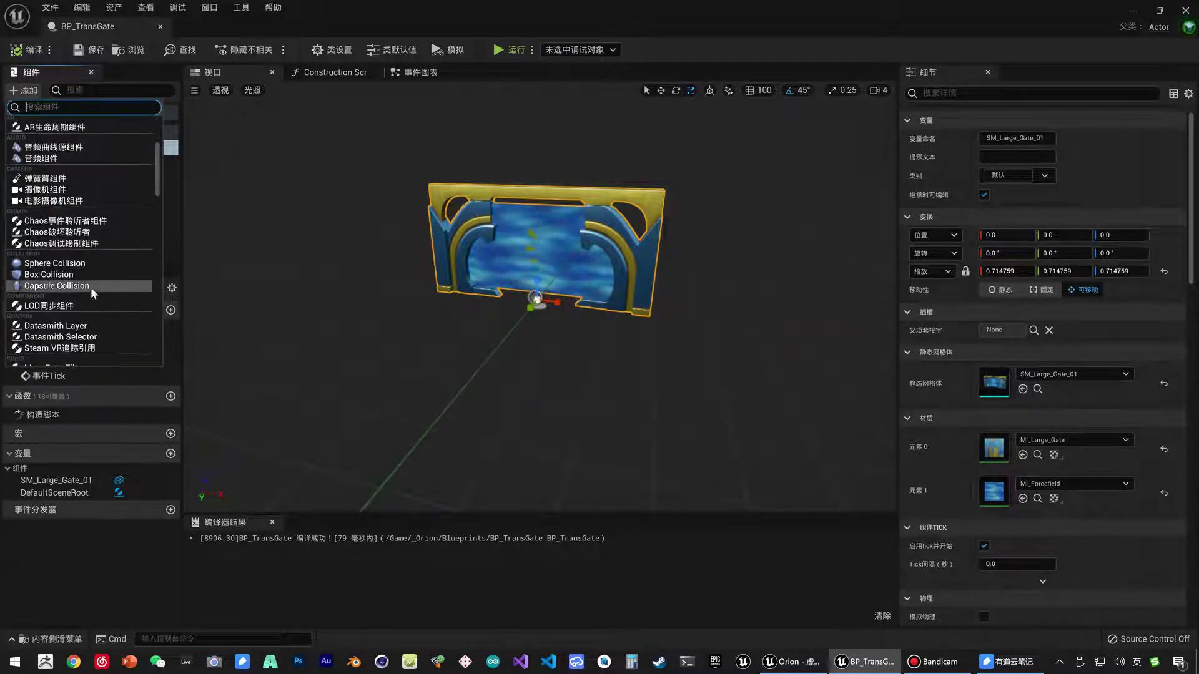
{"action": "left_click", "coordinate": [63, 274]}
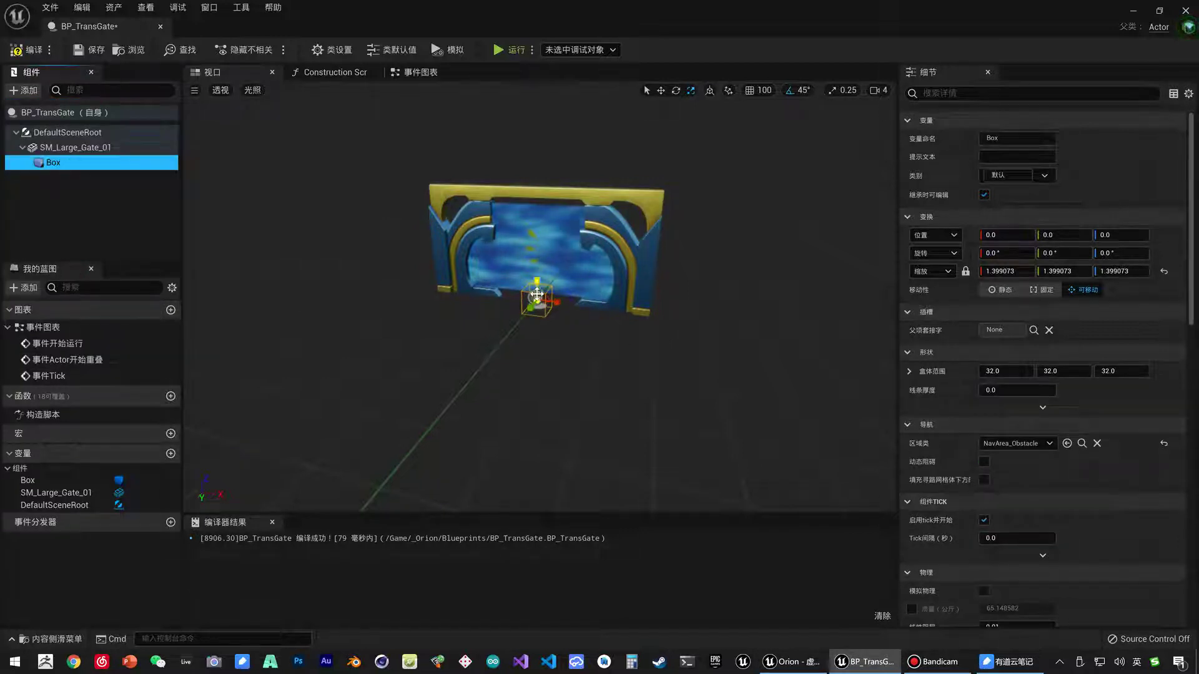
{"action": "left_click", "coordinate": [593, 374]}
{"action": "left_click_drag", "start_coordinate": [593, 375], "coordinate": [604, 262]}
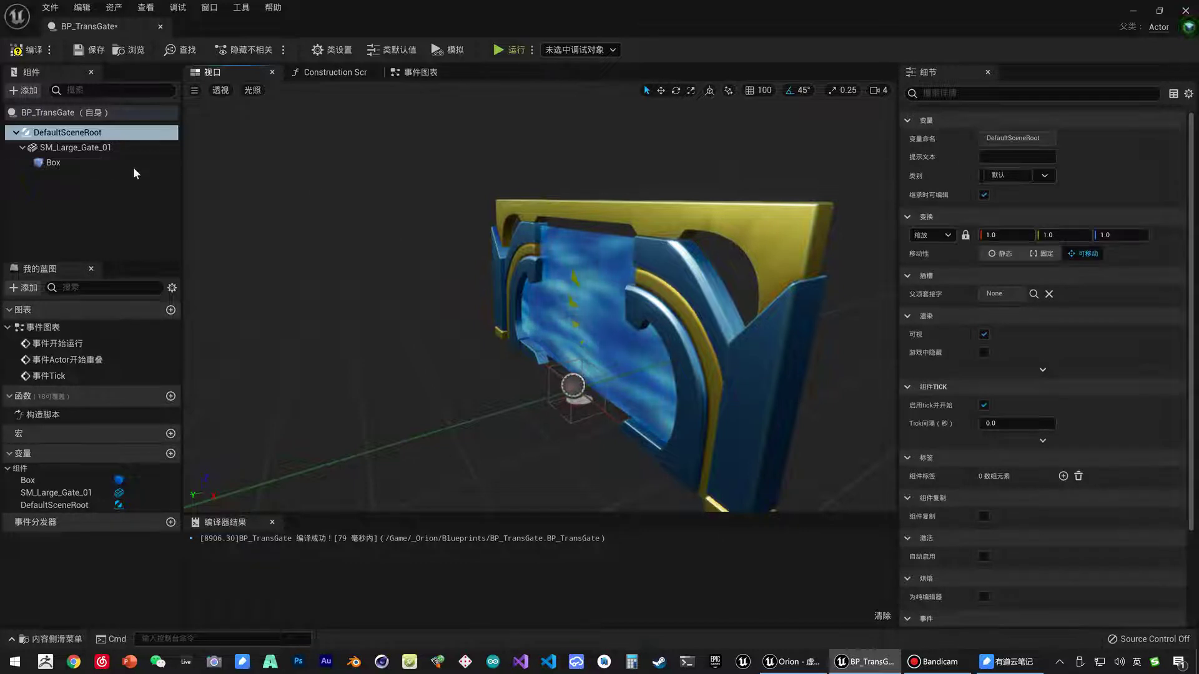
{"action": "left_click", "coordinate": [83, 150]}
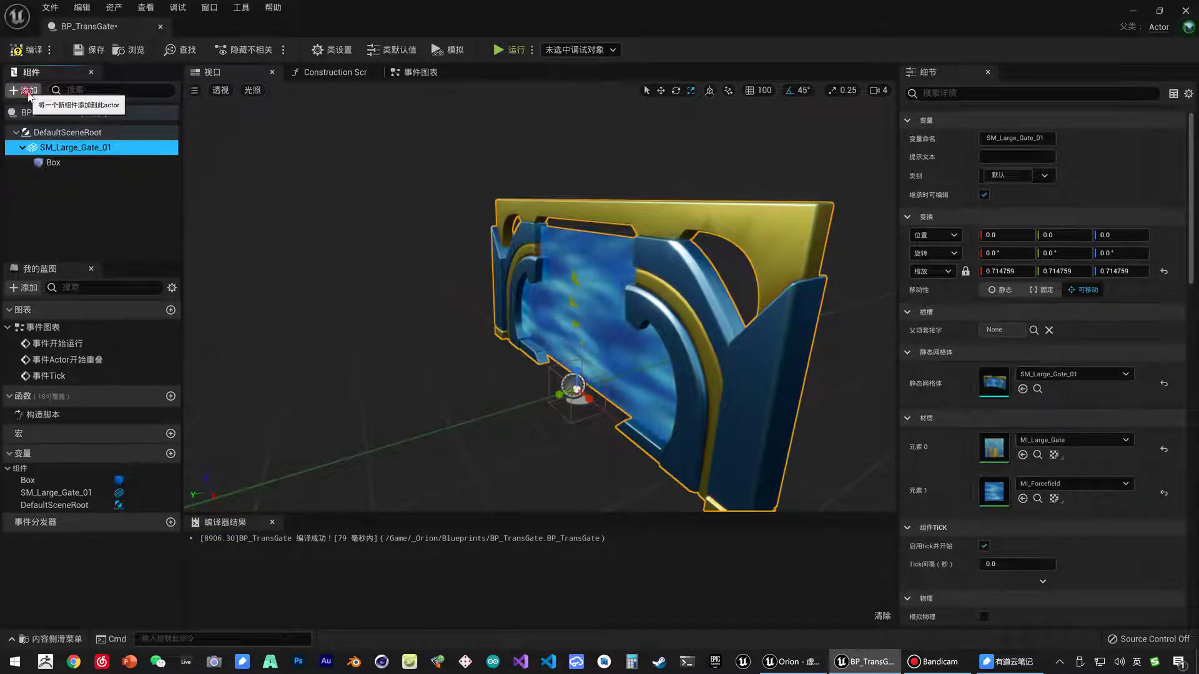
Step: Add an Arrow component (箭头组件) under SM_Large_Gate_01, keeping the name Arrow
{"action": "left_click", "coordinate": [29, 93]}
{"action": "scroll", "coordinate": [85, 310], "scroll_direction": "down", "scroll_amount": 5}
{"action": "scroll", "coordinate": [85, 310], "scroll_direction": "down", "scroll_amount": 3}
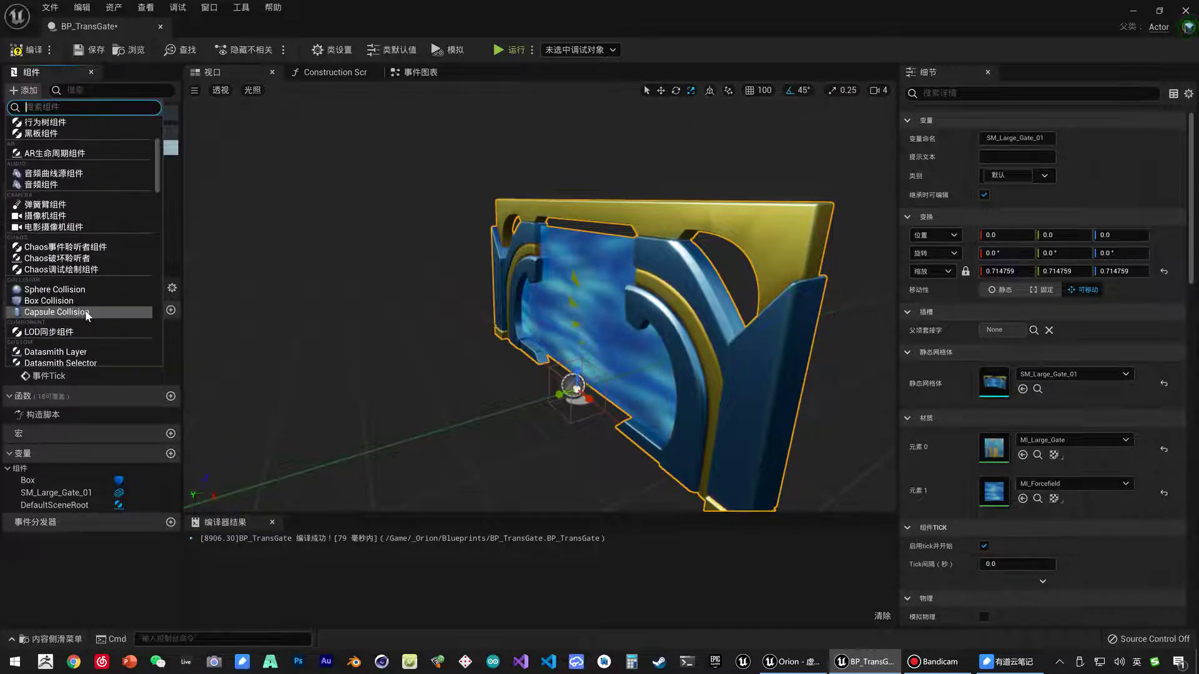
{"action": "scroll", "coordinate": [85, 312], "scroll_direction": "down", "scroll_amount": 3}
{"action": "scroll", "coordinate": [85, 313], "scroll_direction": "down", "scroll_amount": 3}
{"action": "scroll", "coordinate": [86, 312], "scroll_direction": "down", "scroll_amount": 3}
{"action": "scroll", "coordinate": [86, 312], "scroll_direction": "down", "scroll_amount": 3}
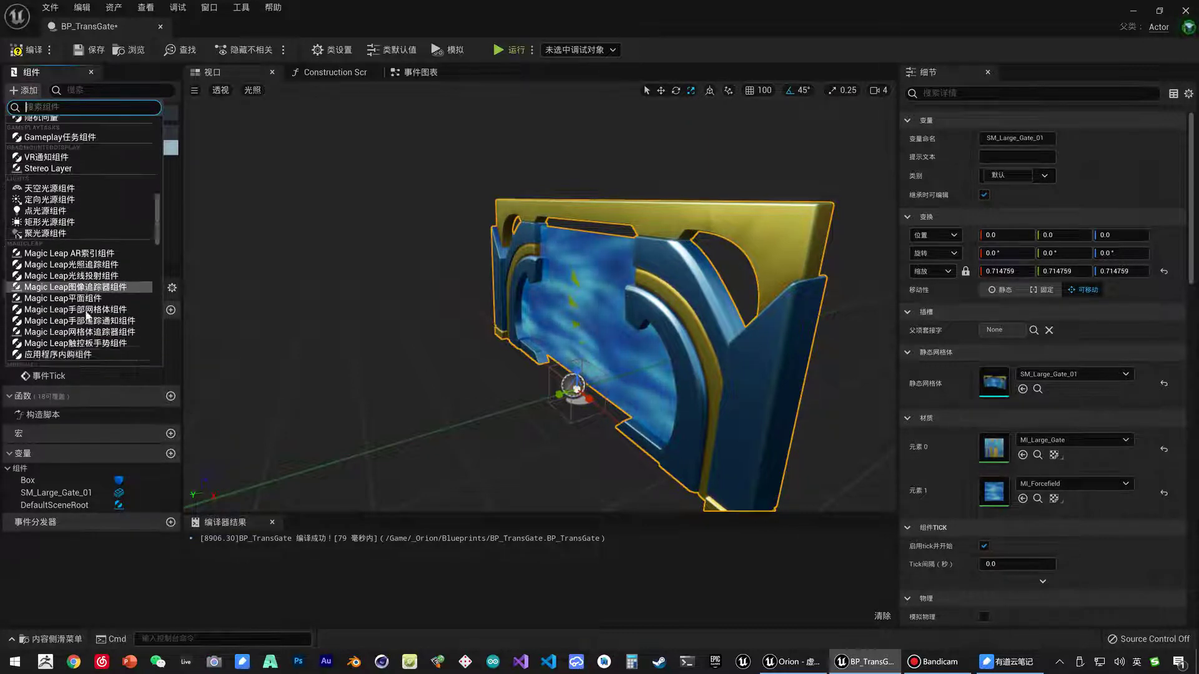
{"action": "scroll", "coordinate": [87, 316], "scroll_direction": "down", "scroll_amount": 3}
{"action": "scroll", "coordinate": [88, 316], "scroll_direction": "down", "scroll_amount": 3}
{"action": "scroll", "coordinate": [87, 316], "scroll_direction": "down", "scroll_amount": 3}
{"action": "scroll", "coordinate": [88, 316], "scroll_direction": "down", "scroll_amount": 3}
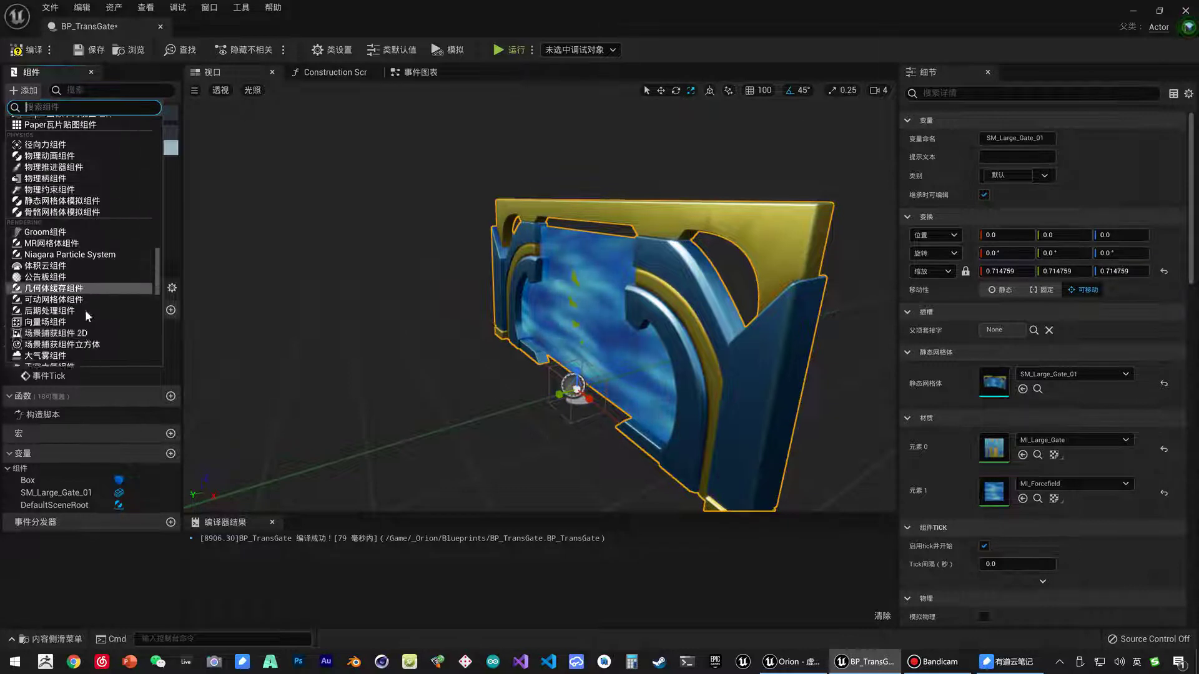
{"action": "scroll", "coordinate": [85, 310], "scroll_direction": "down", "scroll_amount": 1}
{"action": "scroll", "coordinate": [85, 314], "scroll_direction": "down", "scroll_amount": 1}
{"action": "scroll", "coordinate": [85, 313], "scroll_direction": "down", "scroll_amount": 2}
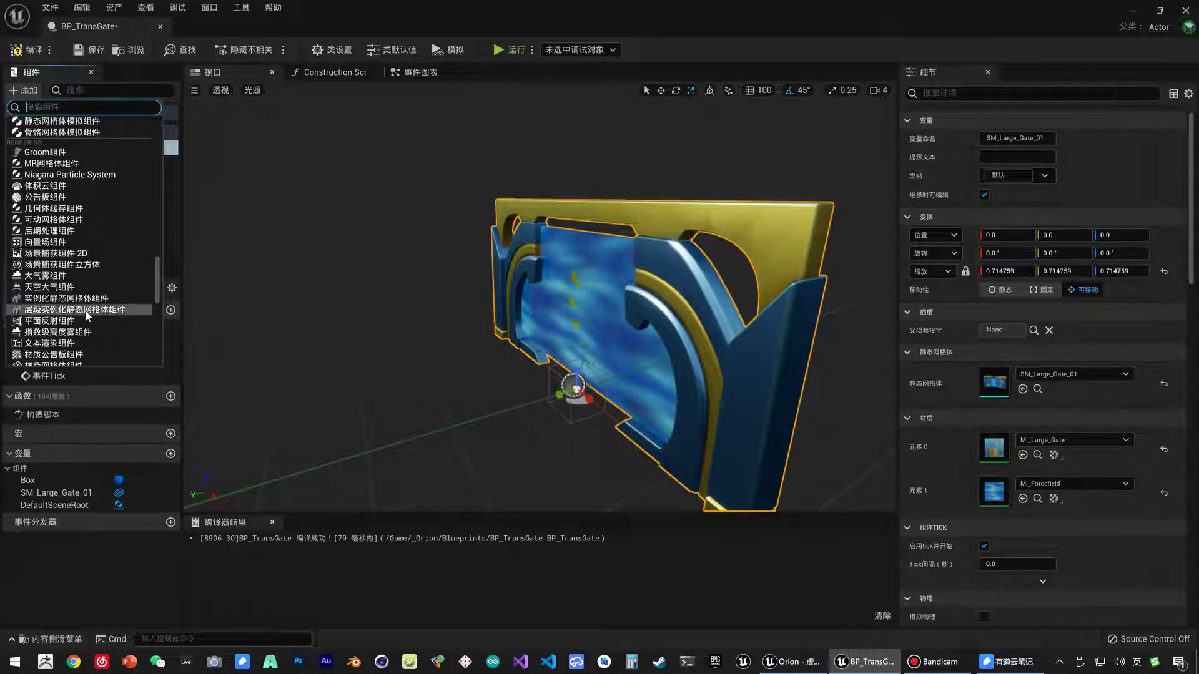
{"action": "scroll", "coordinate": [85, 314], "scroll_direction": "down", "scroll_amount": 1}
{"action": "scroll", "coordinate": [85, 313], "scroll_direction": "down", "scroll_amount": 1}
{"action": "scroll", "coordinate": [87, 315], "scroll_direction": "down", "scroll_amount": 2}
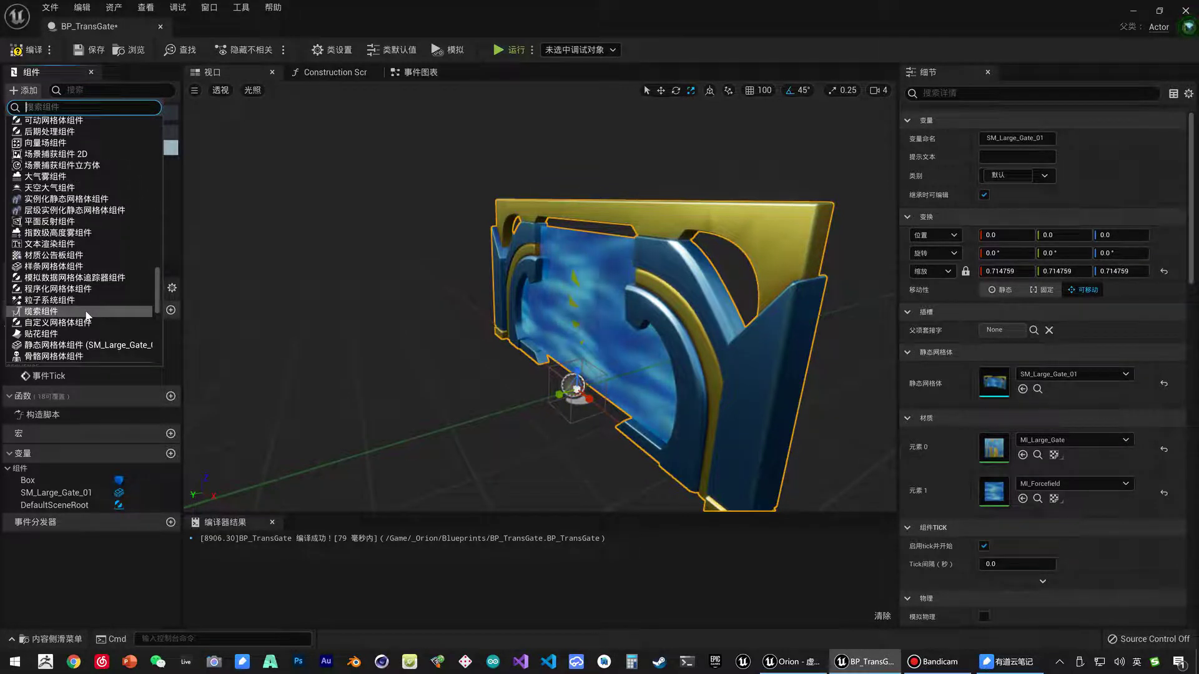
{"action": "scroll", "coordinate": [87, 315], "scroll_direction": "up", "scroll_amount": 1}
{"action": "scroll", "coordinate": [87, 316], "scroll_direction": "up", "scroll_amount": 2}
{"action": "scroll", "coordinate": [88, 317], "scroll_direction": "up", "scroll_amount": 1}
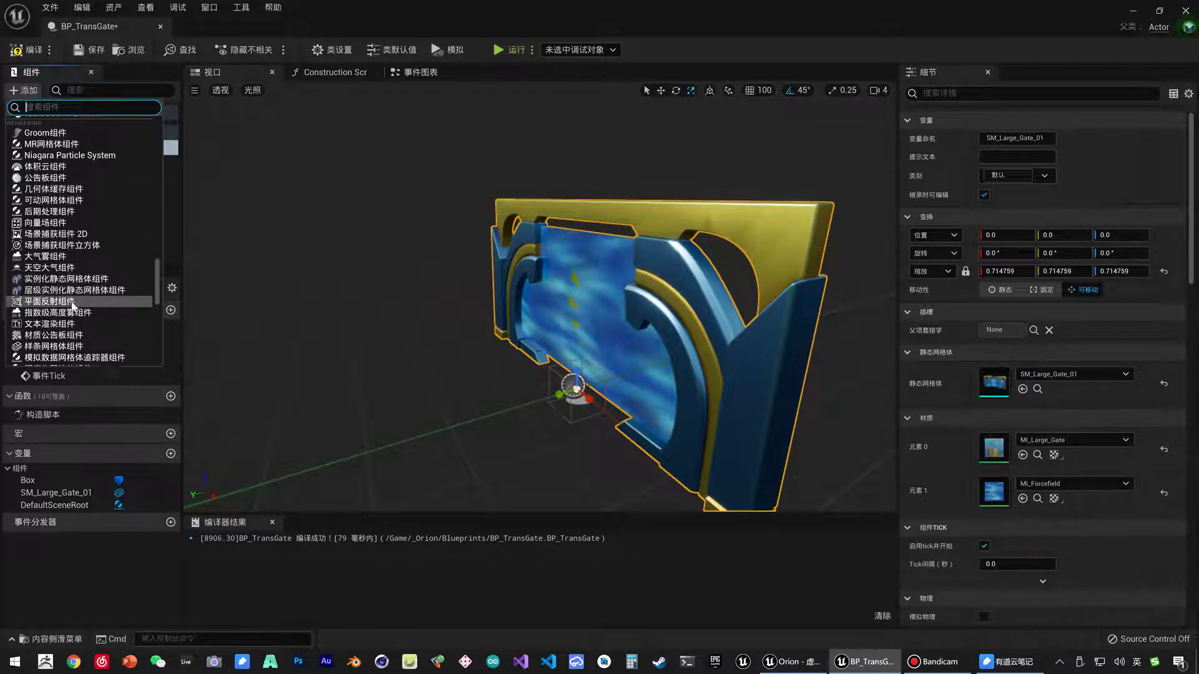
{"action": "scroll", "coordinate": [73, 302], "scroll_direction": "down", "scroll_amount": 4}
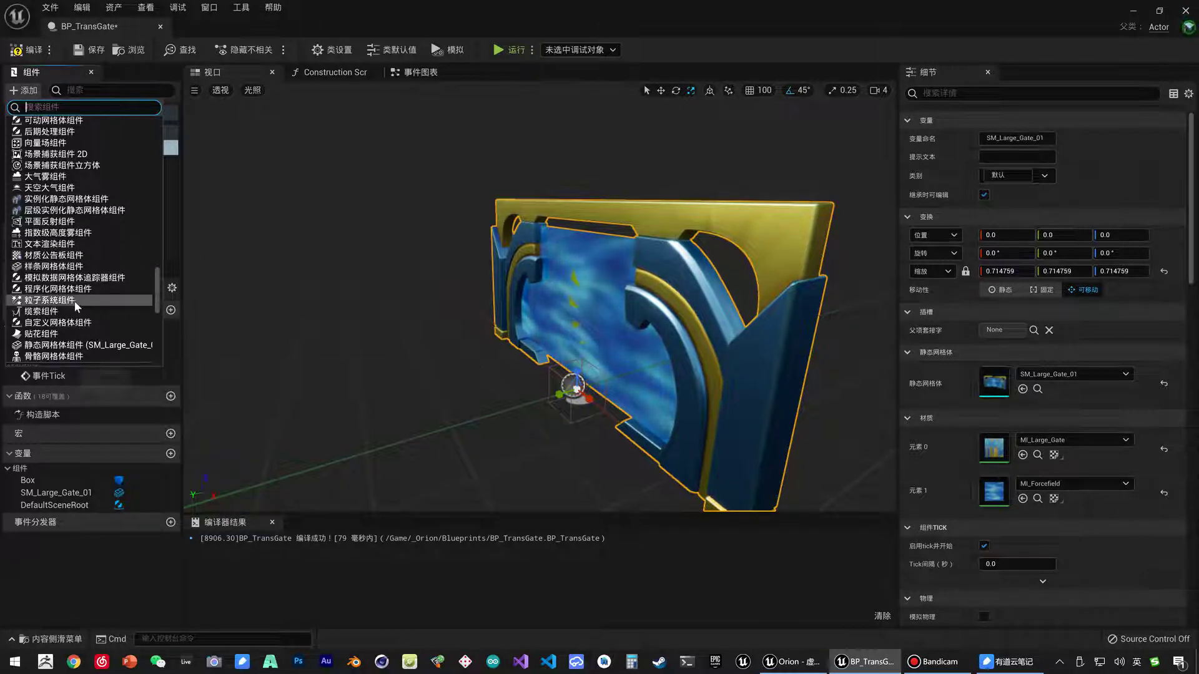
{"action": "scroll", "coordinate": [74, 302], "scroll_direction": "down", "scroll_amount": 4}
{"action": "scroll", "coordinate": [75, 302], "scroll_direction": "down", "scroll_amount": 4}
{"action": "scroll", "coordinate": [76, 302], "scroll_direction": "down", "scroll_amount": 4}
{"action": "scroll", "coordinate": [76, 302], "scroll_direction": "down", "scroll_amount": 4}
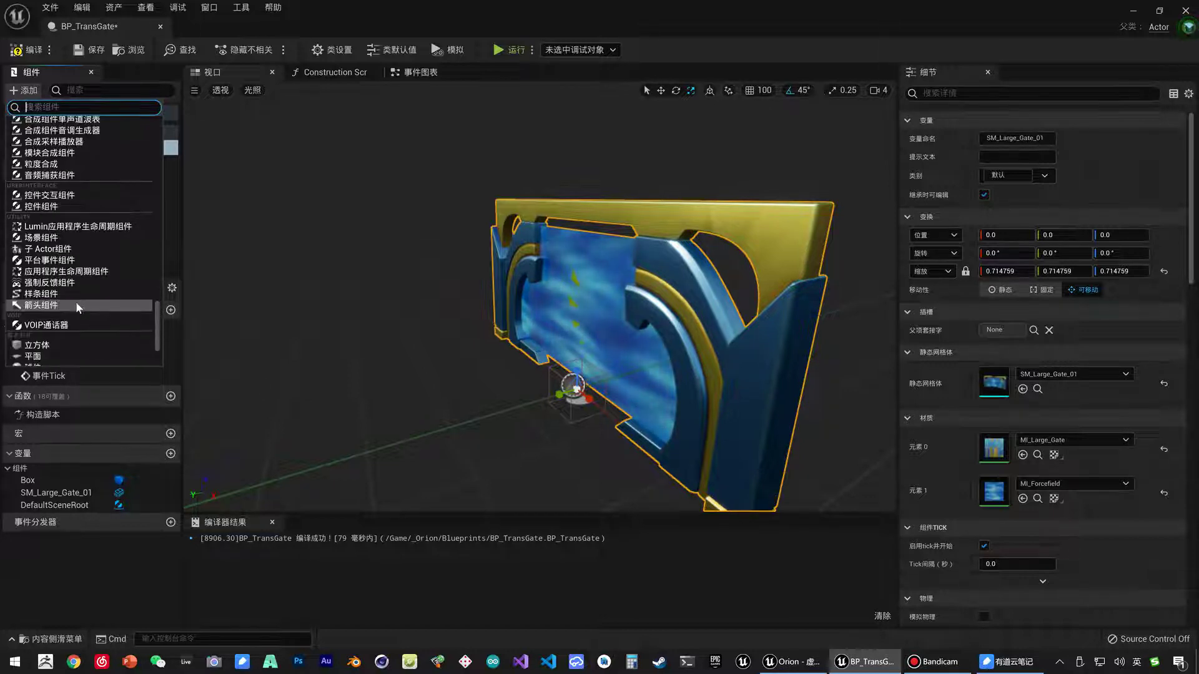
{"action": "left_click", "coordinate": [76, 305]}
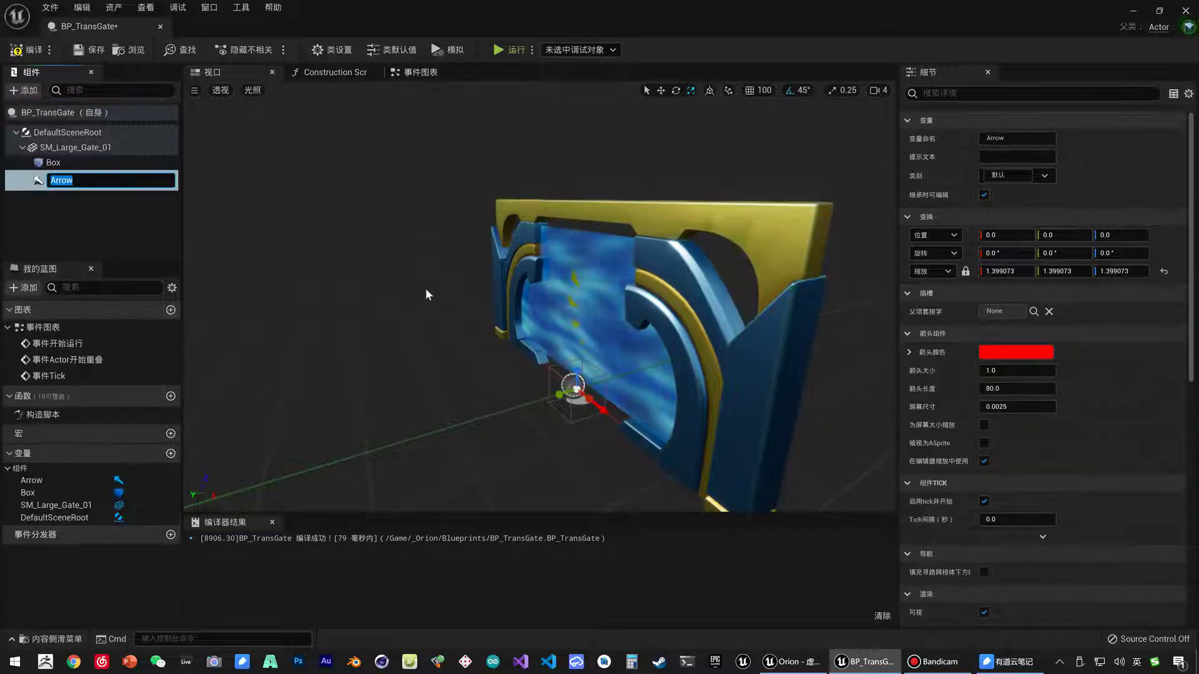
{"action": "key", "text": "Return"}
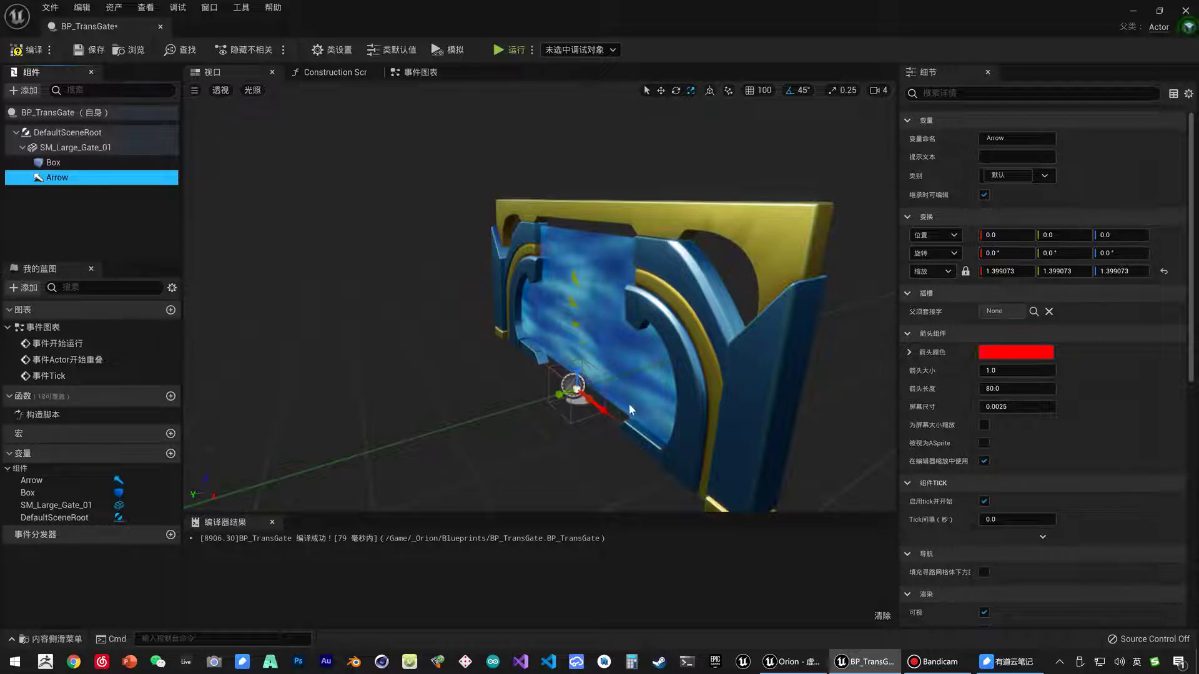
Step: Rotate the Arrow component to Rotation Z 90 with the rotate gizmo
{"action": "scroll", "coordinate": [643, 387], "scroll_direction": "up", "scroll_amount": 3}
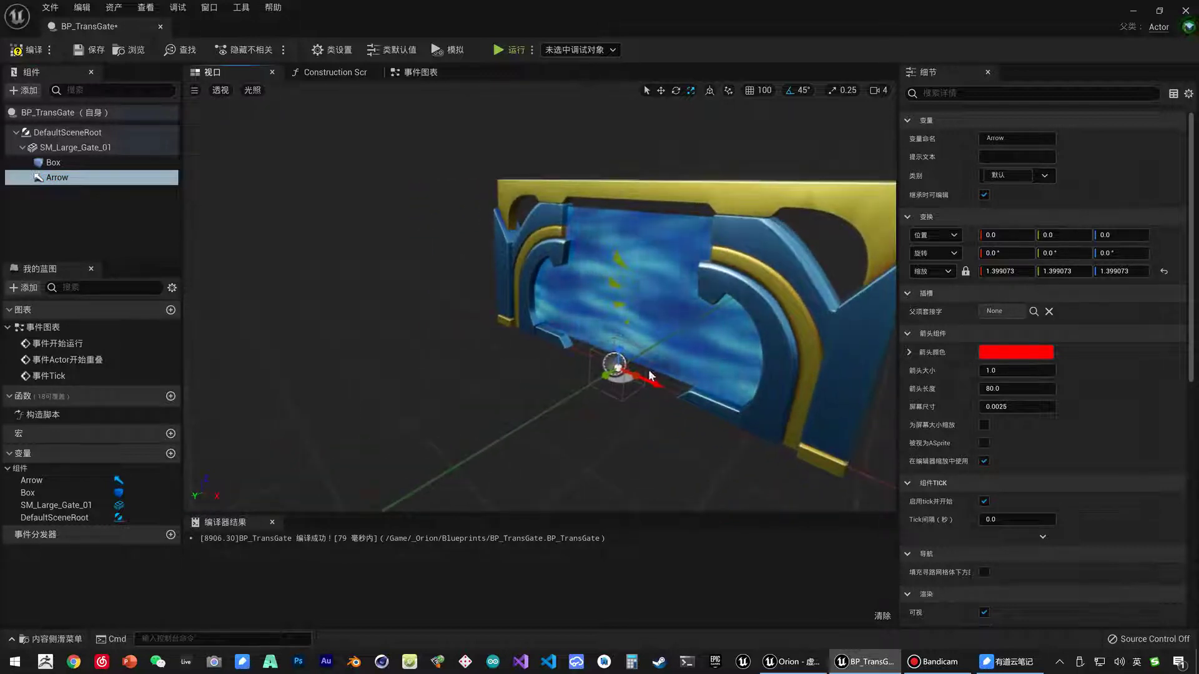
{"action": "left_click", "coordinate": [75, 149]}
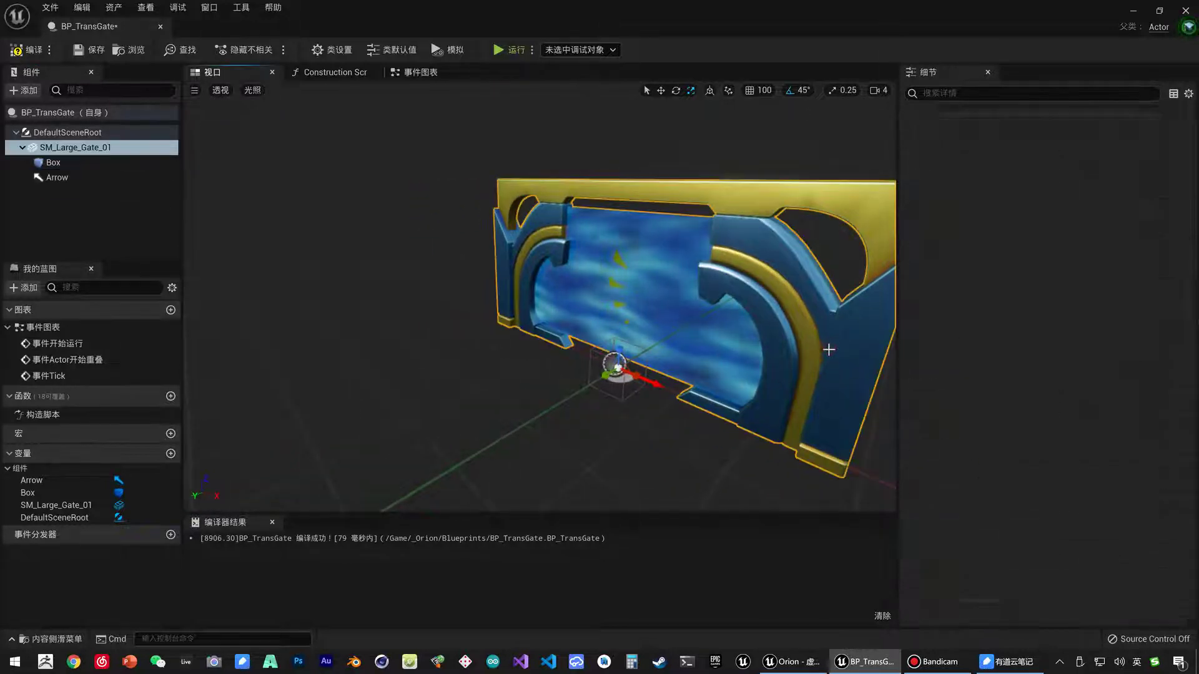
{"action": "left_click", "coordinate": [85, 180]}
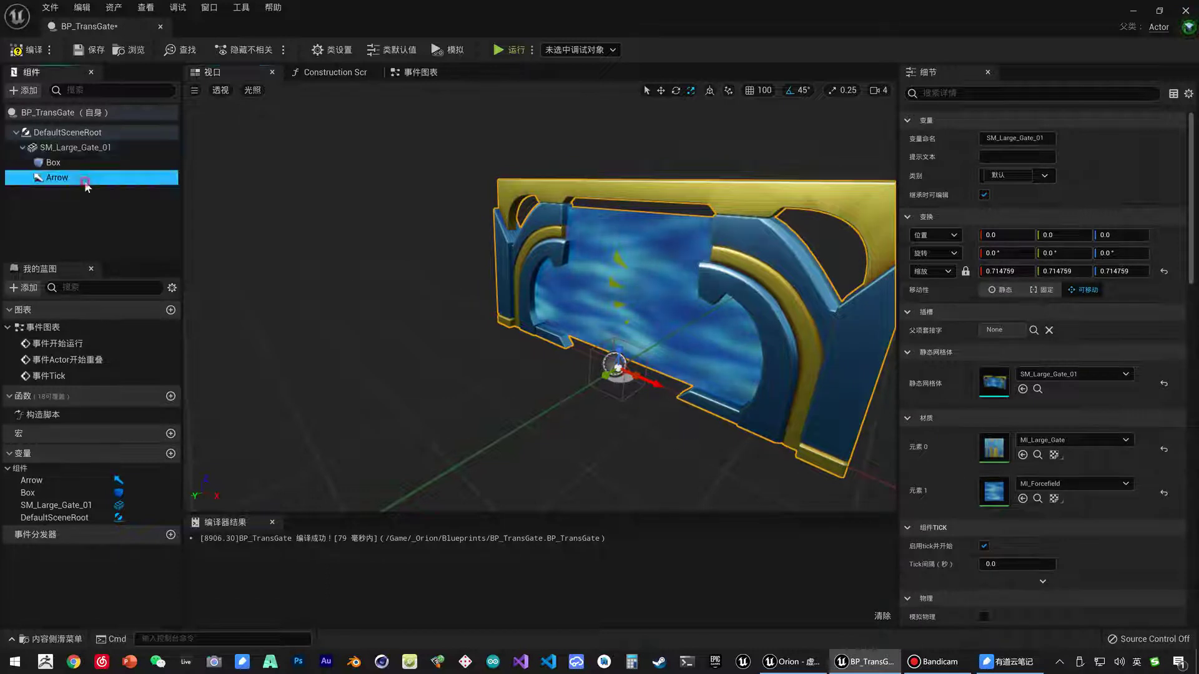
{"action": "left_click", "coordinate": [55, 162]}
{"action": "left_click", "coordinate": [59, 177]}
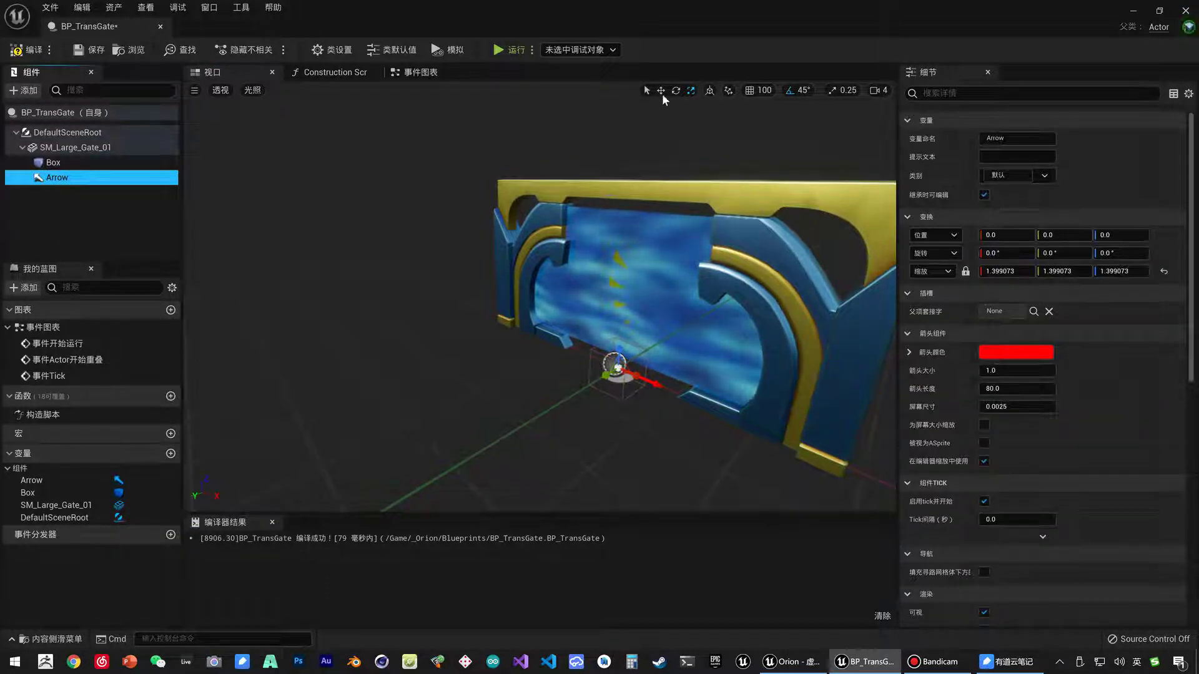
{"action": "key", "text": "e"}
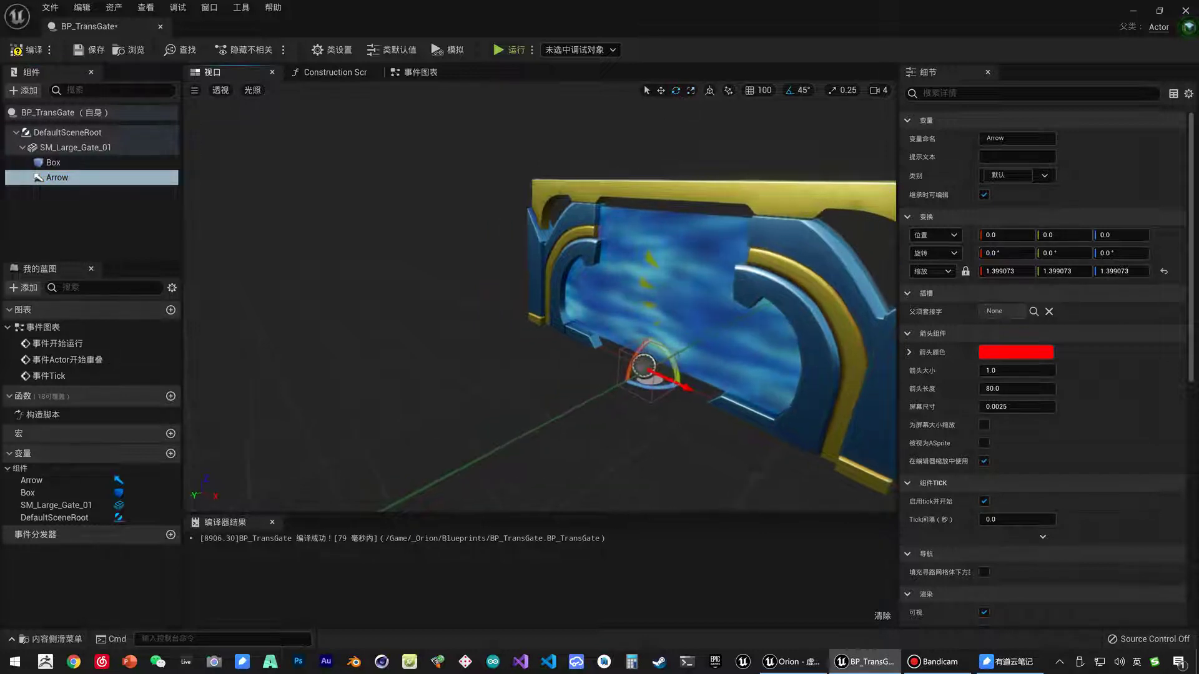
{"action": "left_click_drag", "start_coordinate": [672, 382], "coordinate": [684, 384]}
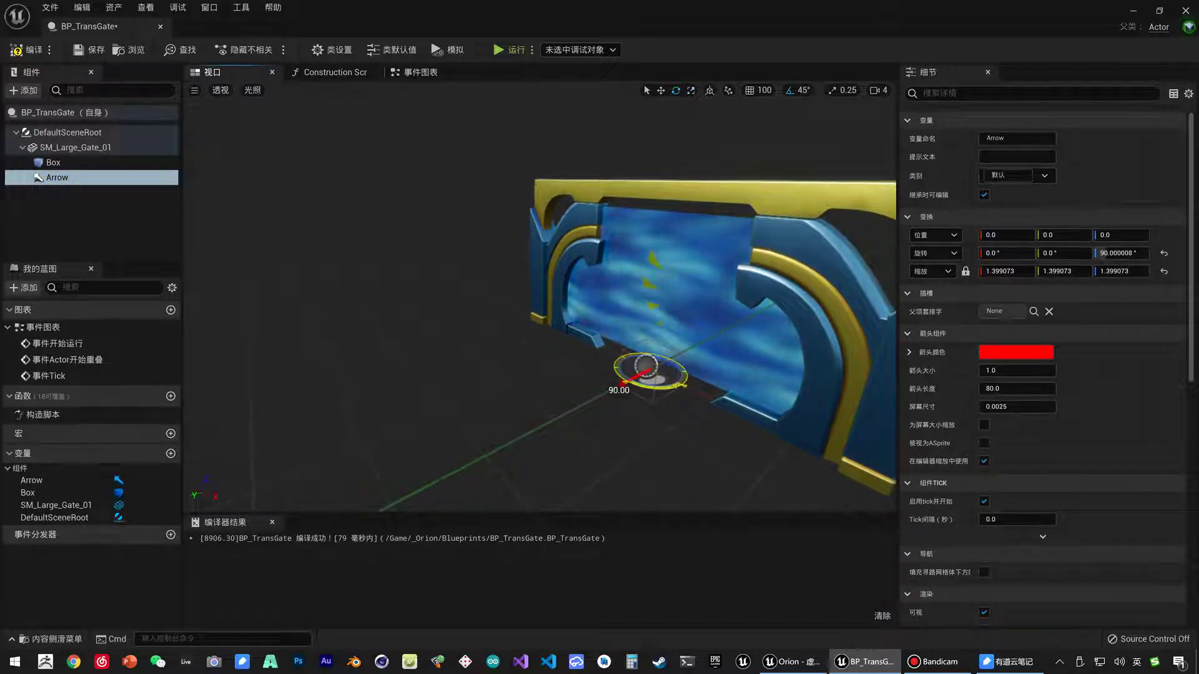
{"action": "right_click_drag", "start_coordinate": [603, 442], "coordinate": [603, 441]}
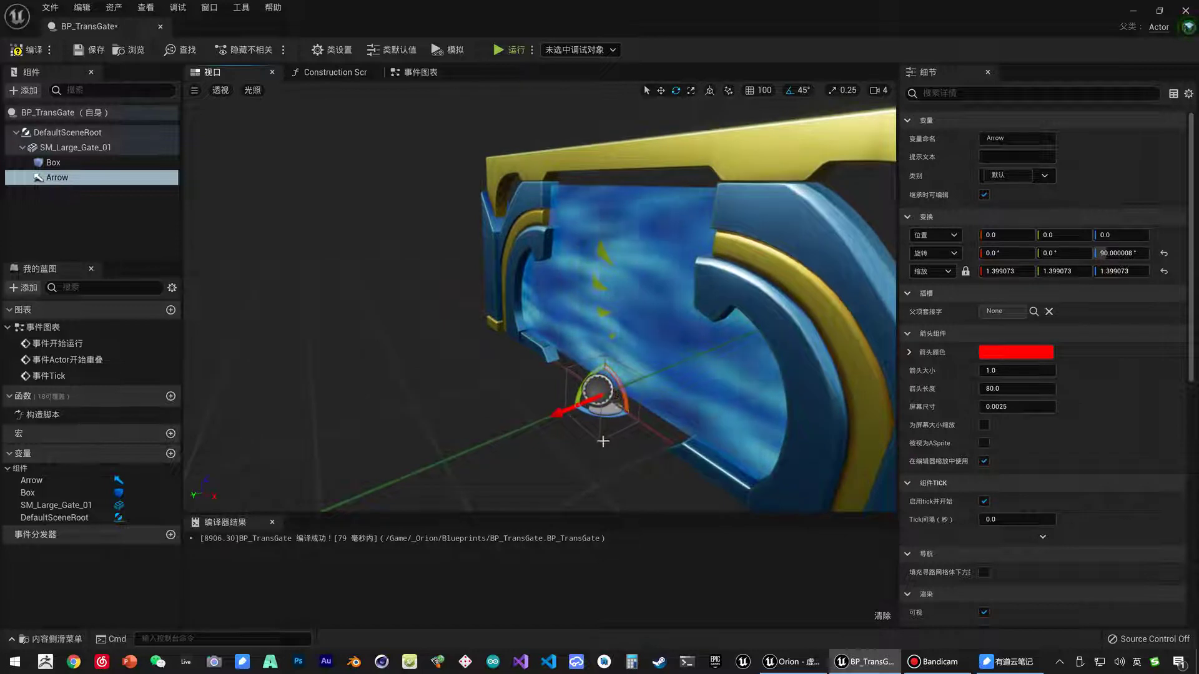
Step: Move the Box trigger toward the gate, undoing a trial scale change
{"action": "left_click", "coordinate": [590, 400]}
{"action": "key", "text": "w"}
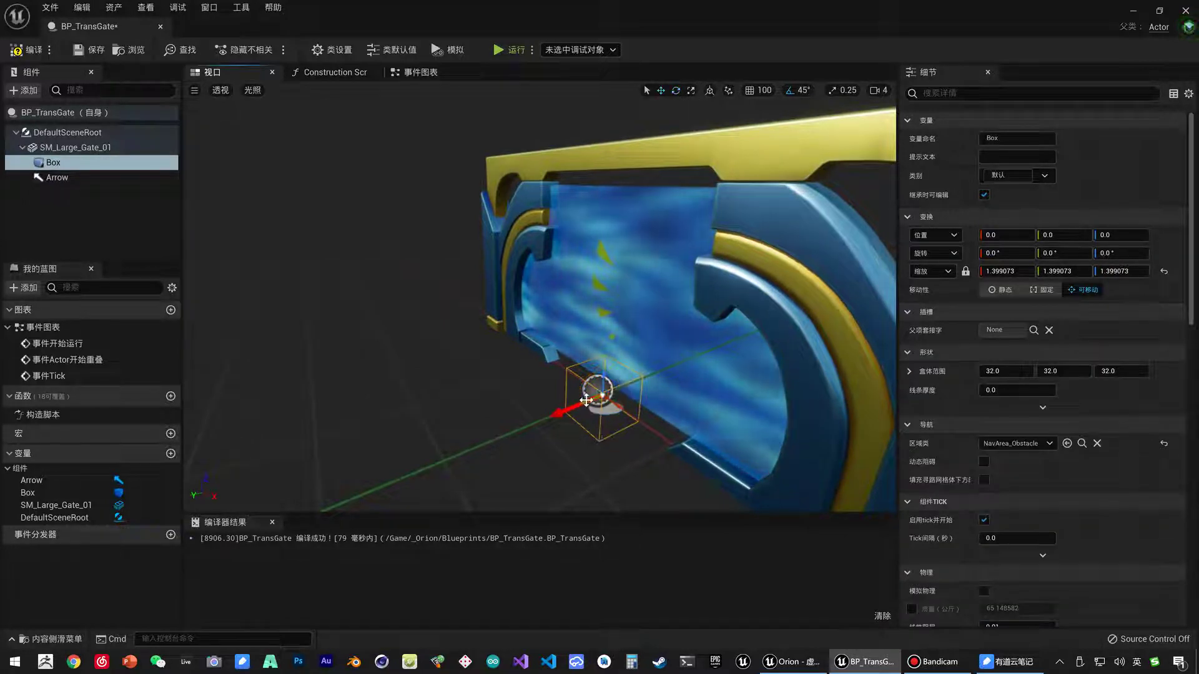
{"action": "left_click_drag", "start_coordinate": [586, 400], "coordinate": [643, 375]}
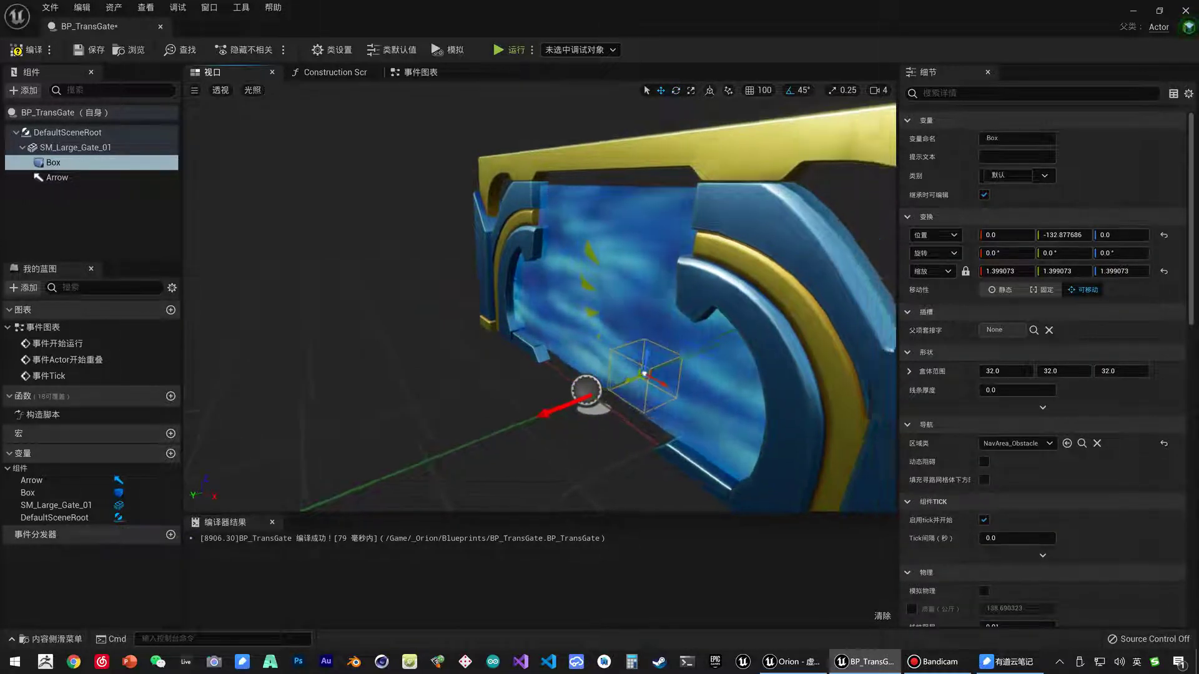
{"action": "right_click_drag", "start_coordinate": [496, 371], "coordinate": [495, 371]}
{"action": "left_click_drag", "start_coordinate": [492, 361], "coordinate": [441, 361]}
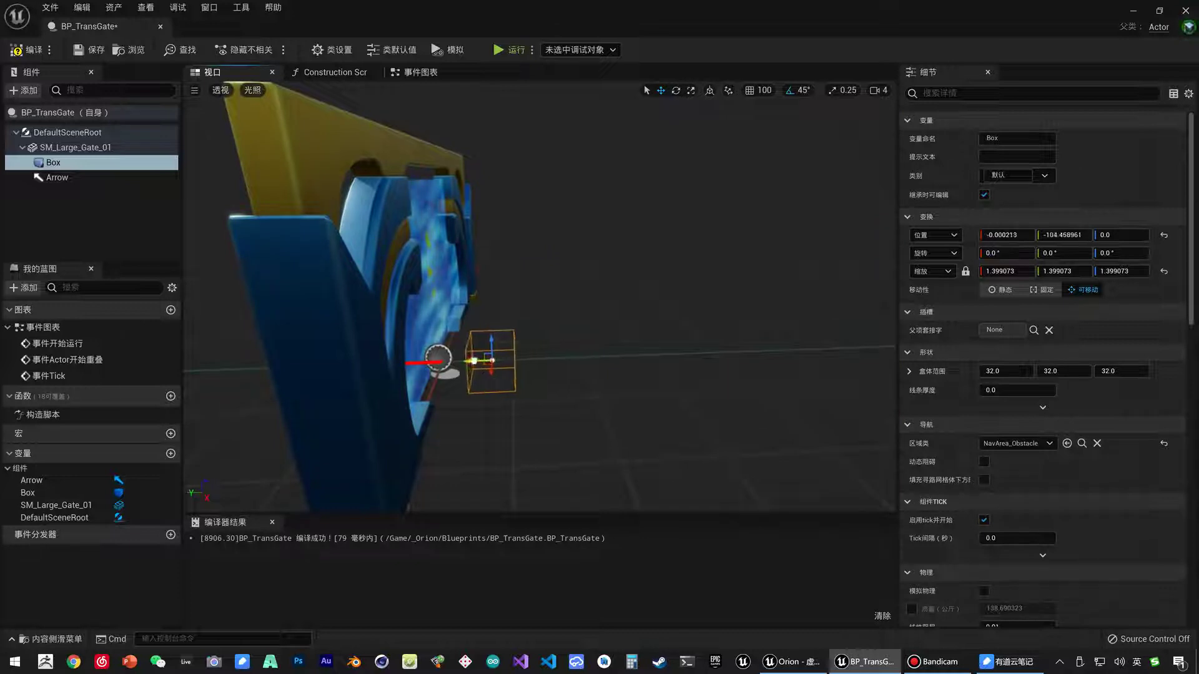
{"action": "right_click_drag", "start_coordinate": [437, 357], "coordinate": [437, 357]}
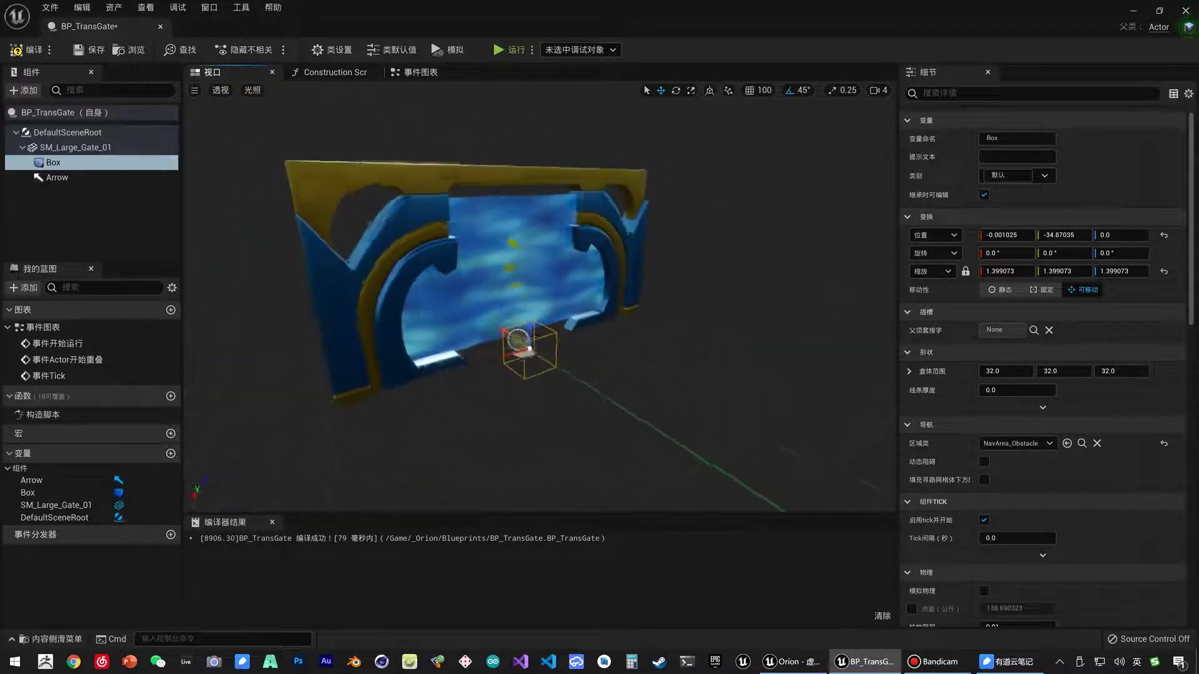
{"action": "key", "text": "r"}
{"action": "left_click_drag", "start_coordinate": [481, 331], "coordinate": [490, 335]}
{"action": "key", "text": "ctrl+z"}
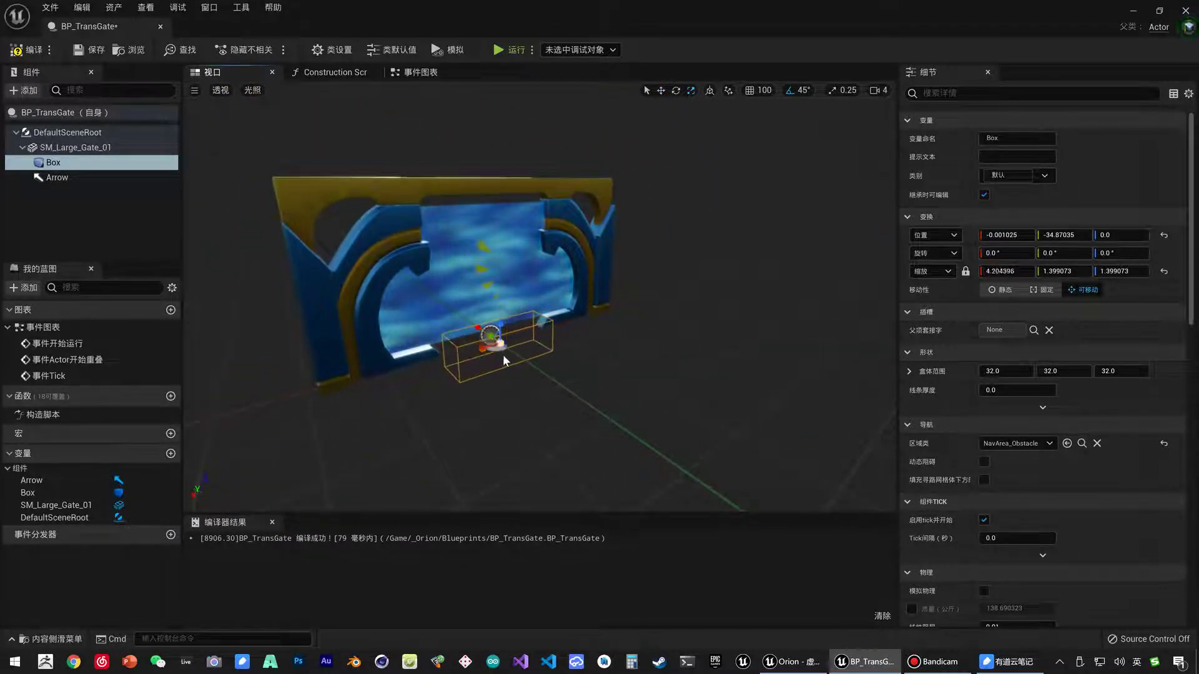
Step: Widen the Box extent to about 252.41 × 32.78 × 105.59 to span the gate
{"action": "left_click", "coordinate": [499, 336]}
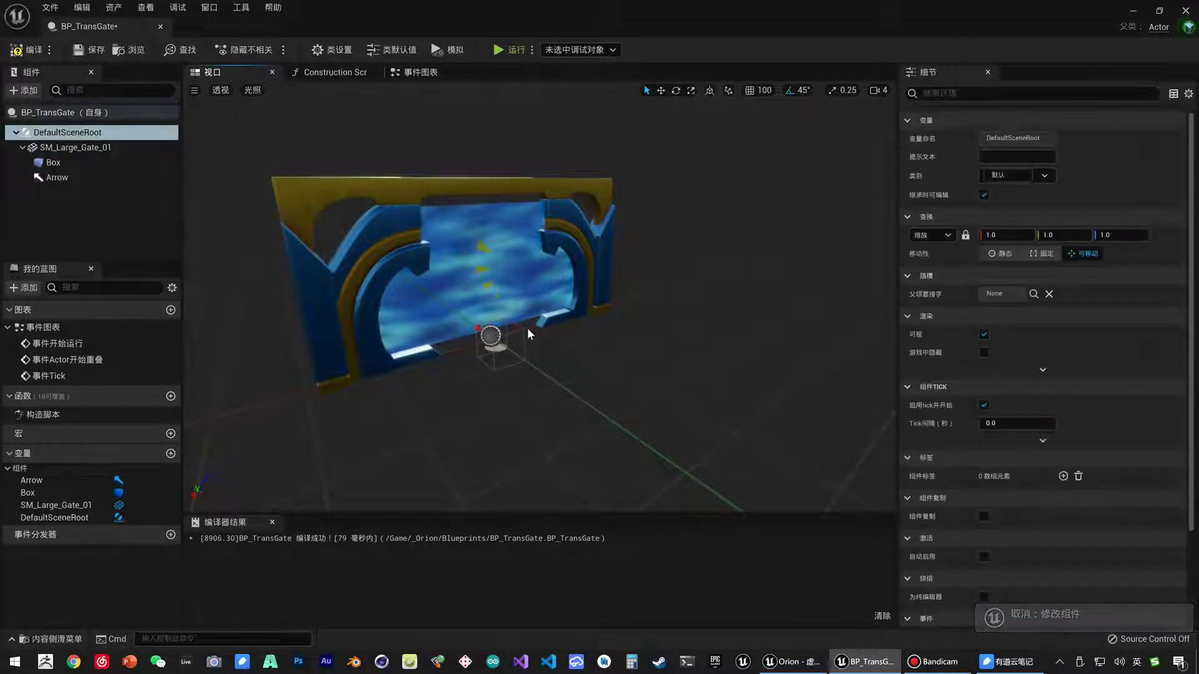
{"action": "left_click", "coordinate": [523, 331]}
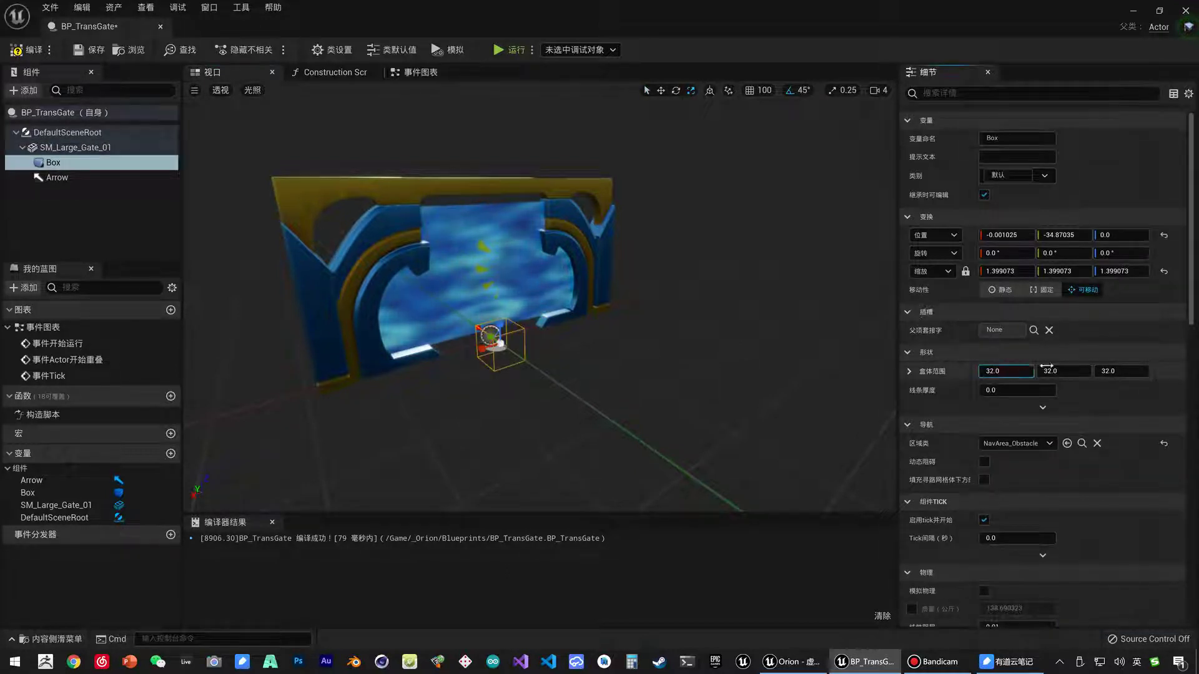
{"action": "left_click_drag", "start_coordinate": [1010, 370], "coordinate": [1134, 371]}
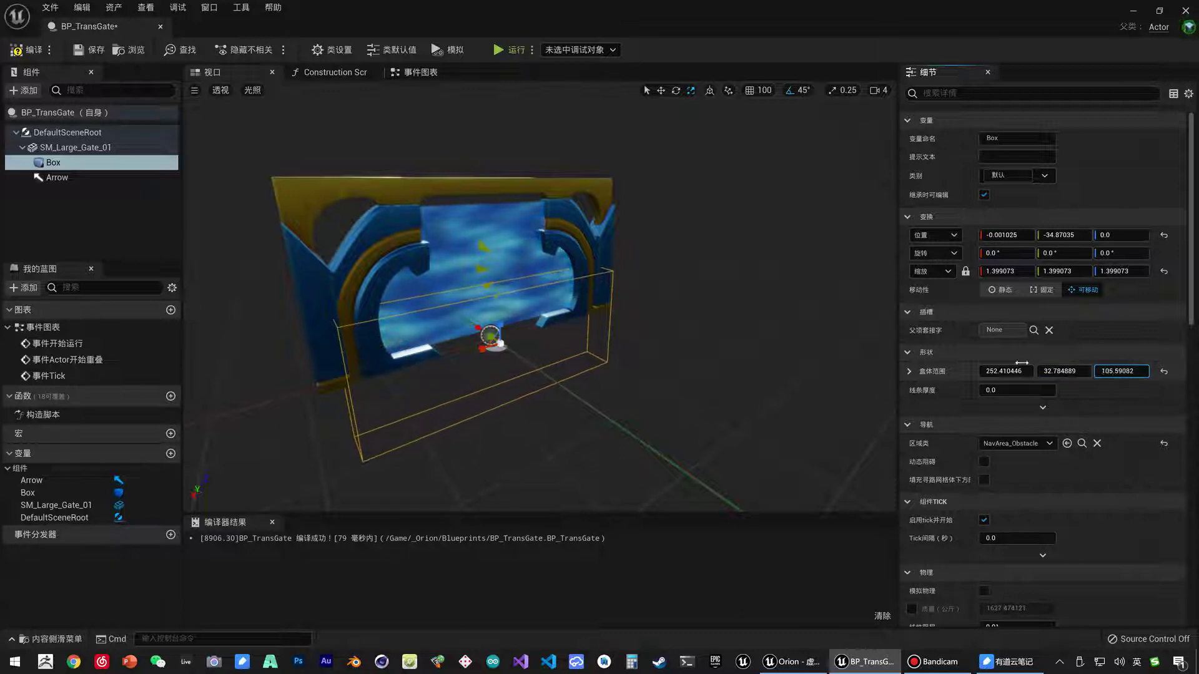
Step: Move the Box trigger into the gate opening at Z 136.39 and Y -84.42
{"action": "left_click", "coordinate": [500, 325]}
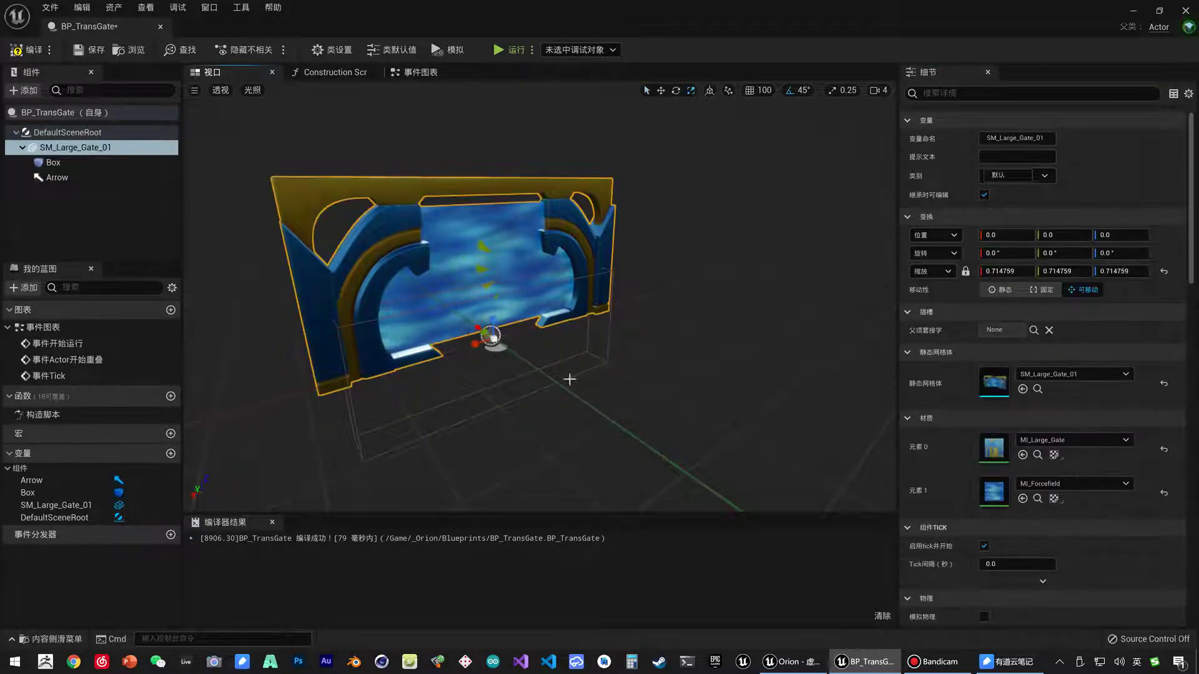
{"action": "left_click", "coordinate": [505, 330]}
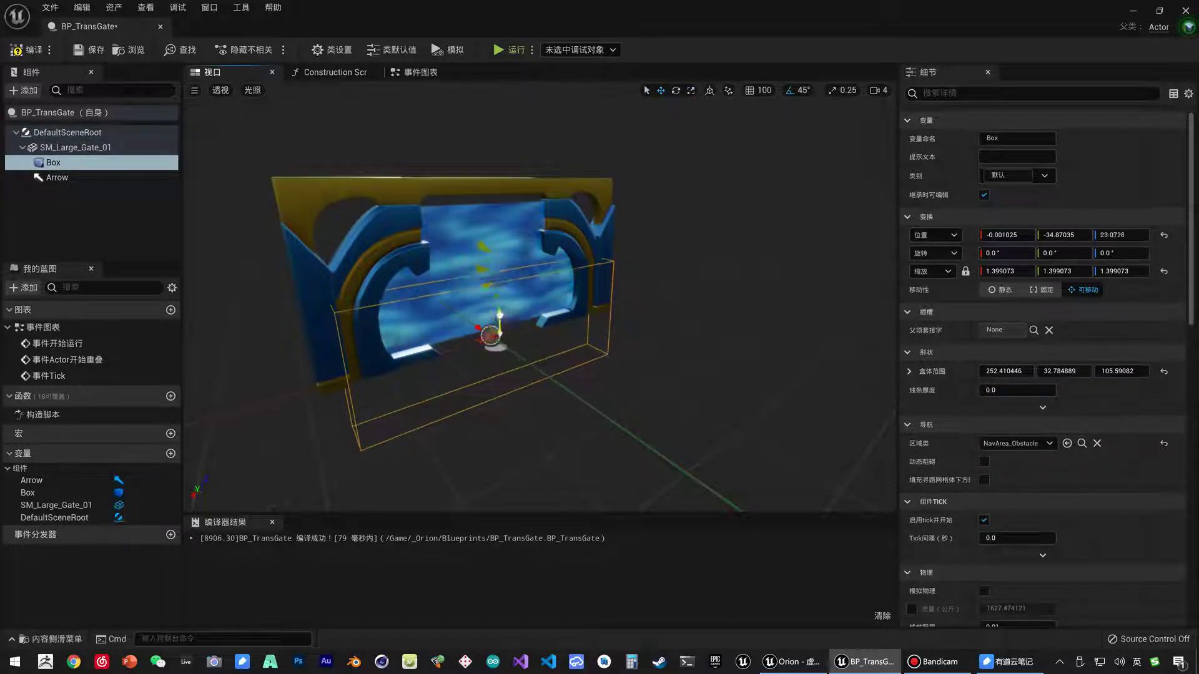
{"action": "left_click_drag", "start_coordinate": [499, 315], "coordinate": [500, 262]}
{"action": "mouse_move", "coordinate": [687, 281]}
{"action": "right_mouse_down"}
{"action": "mouse_move", "coordinate": [562, 281]}
{"action": "mouse_move", "coordinate": [687, 281]}
{"action": "right_mouse_up"}
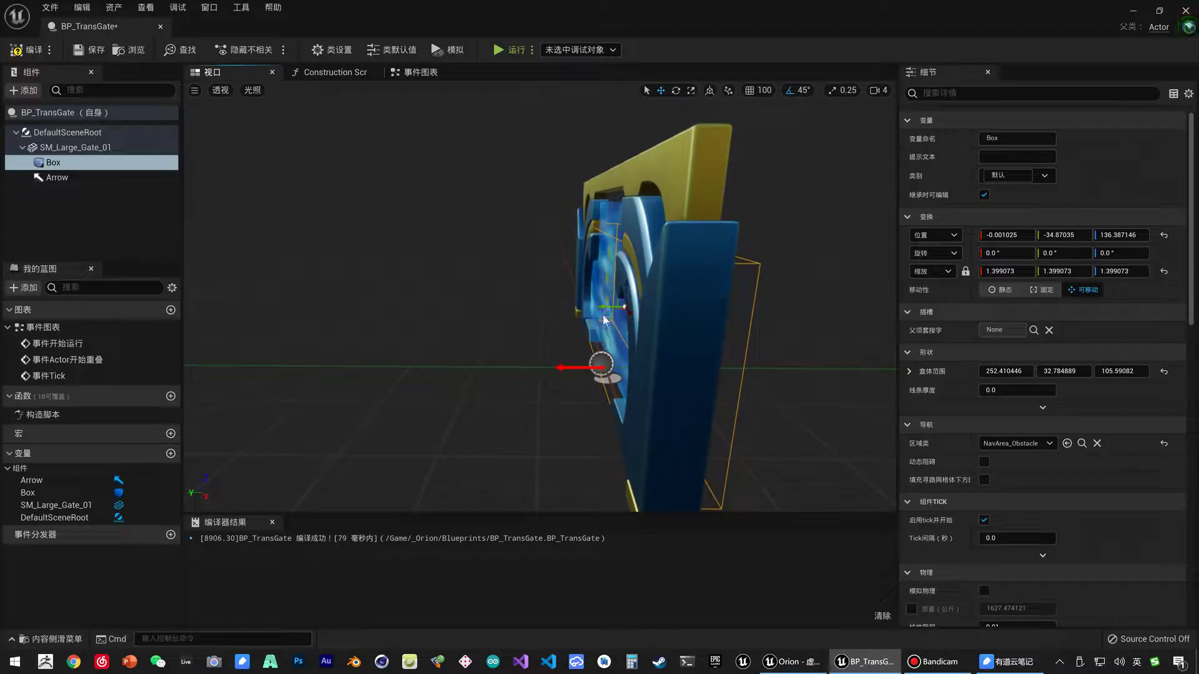
{"action": "left_click_drag", "start_coordinate": [603, 305], "coordinate": [612, 307]}
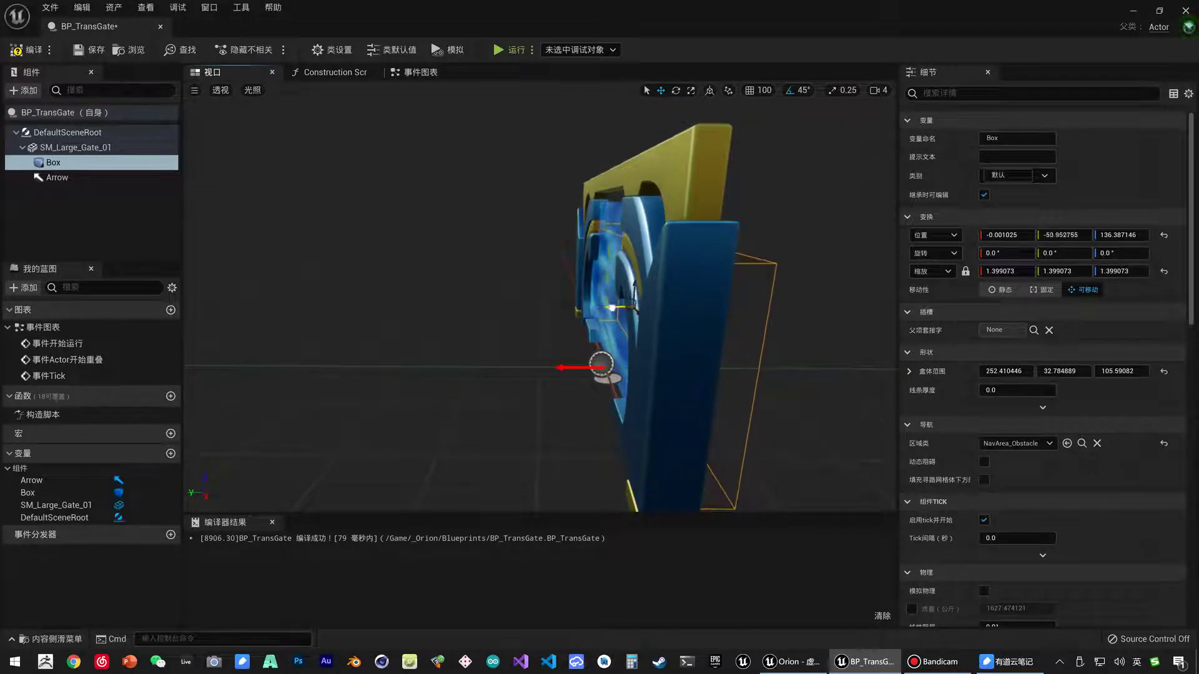
{"action": "mouse_move", "coordinate": [599, 294]}
{"action": "right_mouse_down"}
{"action": "mouse_move", "coordinate": [581, 281]}
{"action": "mouse_move", "coordinate": [610, 310]}
{"action": "mouse_move", "coordinate": [606, 253]}
{"action": "right_mouse_up"}
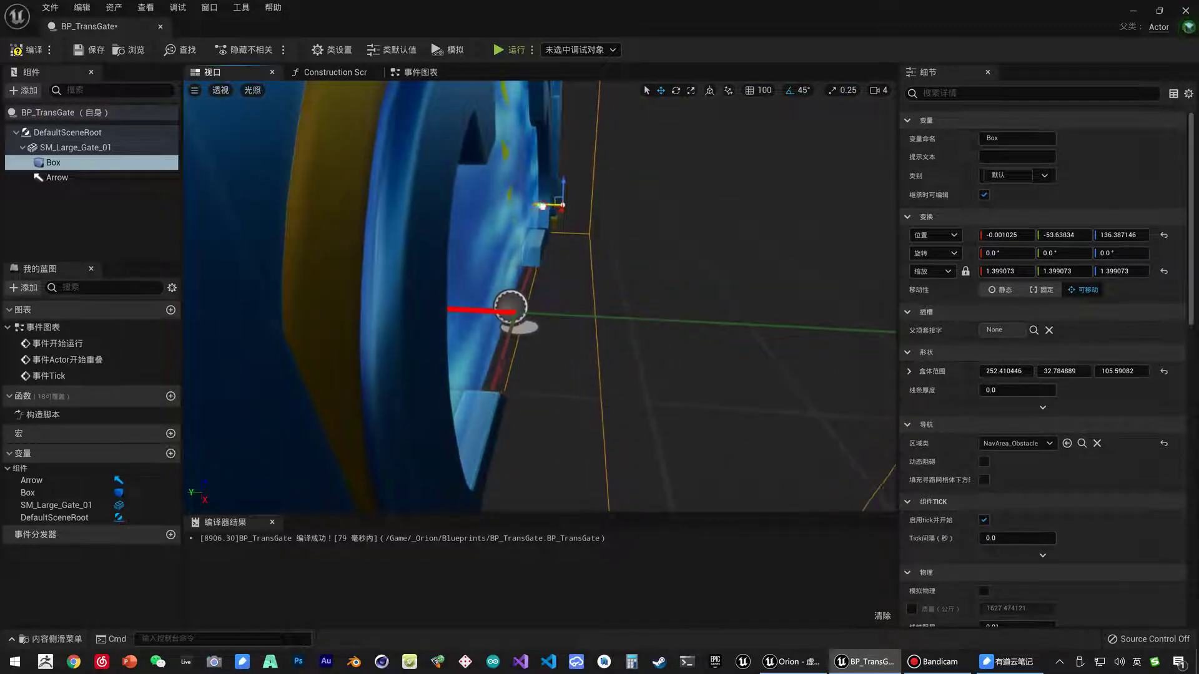
{"action": "left_click_drag", "start_coordinate": [542, 206], "coordinate": [570, 210]}
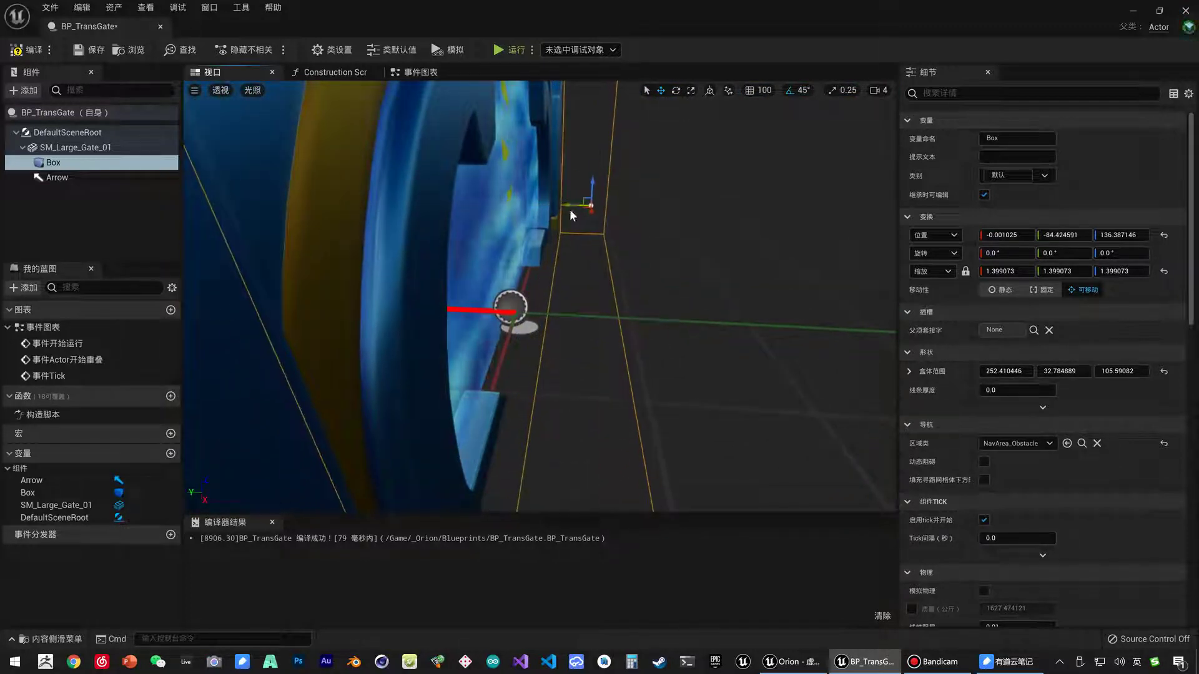
{"action": "right_click_drag", "start_coordinate": [575, 174], "coordinate": [553, 208]}
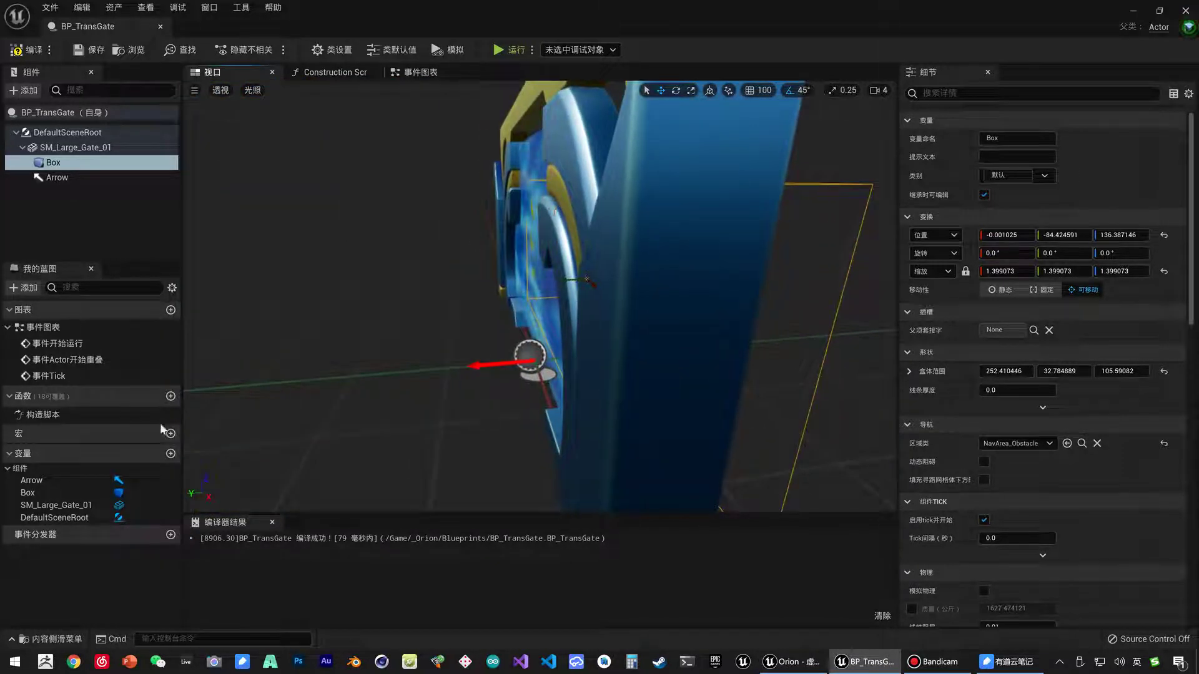
Step: Add a new blueprint variable named TargetPoint
{"action": "left_click", "coordinate": [37, 480]}
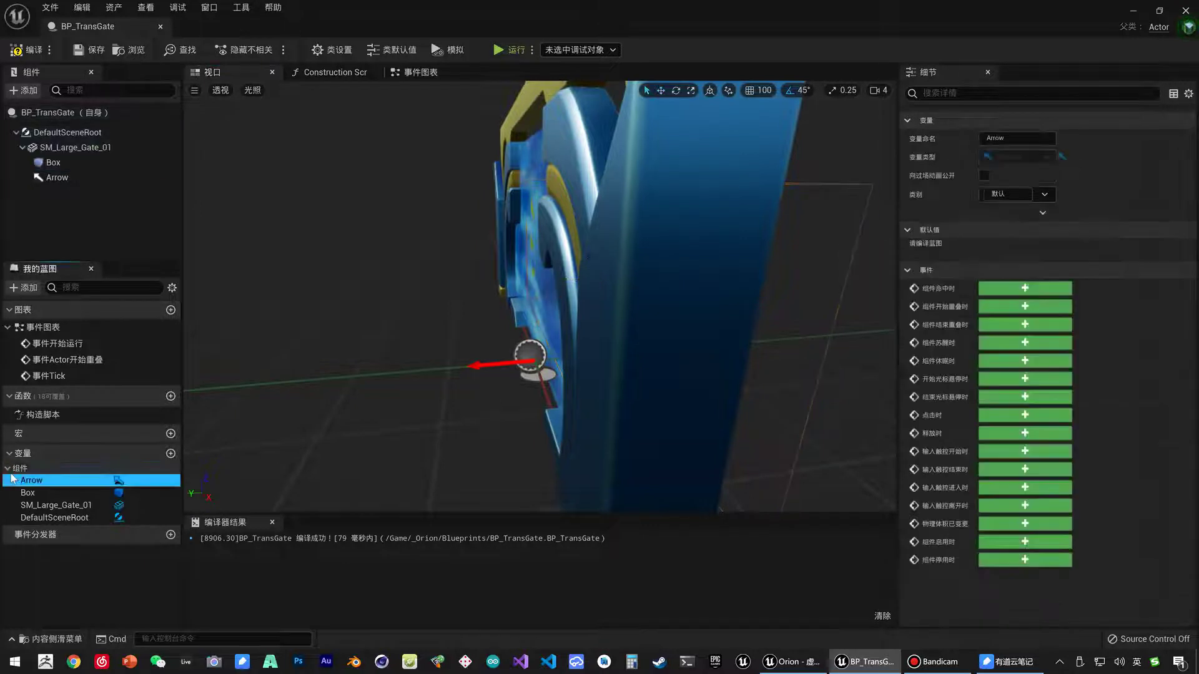
{"action": "left_click", "coordinate": [51, 467]}
{"action": "left_click", "coordinate": [170, 454]}
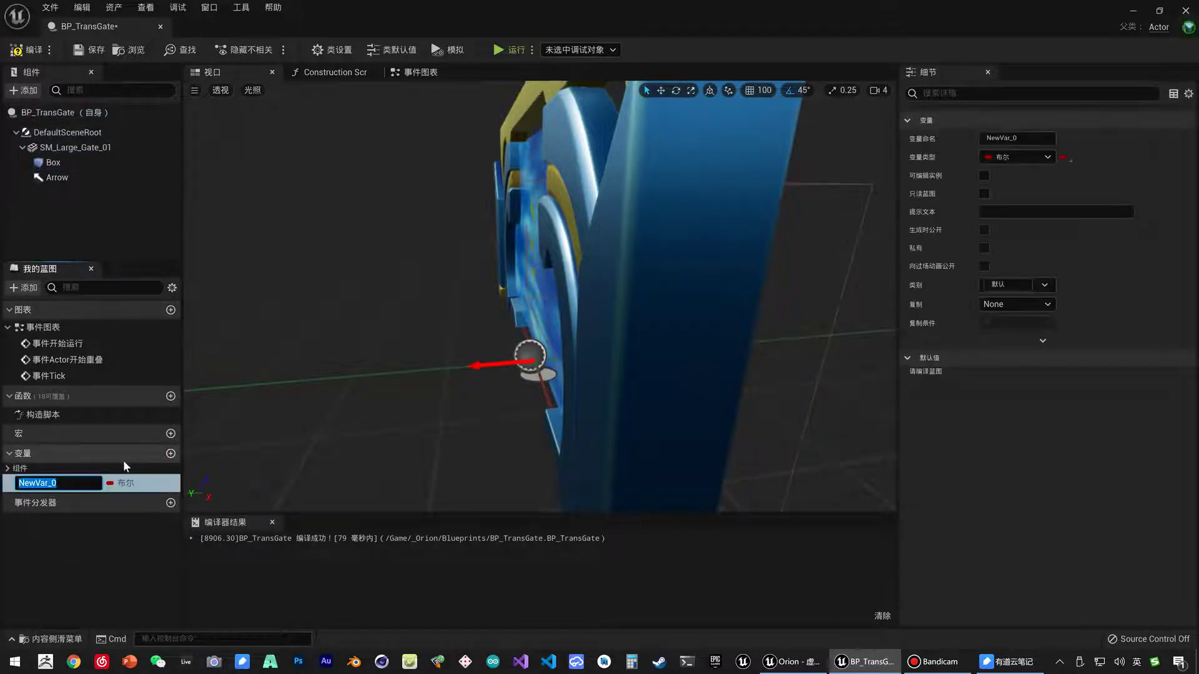
{"action": "type", "text": "Ta"}
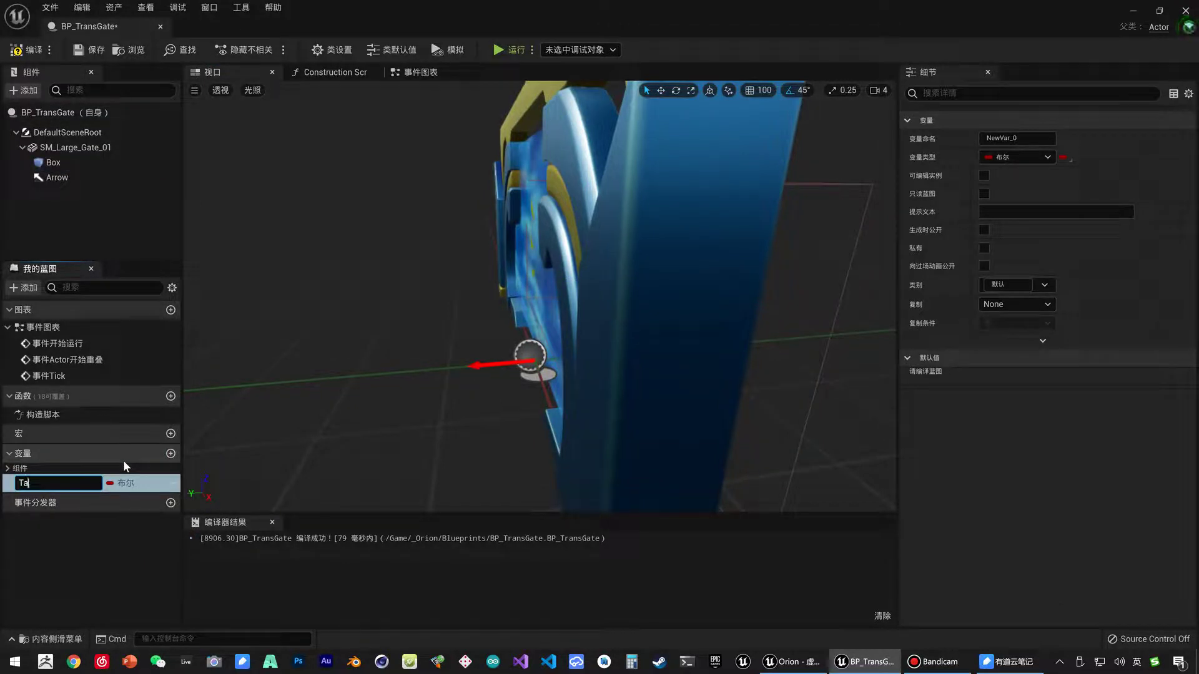
{"action": "type", "text": "rgetPoint"}
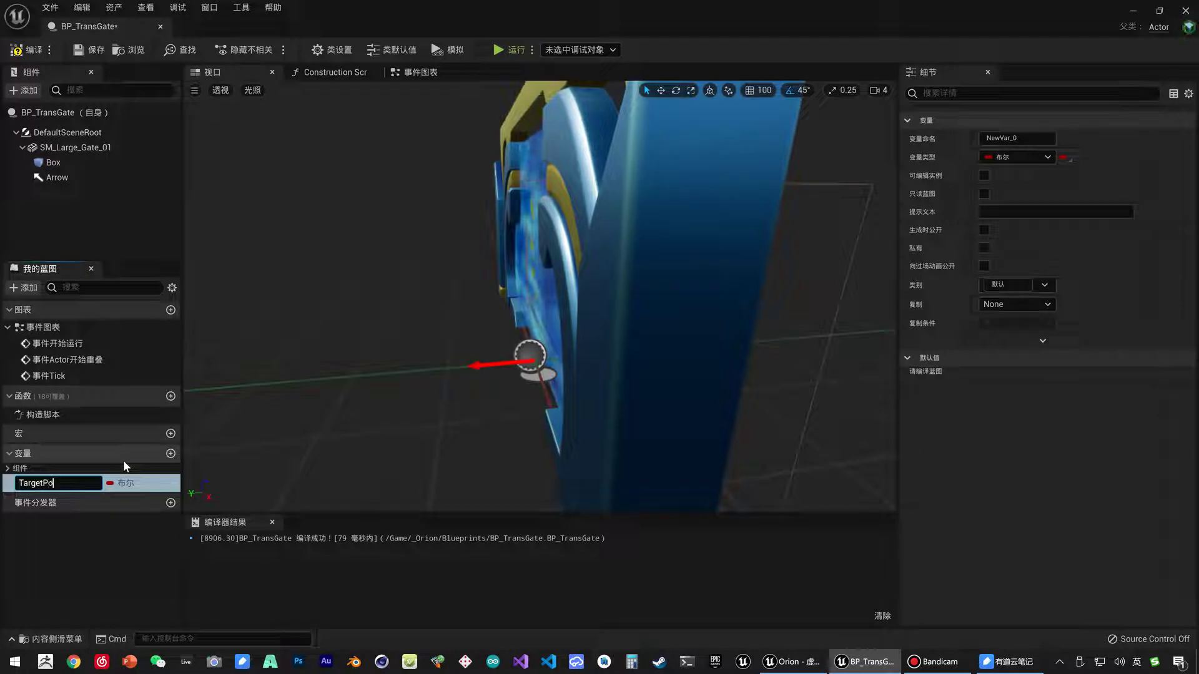
{"action": "key", "text": "Return"}
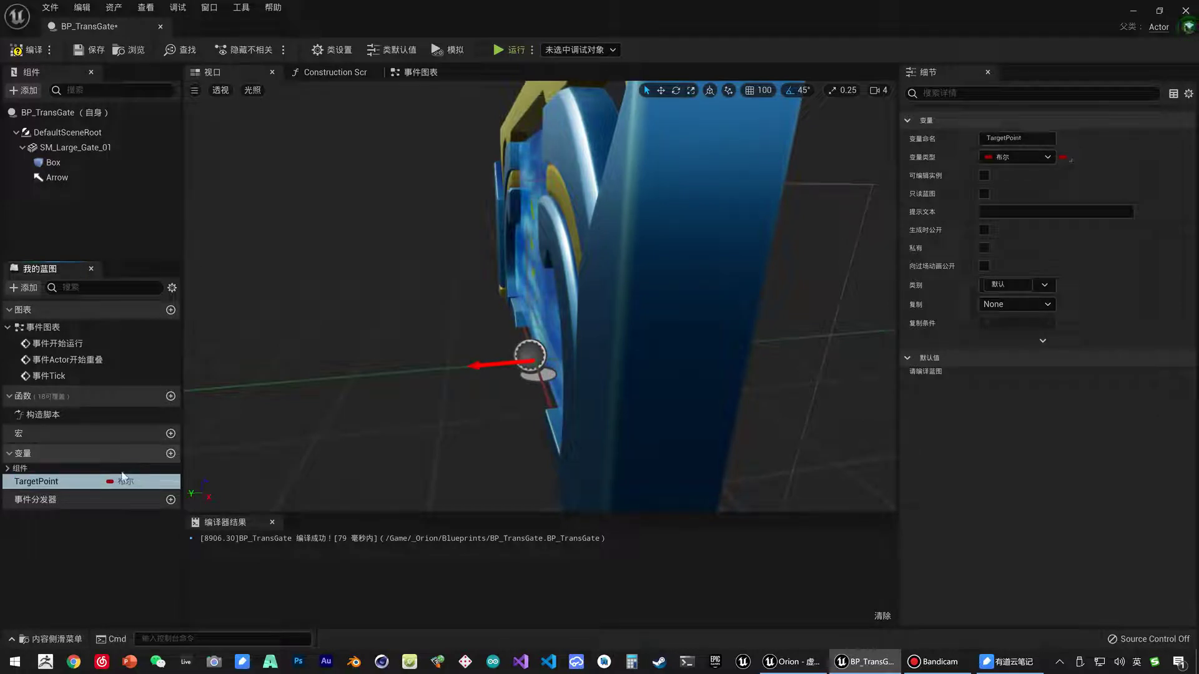
Step: Make TargetPoint an instance-editable Target Point reference, then compile and save
{"action": "left_click", "coordinate": [121, 481]}
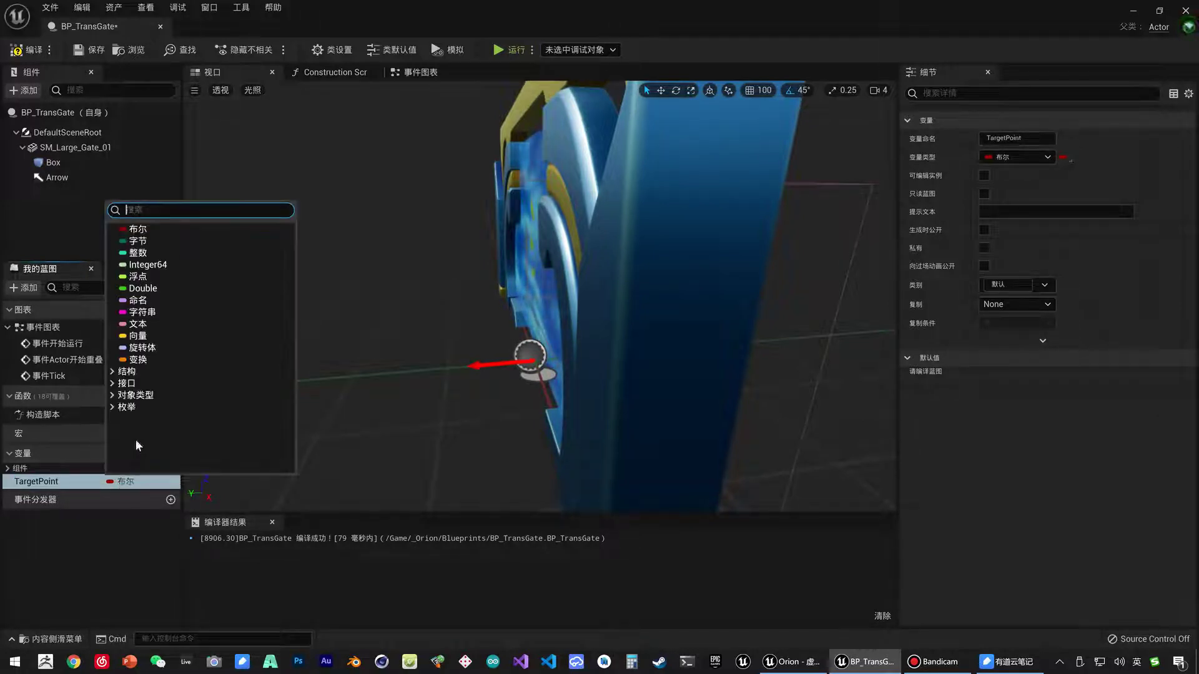
{"action": "type", "text": "target"}
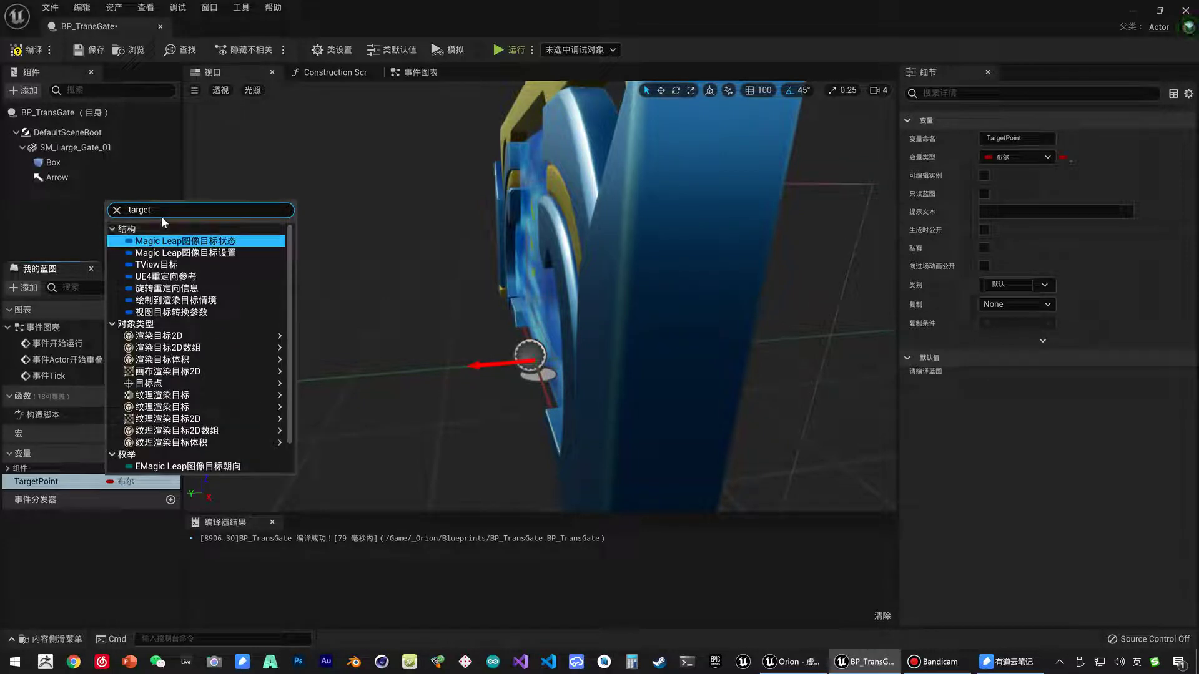
{"action": "left_click", "coordinate": [155, 382]}
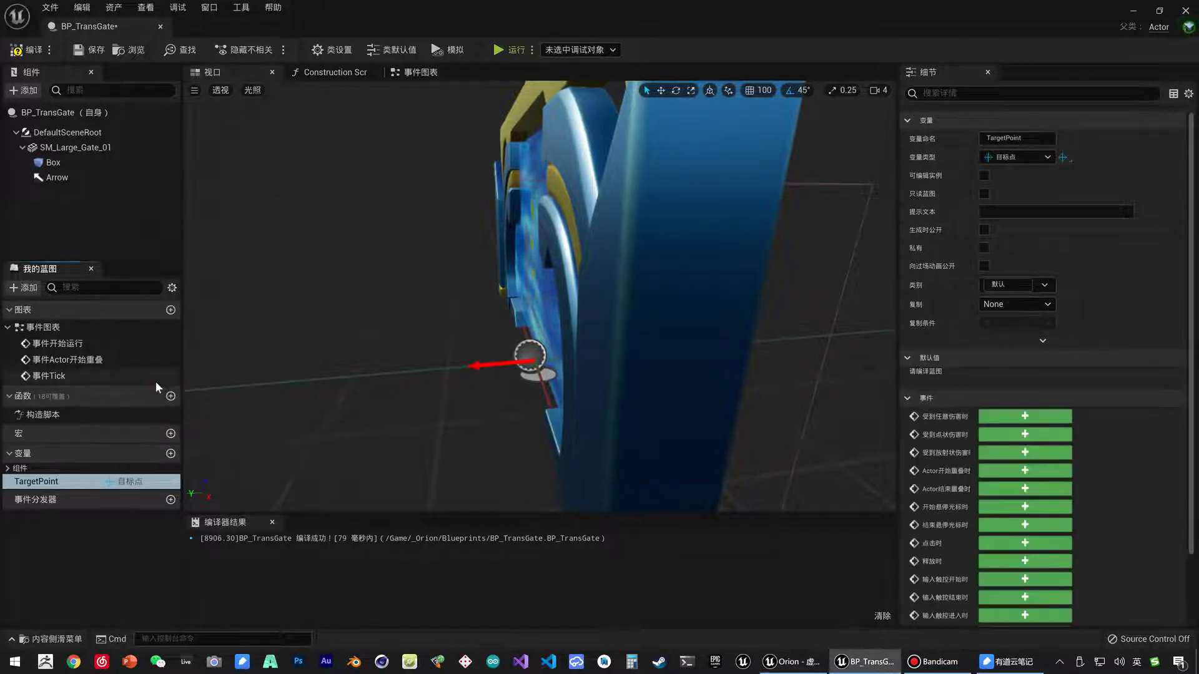
{"action": "left_click", "coordinate": [173, 482]}
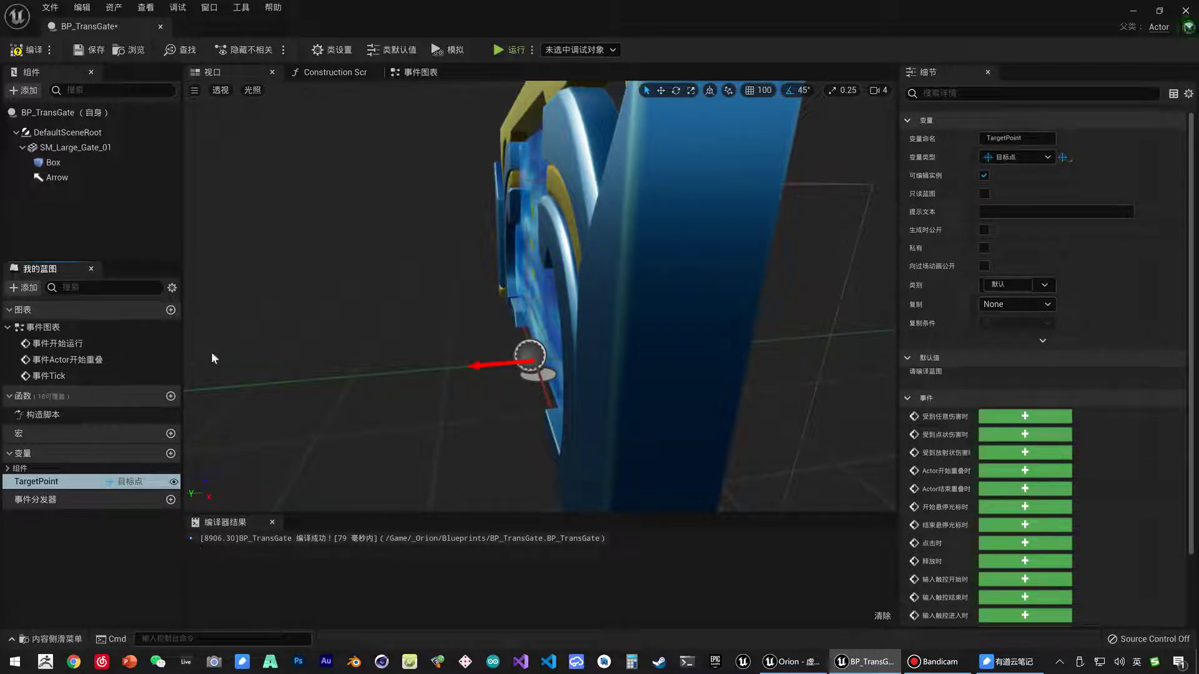
{"action": "left_click", "coordinate": [30, 50]}
{"action": "left_click", "coordinate": [81, 51]}
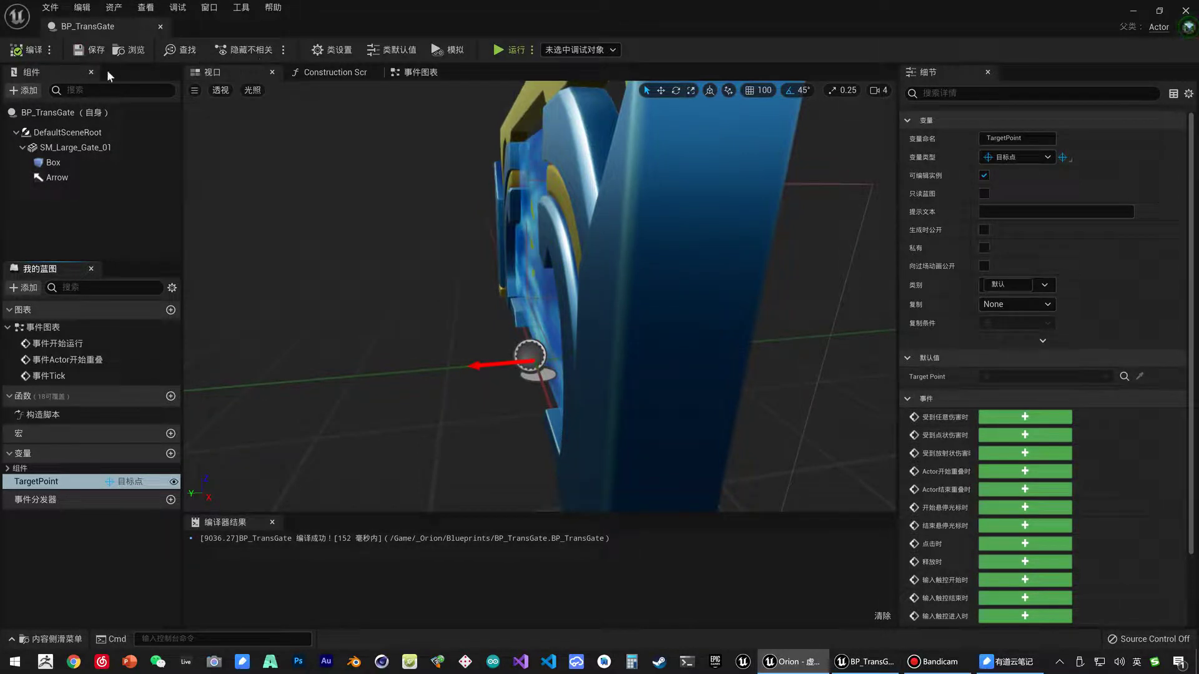
Step: Add an On Component Begin Overlap (Box) event node to the event graph
{"action": "left_click", "coordinate": [56, 164]}
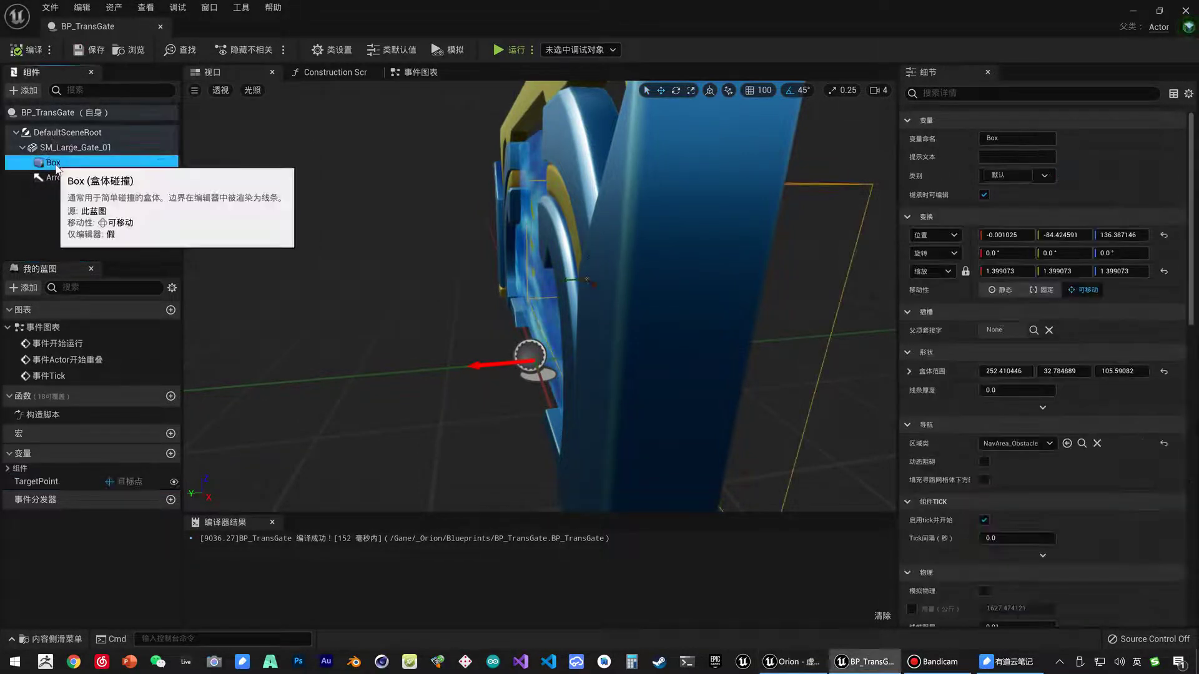
{"action": "right_click", "coordinate": [57, 168]}
{"action": "mouse_move", "coordinate": [133, 190]}
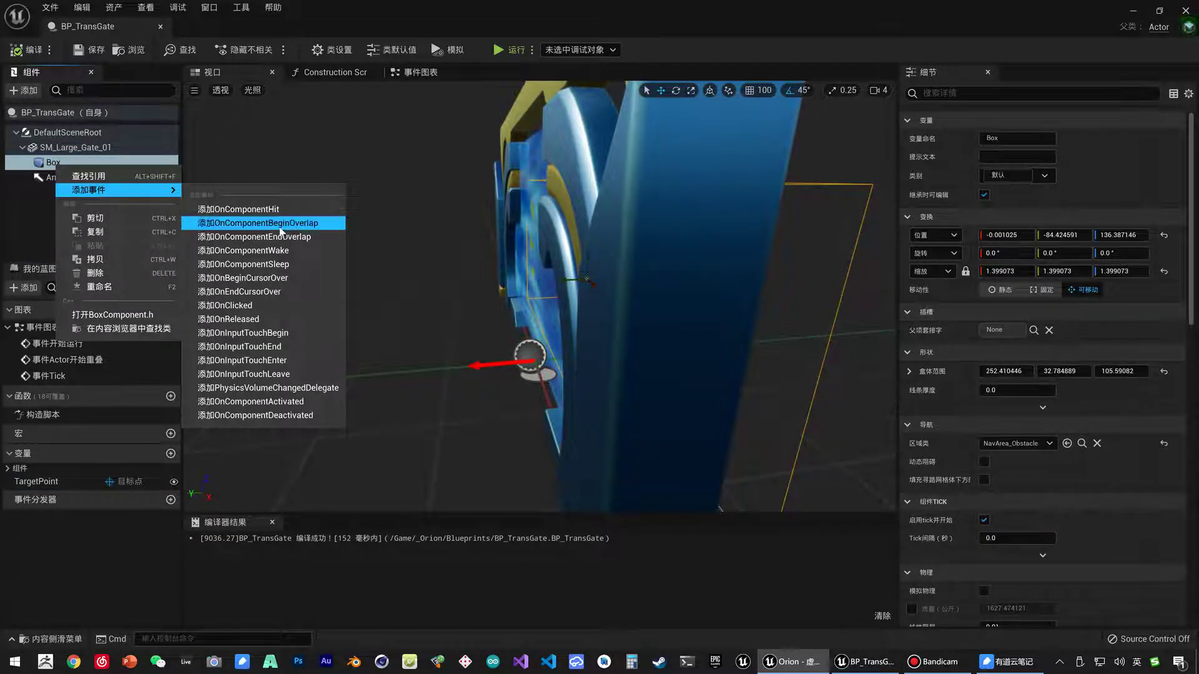
{"action": "scroll", "coordinate": [1066, 310], "scroll_direction": "down", "scroll_amount": 5}
{"action": "scroll", "coordinate": [1092, 544], "scroll_direction": "down", "scroll_amount": 5}
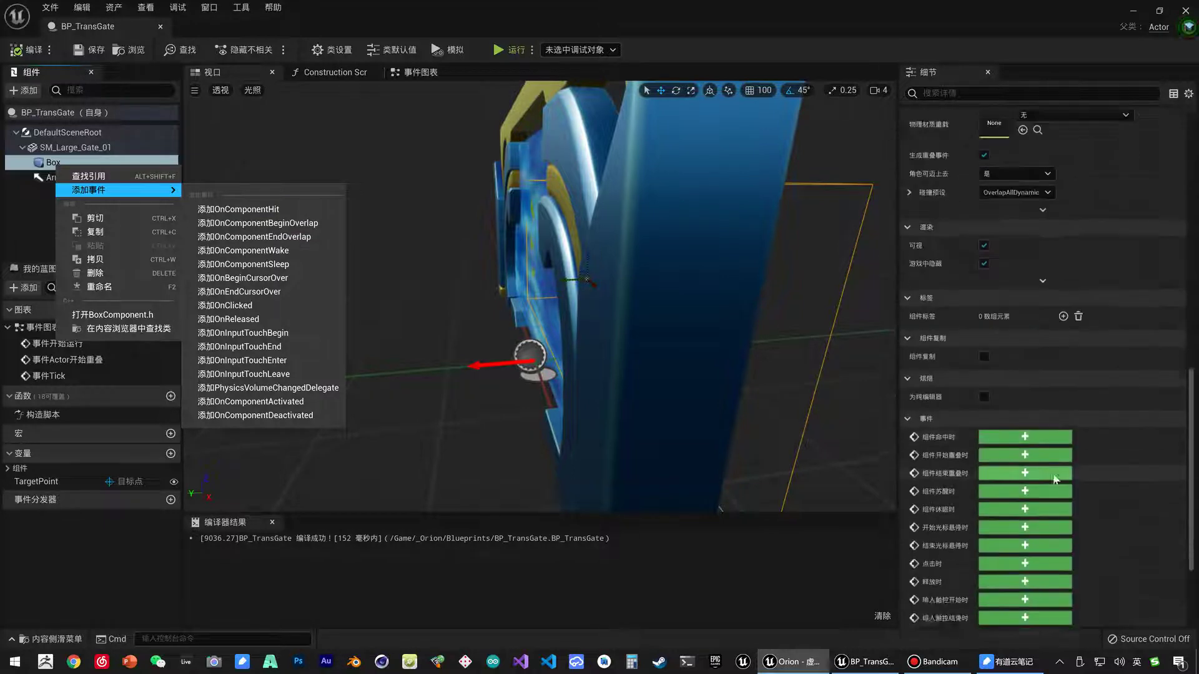
{"action": "scroll", "coordinate": [960, 347], "scroll_direction": "down", "scroll_amount": 5}
{"action": "left_click", "coordinate": [1025, 304]}
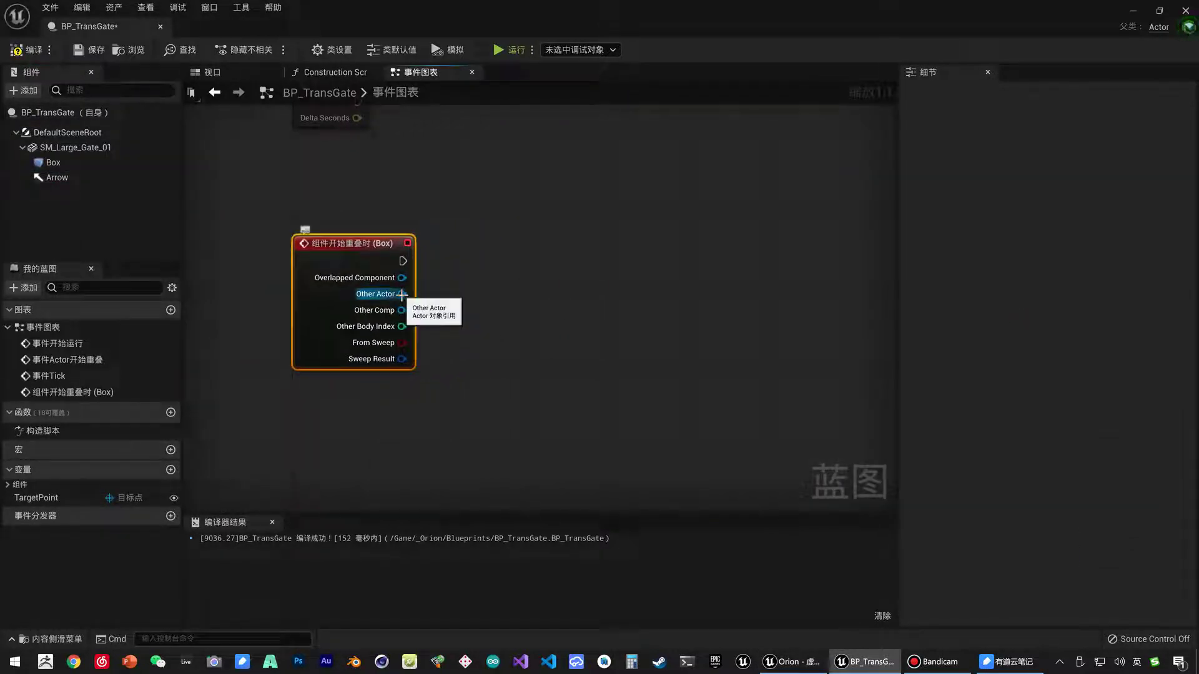
{"action": "left_click_drag", "start_coordinate": [402, 295], "coordinate": [474, 299]}
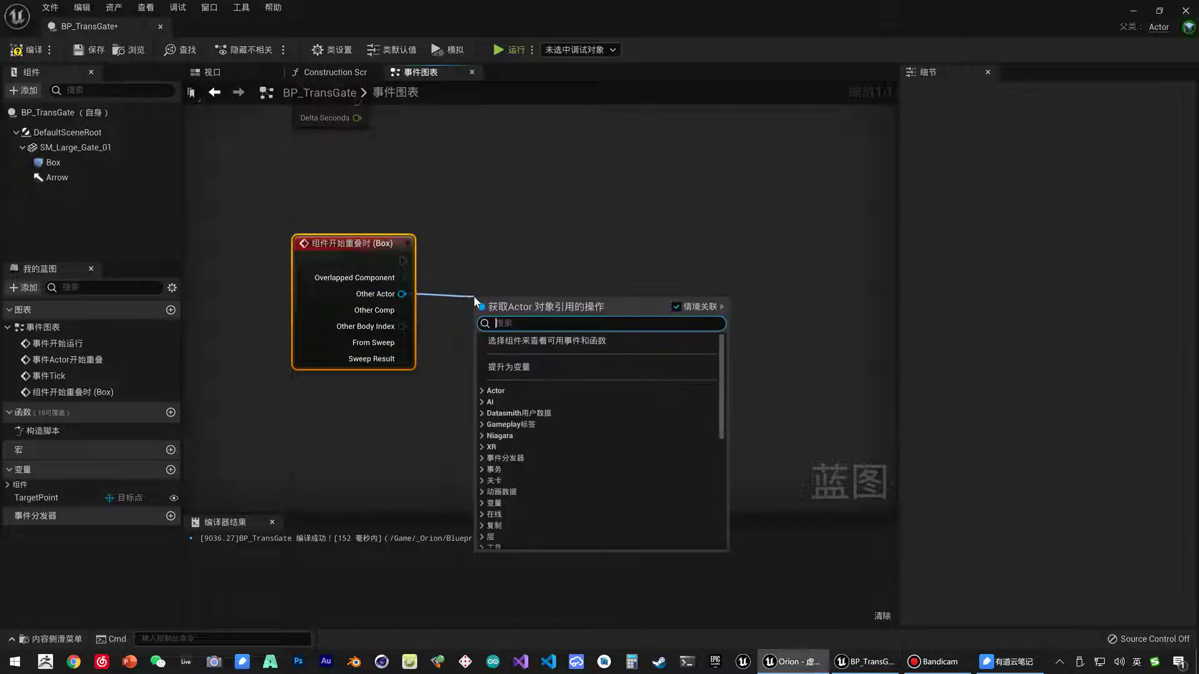
Step: Add a Set Actor Location node right of the Box overlap event, targeting Other Actor
{"action": "left_click", "coordinate": [512, 275]}
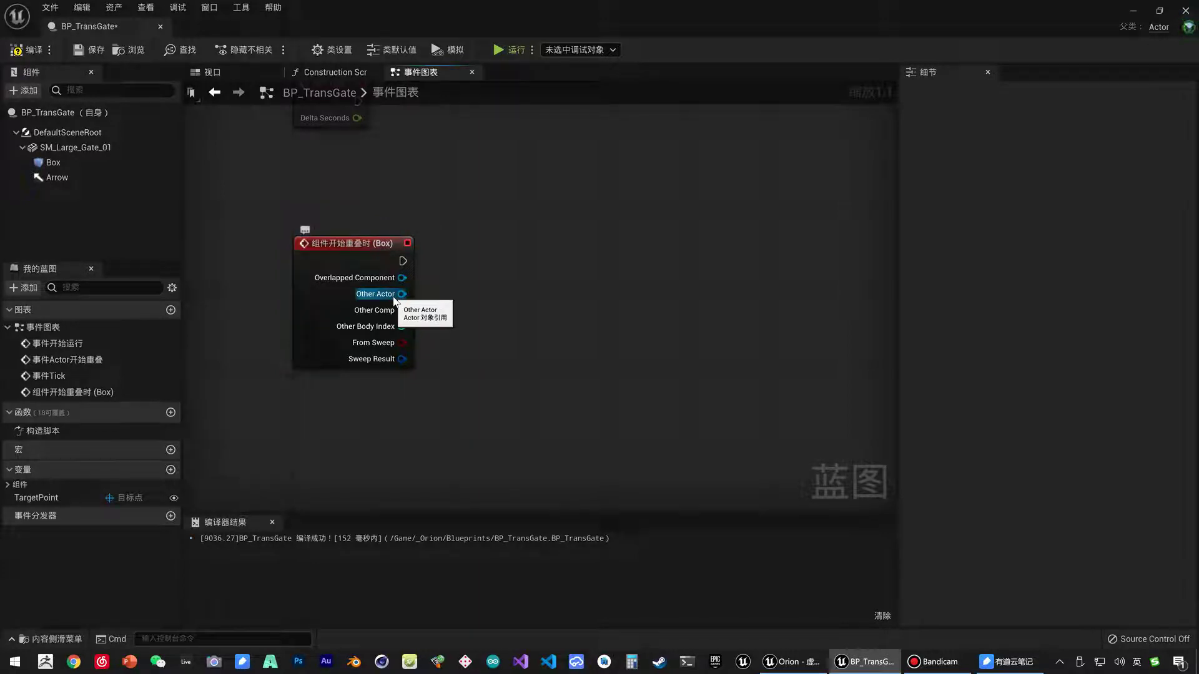
{"action": "left_click_drag", "start_coordinate": [402, 294], "coordinate": [522, 300]}
{"action": "type", "text": "set"}
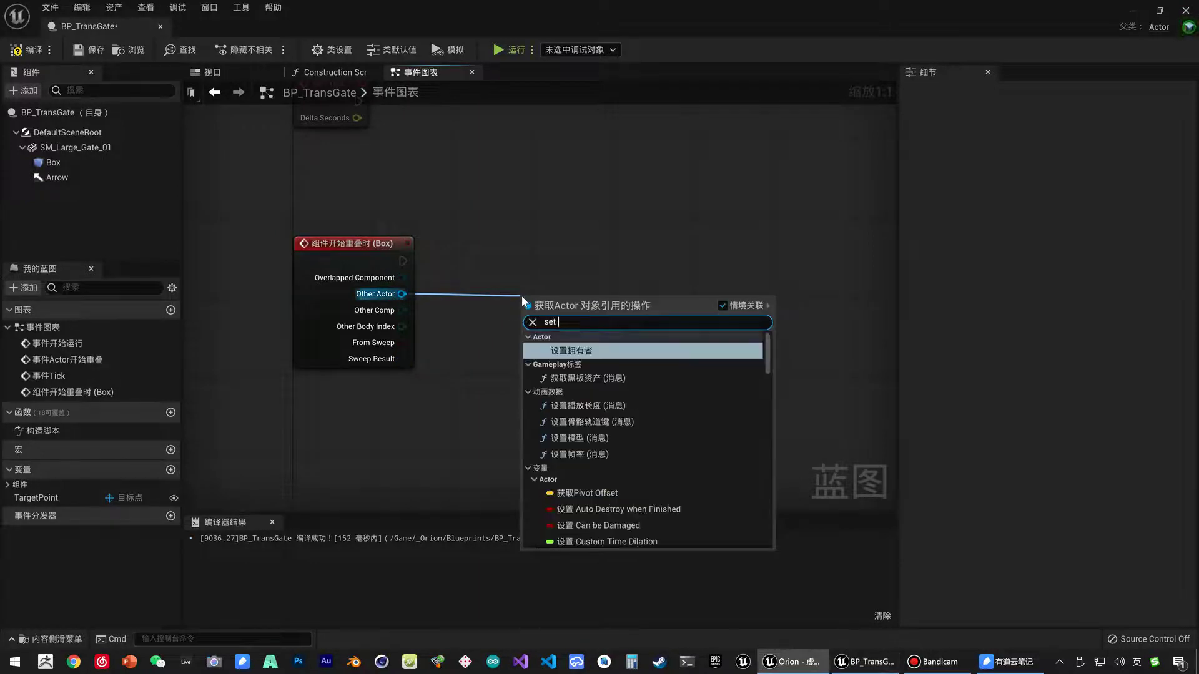
{"action": "type", "text": " location"}
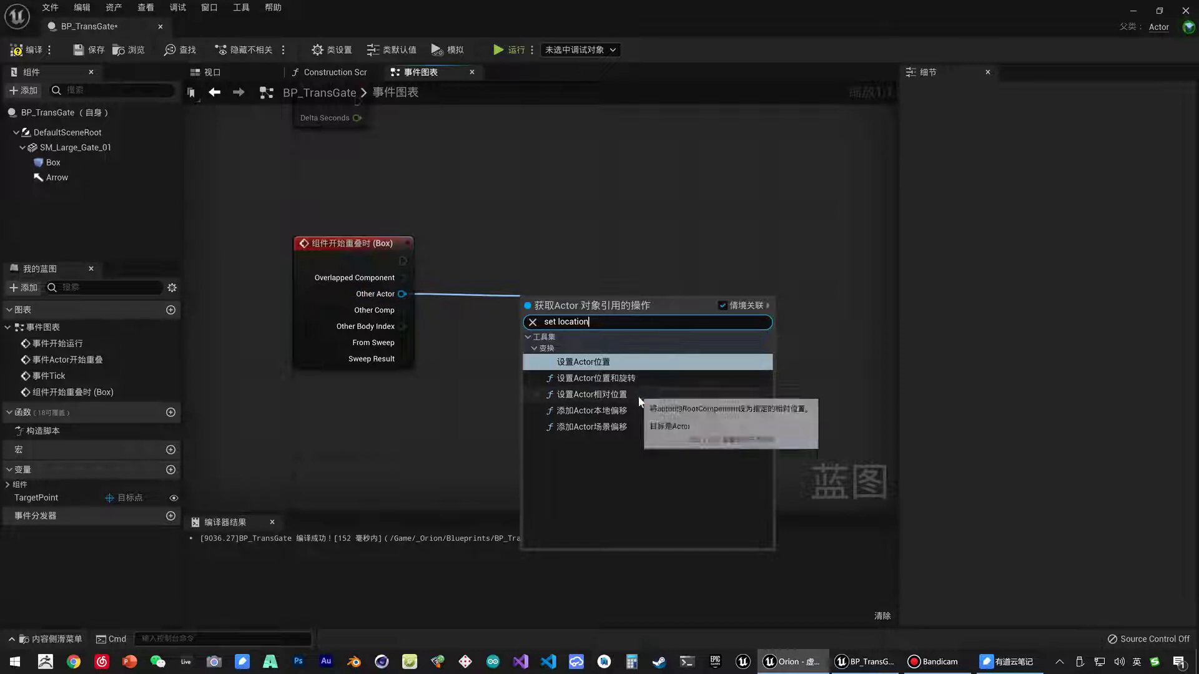
{"action": "left_click", "coordinate": [633, 367]}
{"action": "left_click_drag", "start_coordinate": [625, 349], "coordinate": [644, 279]}
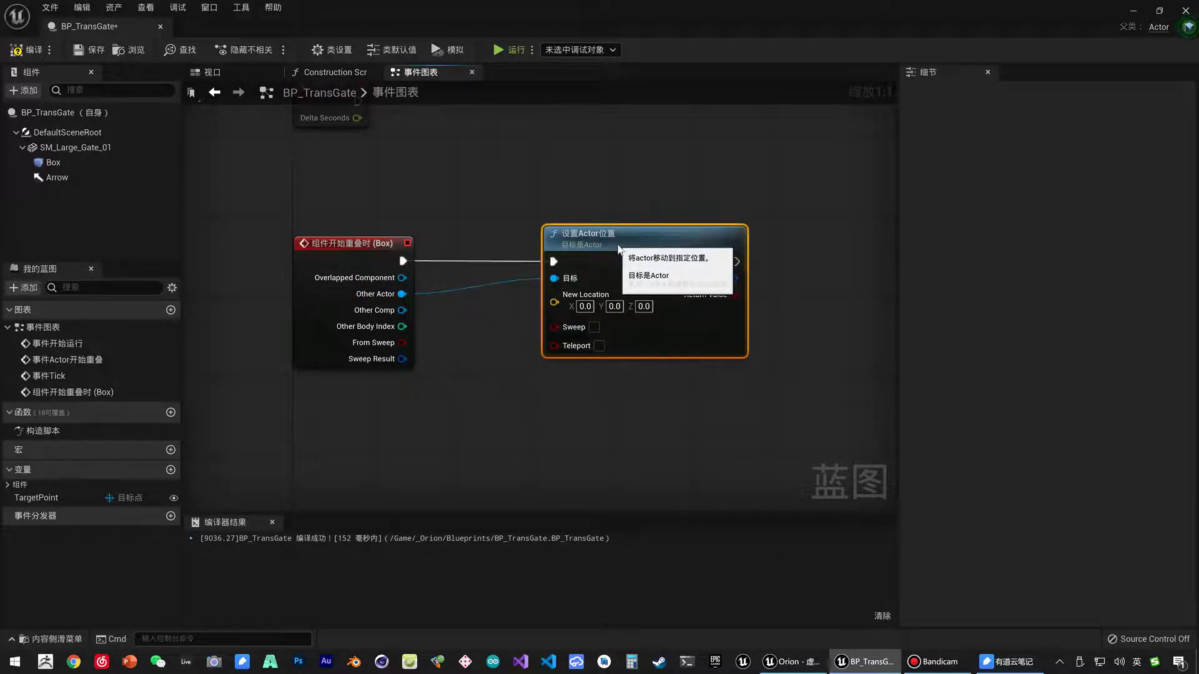
Step: Wire TargetPoint's Get Actor Location into Set Actor Location's New Location and save BP_TransGate
{"action": "left_click_drag", "start_coordinate": [48, 497], "coordinate": [452, 390]}
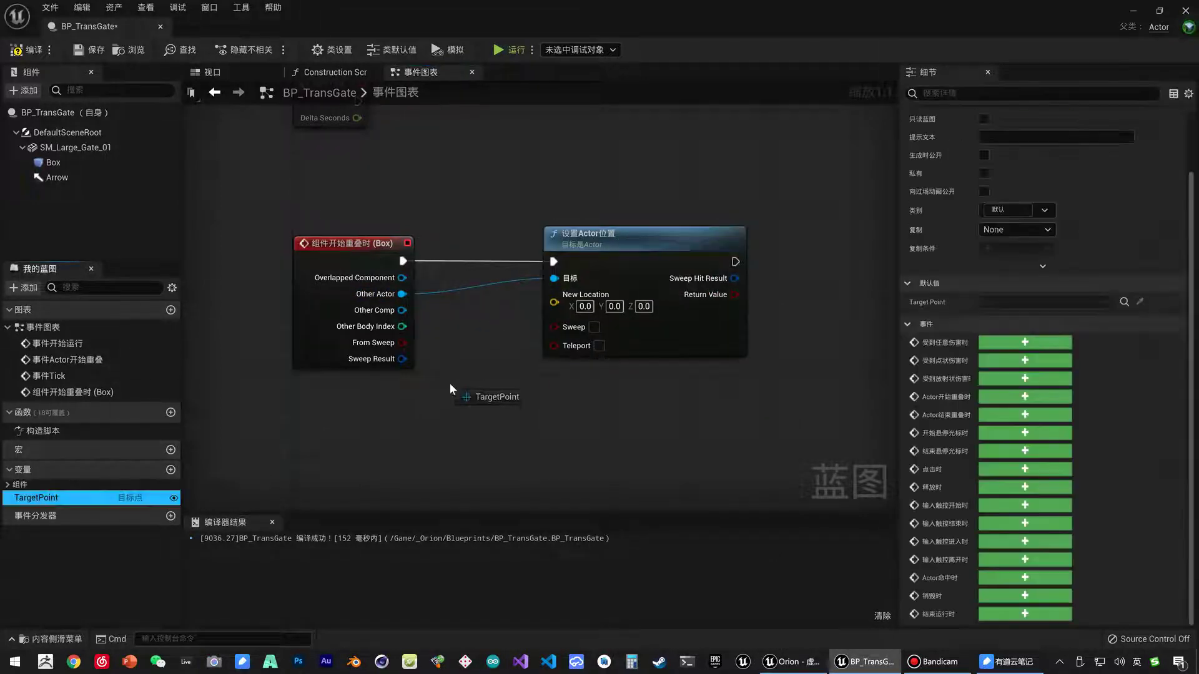
{"action": "left_click_drag", "start_coordinate": [353, 429], "coordinate": [480, 396]}
{"action": "left_click", "coordinate": [374, 440]}
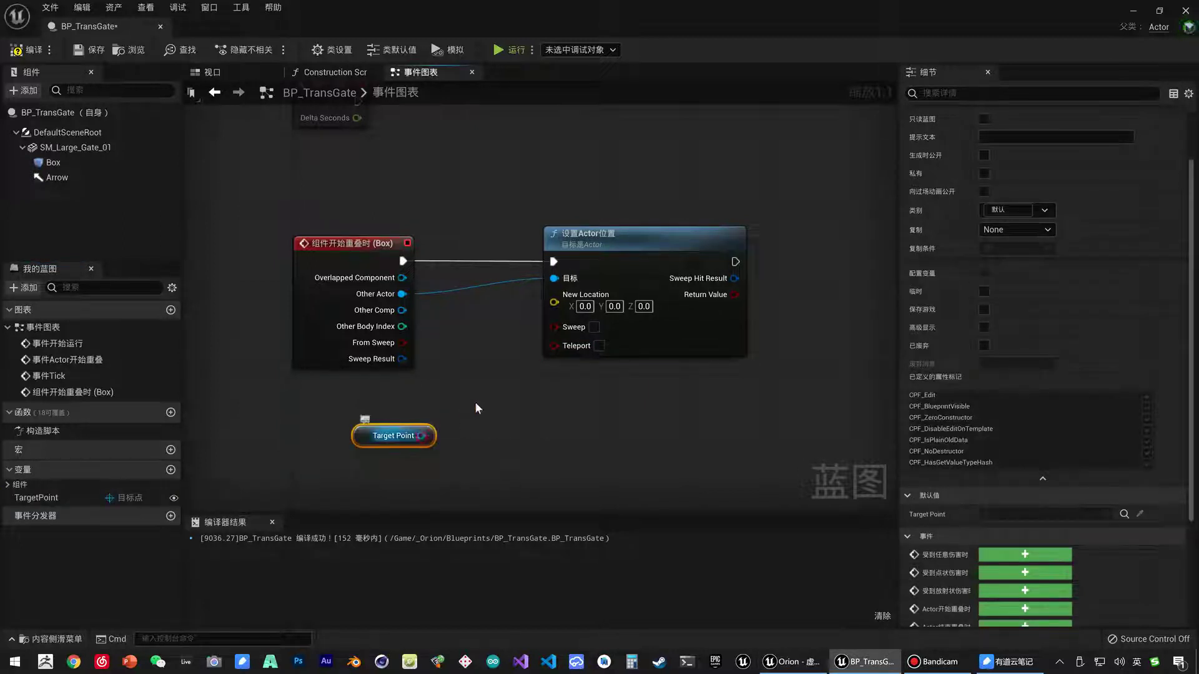
{"action": "type", "text": "get actor l"}
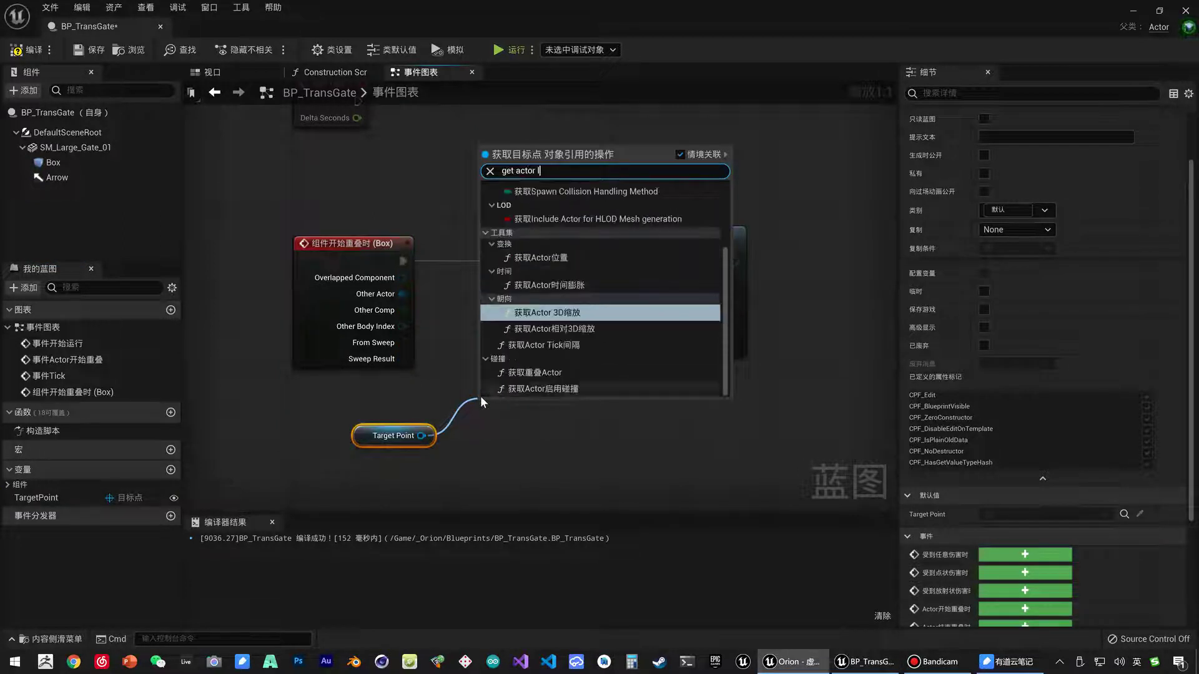
{"action": "type", "text": "ocati"}
{"action": "key", "text": "Return"}
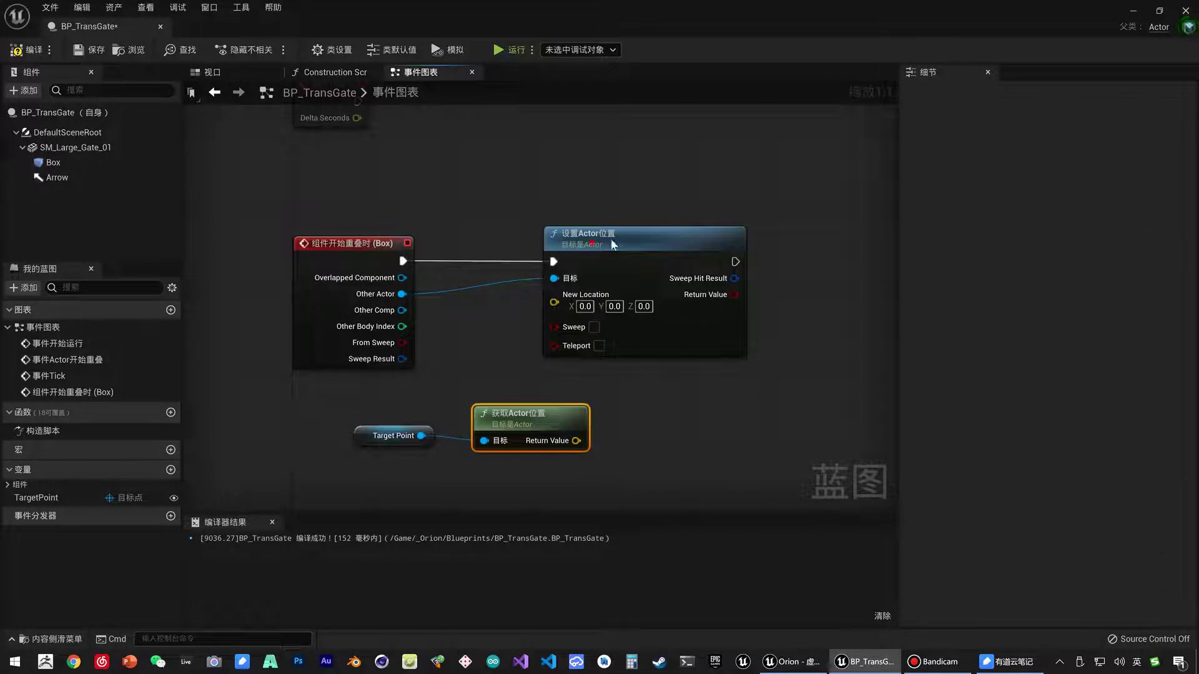
{"action": "left_click_drag", "start_coordinate": [613, 244], "coordinate": [703, 244]}
{"action": "left_click_drag", "start_coordinate": [585, 410], "coordinate": [576, 350]}
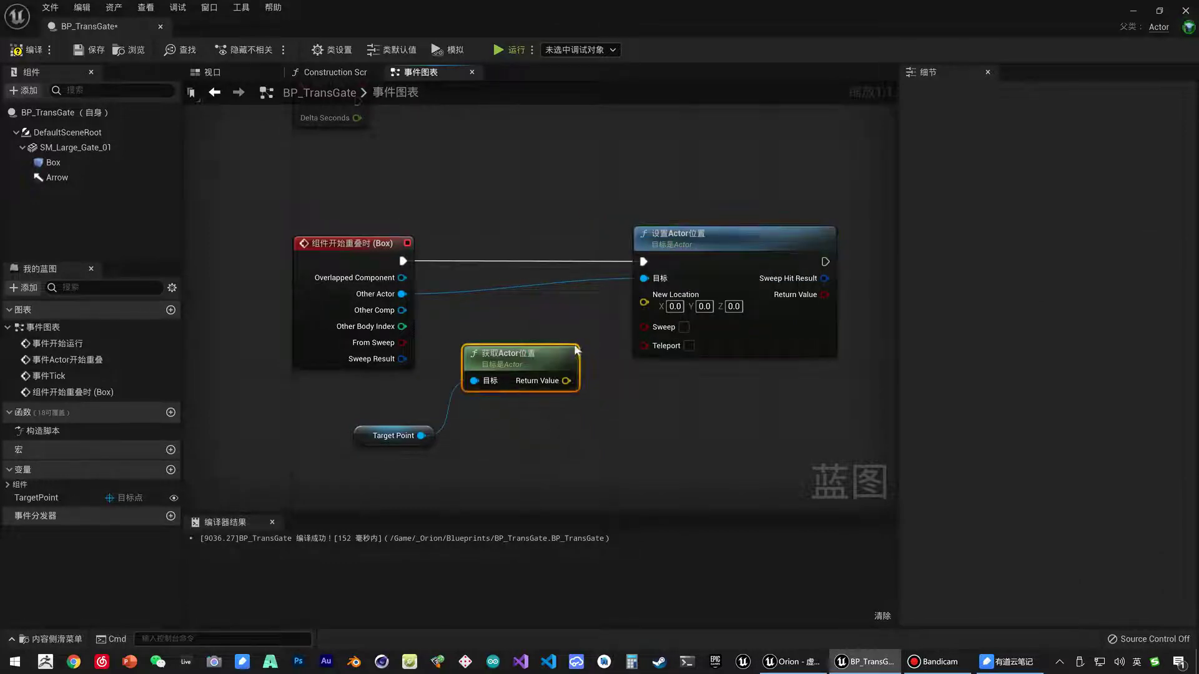
{"action": "left_click_drag", "start_coordinate": [566, 380], "coordinate": [645, 296]}
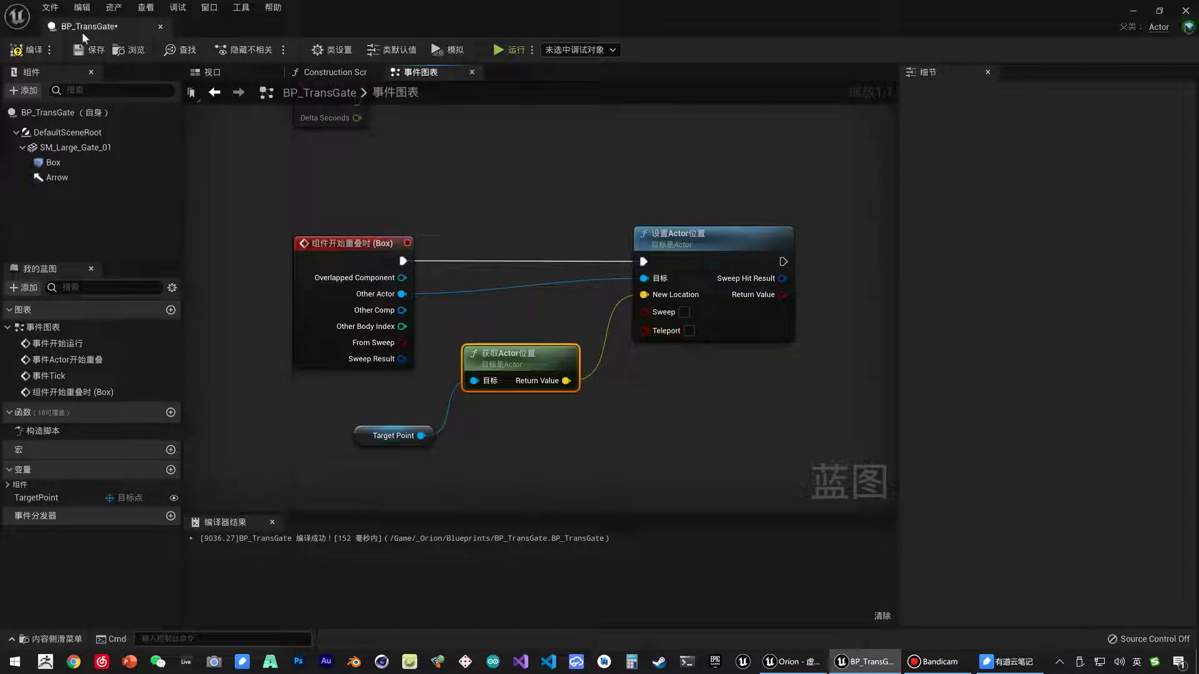
{"action": "left_click", "coordinate": [88, 49]}
Step: Close the Blueprint editor and place a BP_TransGate on the grass right of the house
{"action": "left_click", "coordinate": [160, 26]}
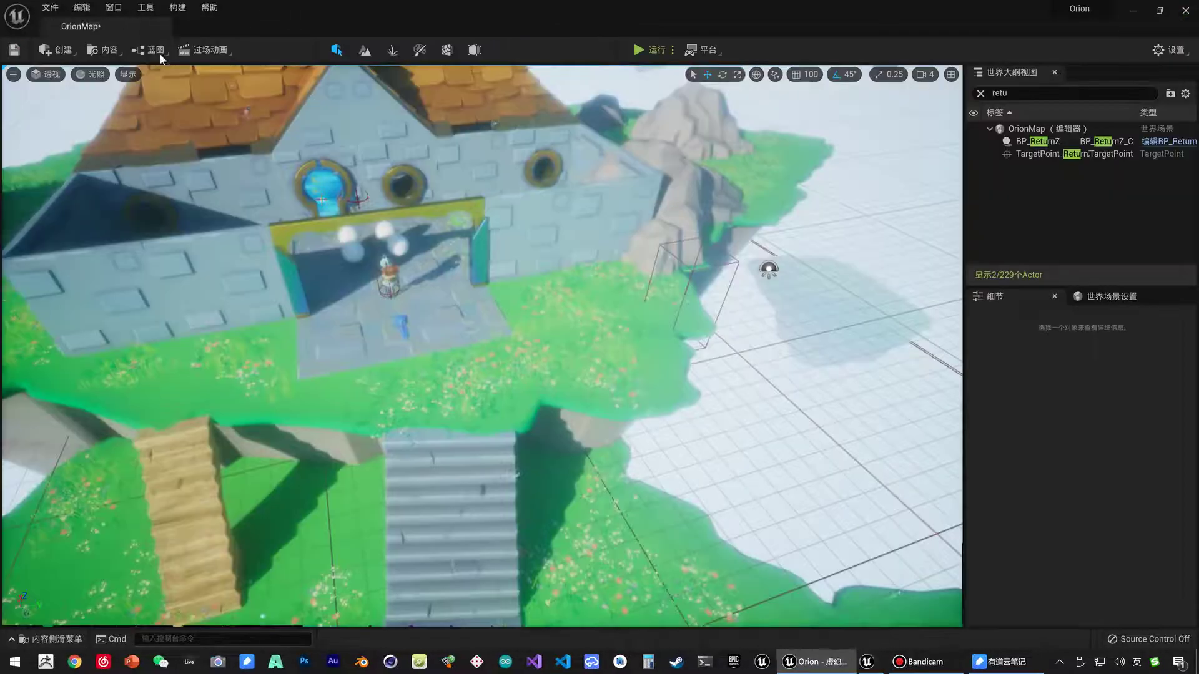
{"action": "left_click", "coordinate": [540, 460]}
{"action": "left_click", "coordinate": [45, 639]}
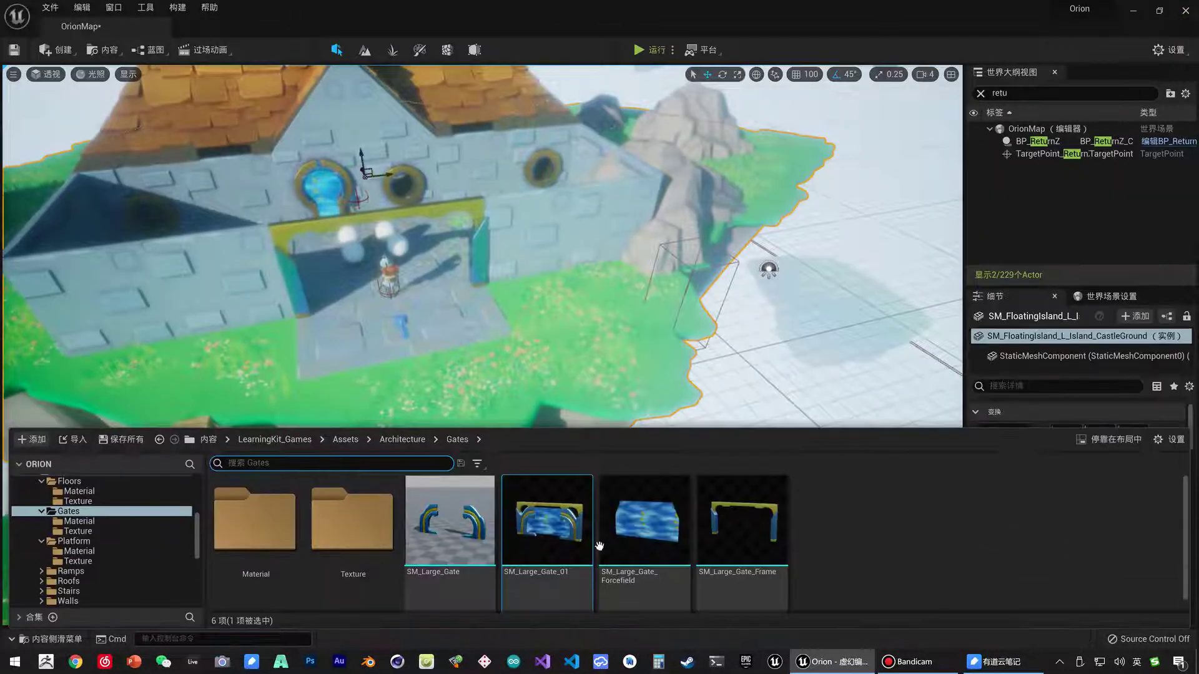
{"action": "scroll", "coordinate": [96, 557], "scroll_direction": "up", "scroll_amount": 3}
{"action": "left_click", "coordinate": [63, 511]}
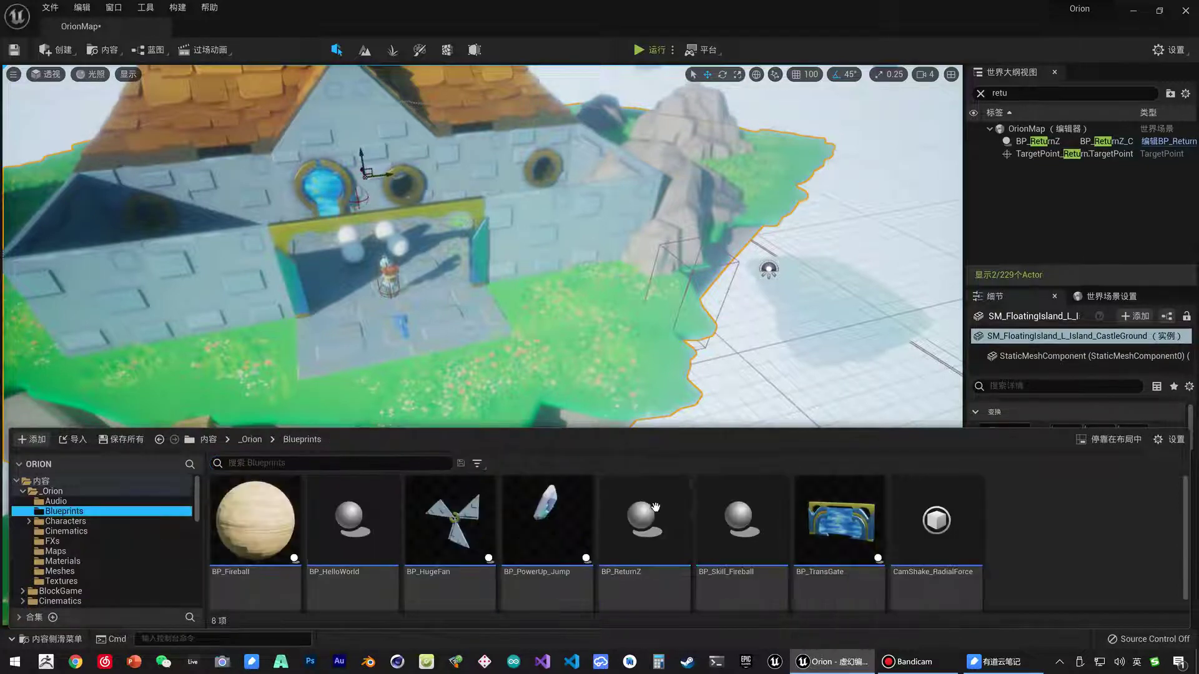
{"action": "left_click_drag", "start_coordinate": [839, 519], "coordinate": [588, 348]}
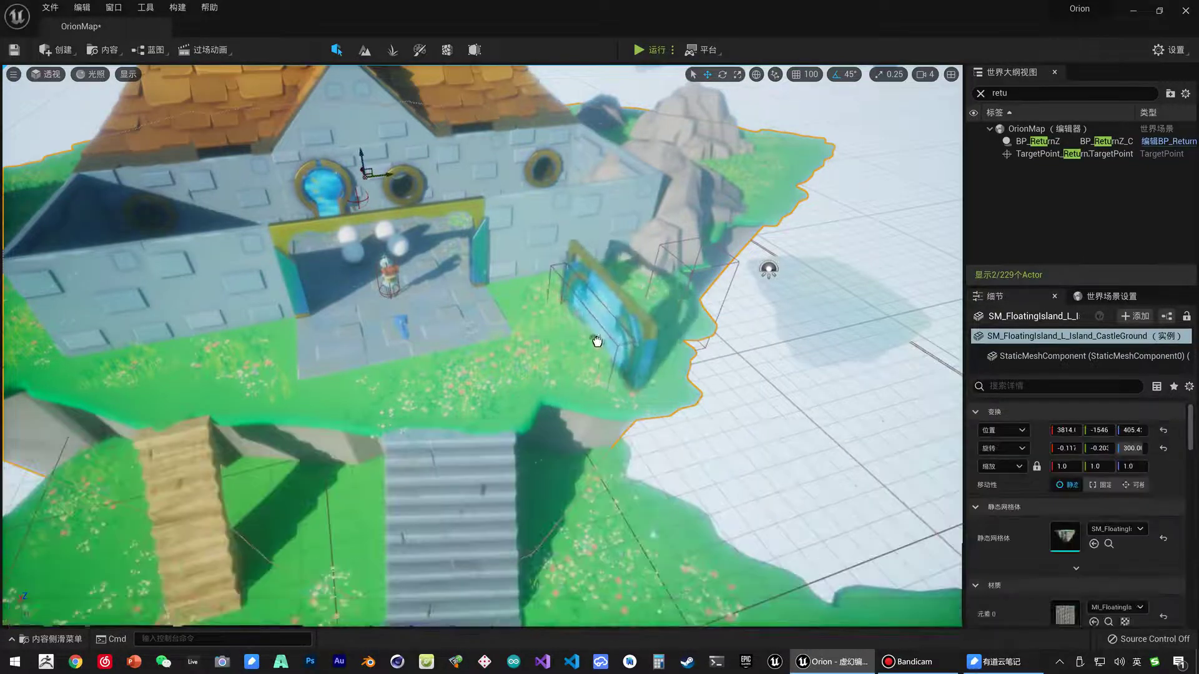
{"action": "key", "text": "f"}
Step: Select the newly placed BP_TransGate and open its Blueprint from the Content Drawer
{"action": "right_click_drag", "start_coordinate": [588, 348], "coordinate": [477, 365]}
{"action": "right_click", "coordinate": [477, 365]}
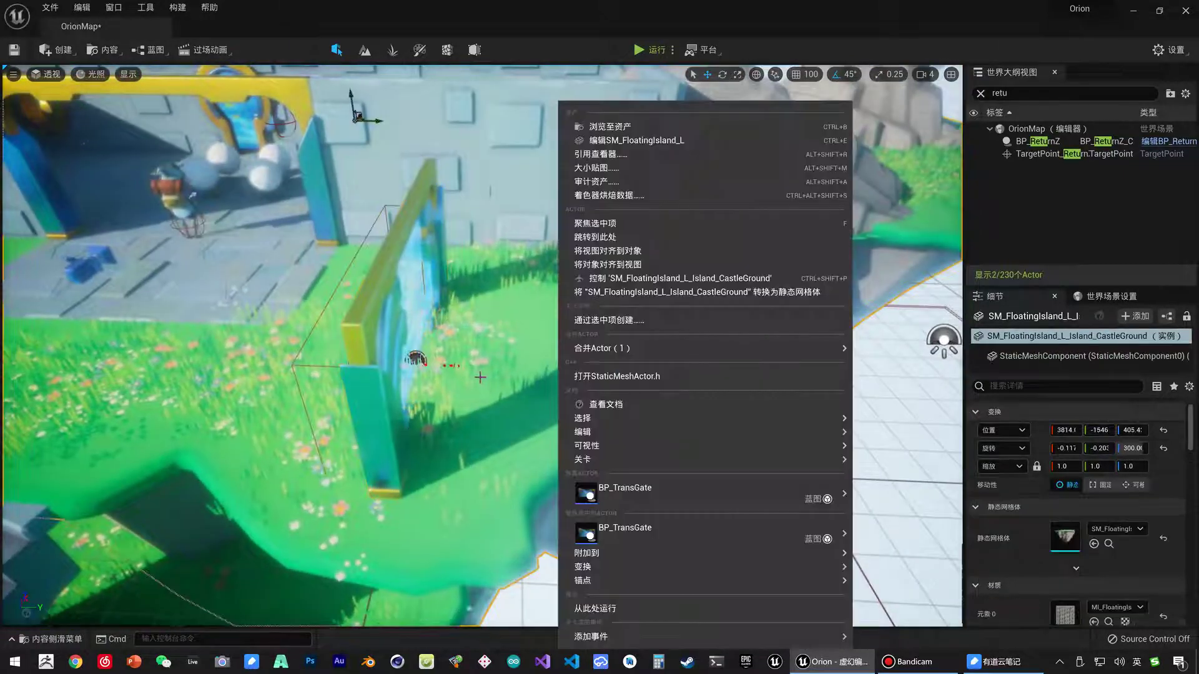
{"action": "left_click", "coordinate": [380, 342]}
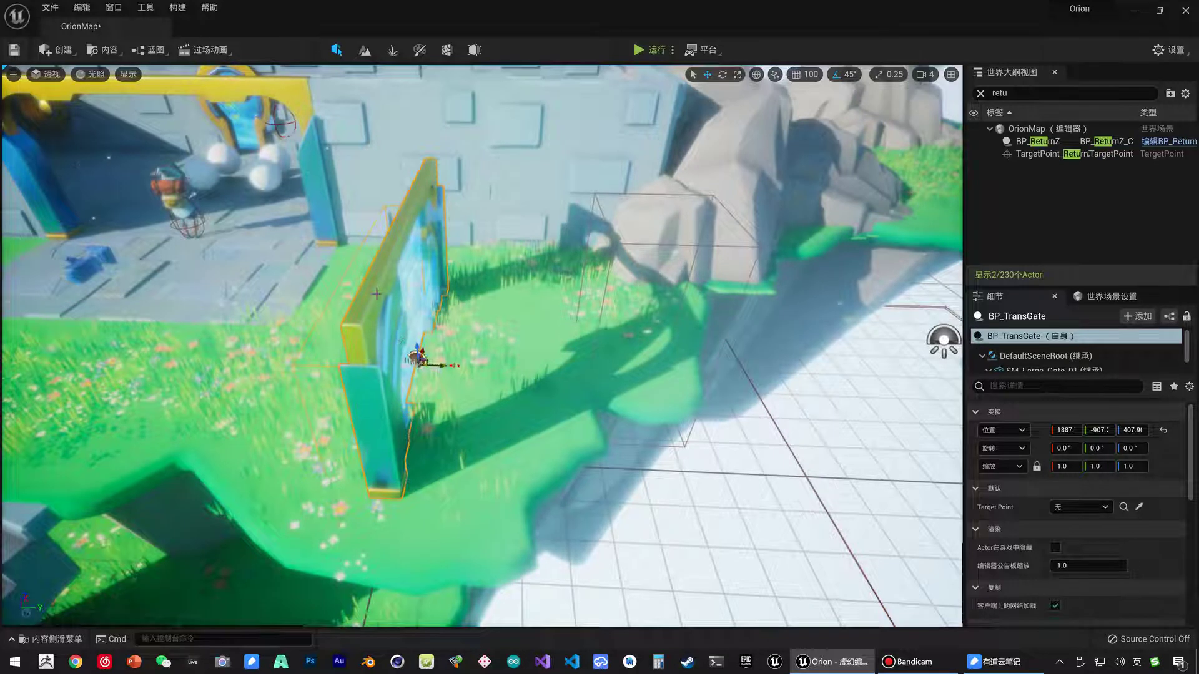
{"action": "key", "text": "ctrl+b"}
{"action": "double_click", "coordinate": [814, 517]}
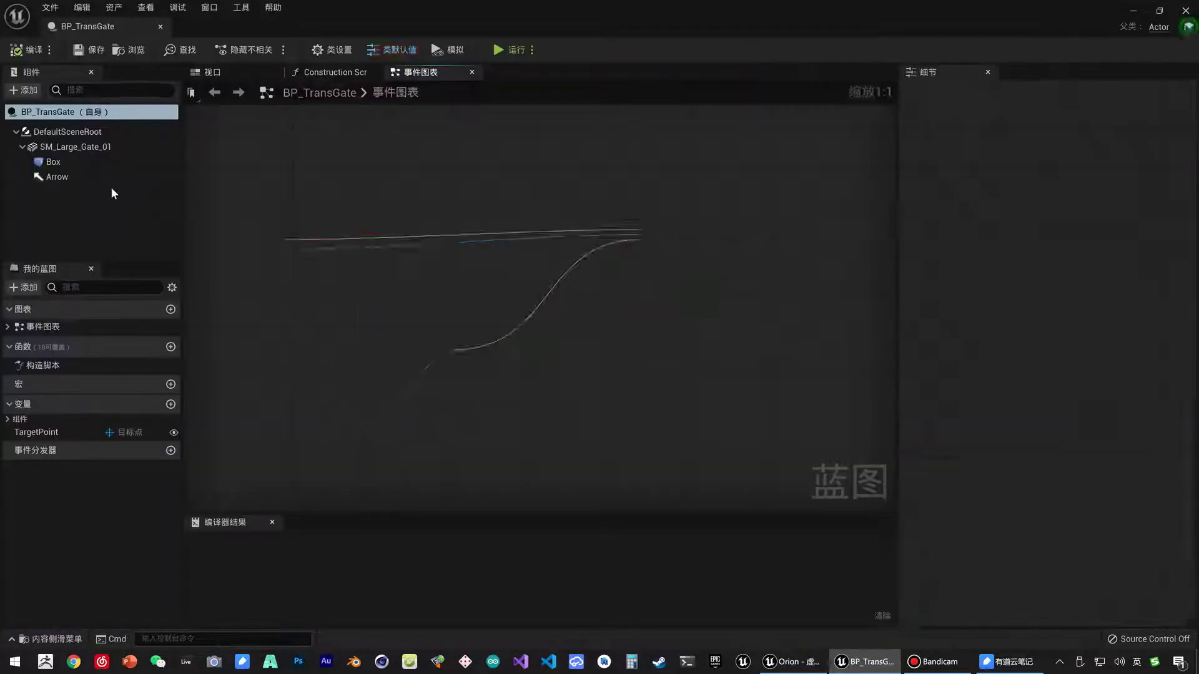
Step: In the Blueprint viewport, raise the Arrow component up to the portal's centre
{"action": "left_click", "coordinate": [111, 181]}
{"action": "left_click", "coordinate": [243, 72]}
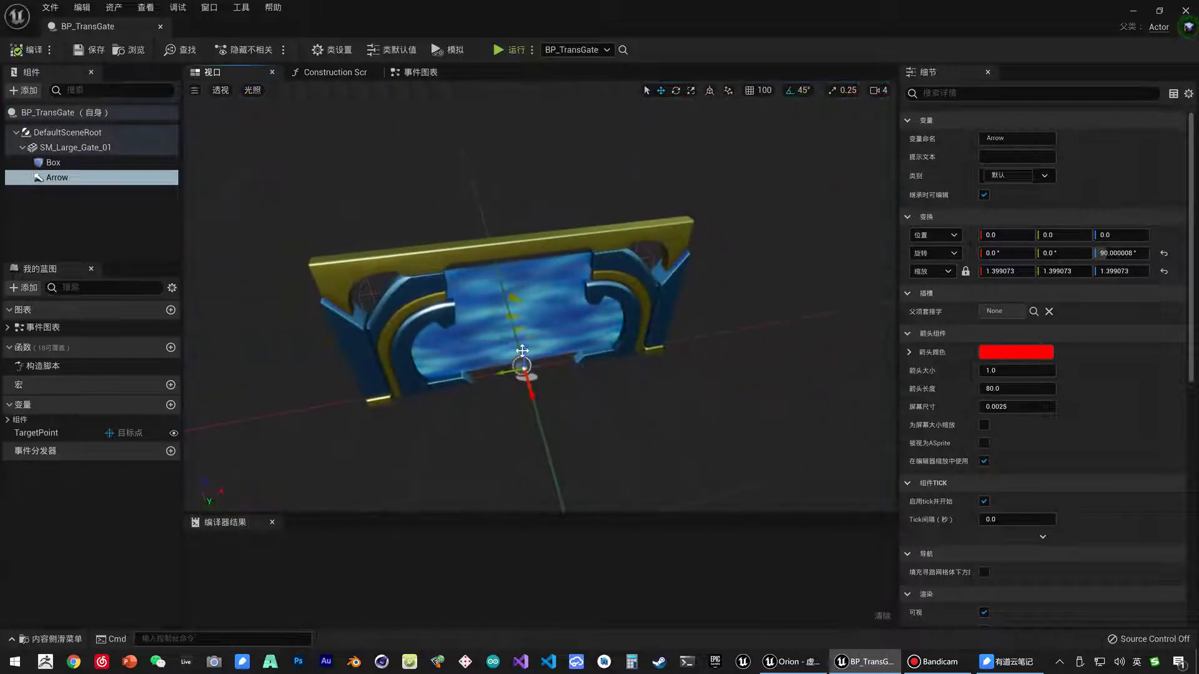
{"action": "left_click_drag", "start_coordinate": [521, 359], "coordinate": [508, 289]}
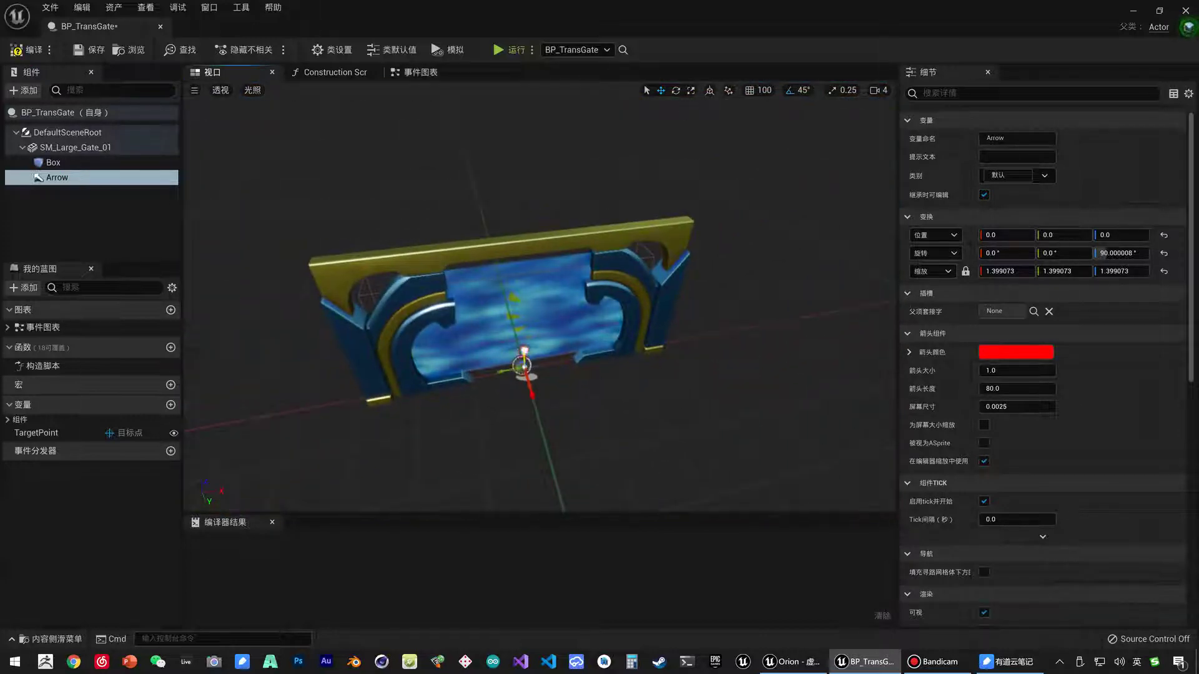
Step: Back in the level, rotate the placed gate to 180 degrees around Z
{"action": "left_click", "coordinate": [160, 27]}
{"action": "right_click_drag", "start_coordinate": [564, 282], "coordinate": [549, 287]}
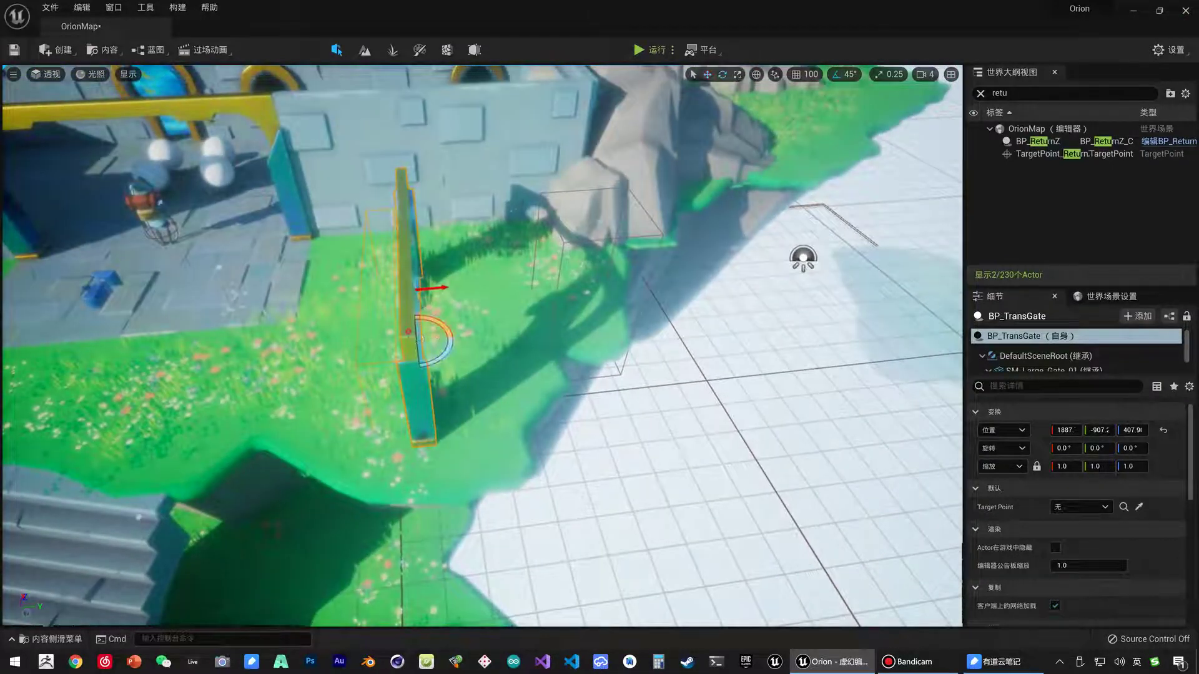
{"action": "left_click_drag", "start_coordinate": [437, 340], "coordinate": [580, 312]}
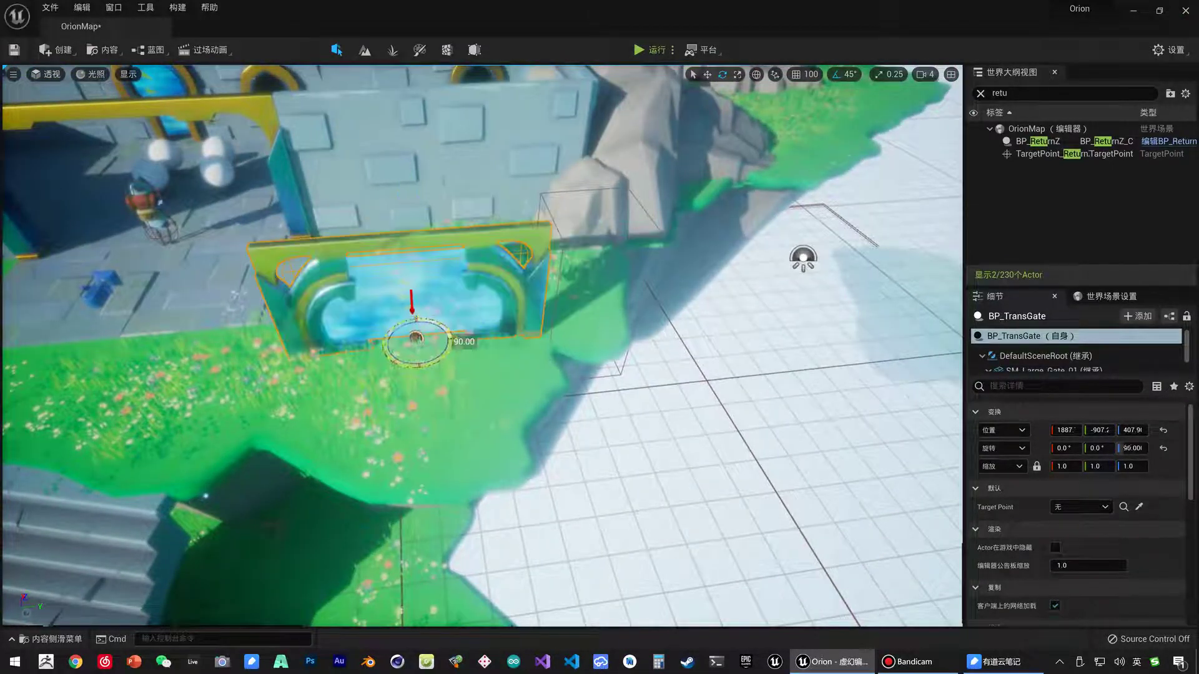
{"action": "mouse_move", "coordinate": [580, 313]}
{"action": "right_mouse_down"}
{"action": "mouse_move", "coordinate": [600, 299]}
{"action": "mouse_move", "coordinate": [642, 308]}
{"action": "right_mouse_up"}
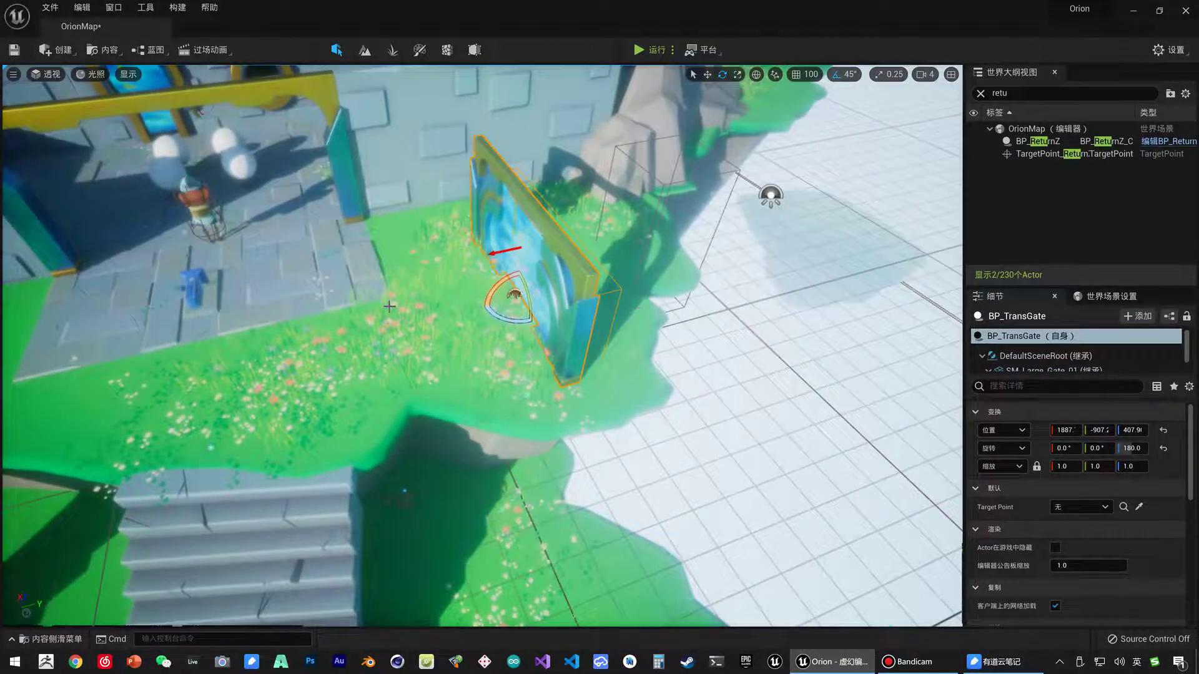
{"action": "right_click_drag", "start_coordinate": [388, 304], "coordinate": [336, 461]}
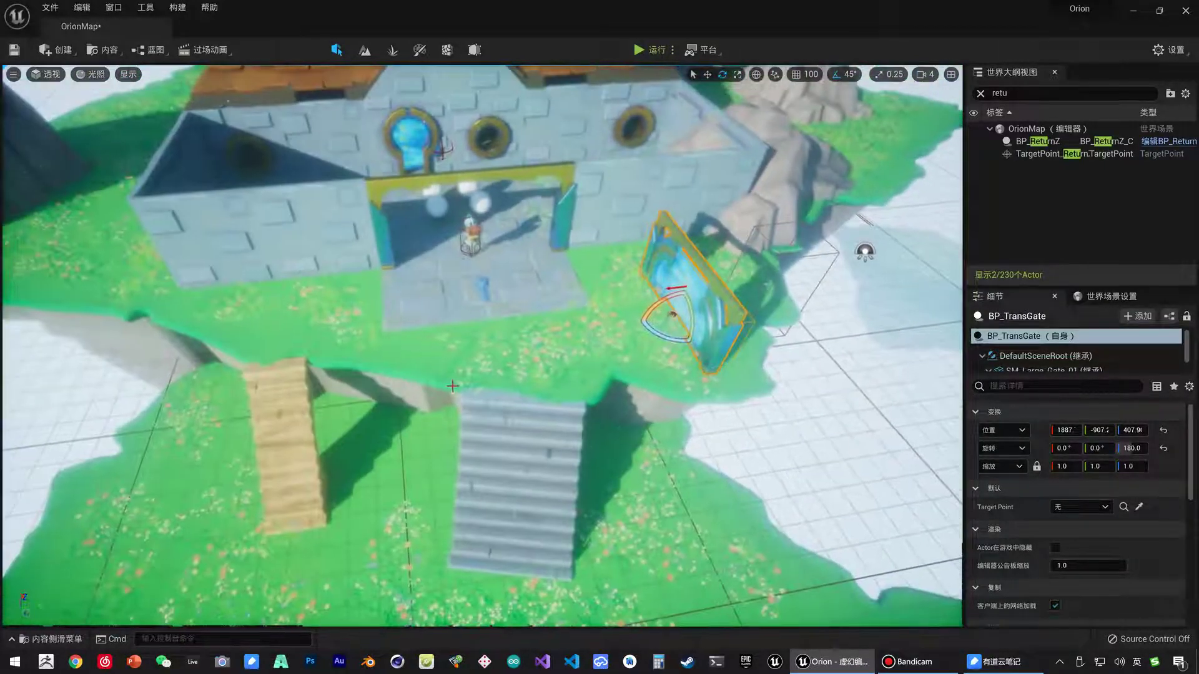
{"action": "right_click_drag", "start_coordinate": [446, 421], "coordinate": [335, 528]}
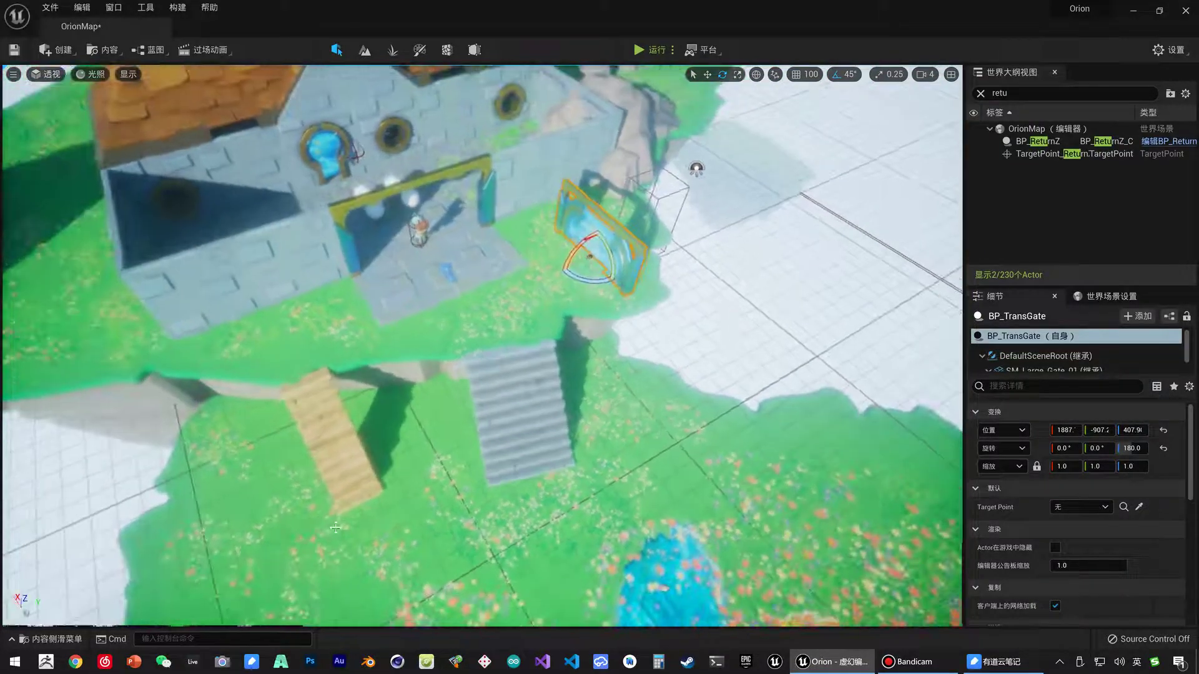
{"action": "mouse_move", "coordinate": [474, 374]}
{"action": "right_mouse_down"}
{"action": "mouse_move", "coordinate": [474, 187]}
{"action": "mouse_move", "coordinate": [518, 349]}
{"action": "mouse_move", "coordinate": [471, 349]}
{"action": "right_mouse_up"}
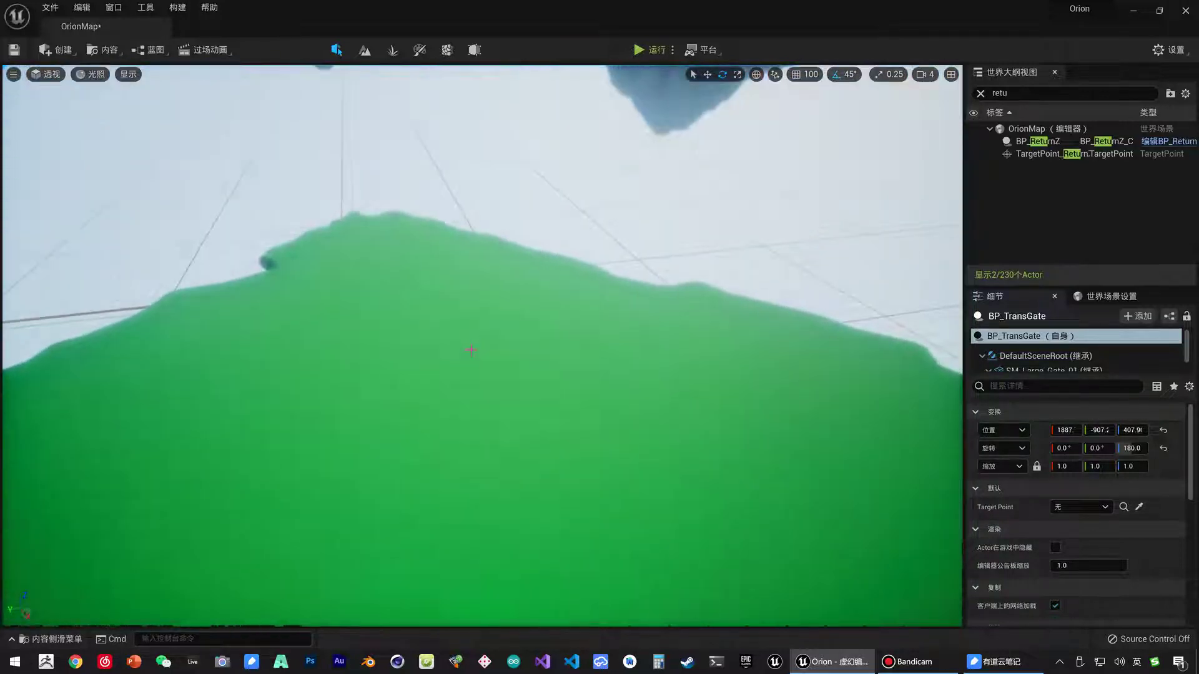
Step: Drag a Target Point from the Create menu onto the green island
{"action": "key", "text": "ctrl+space"}
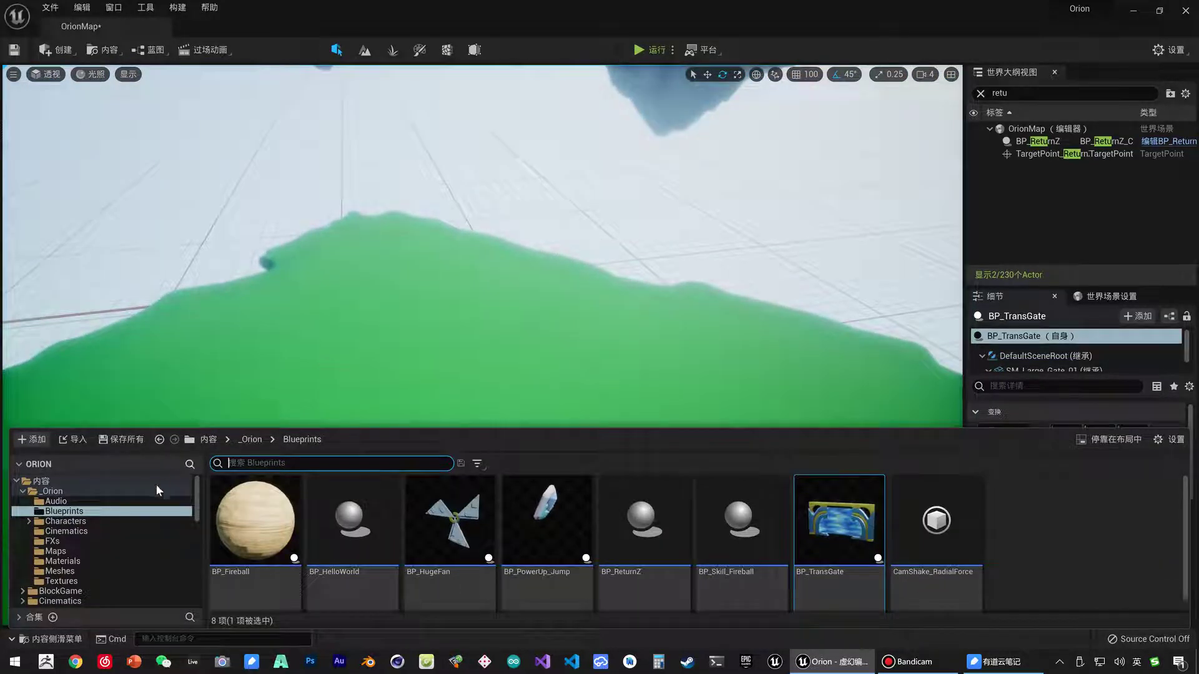
{"action": "left_click", "coordinate": [57, 50]}
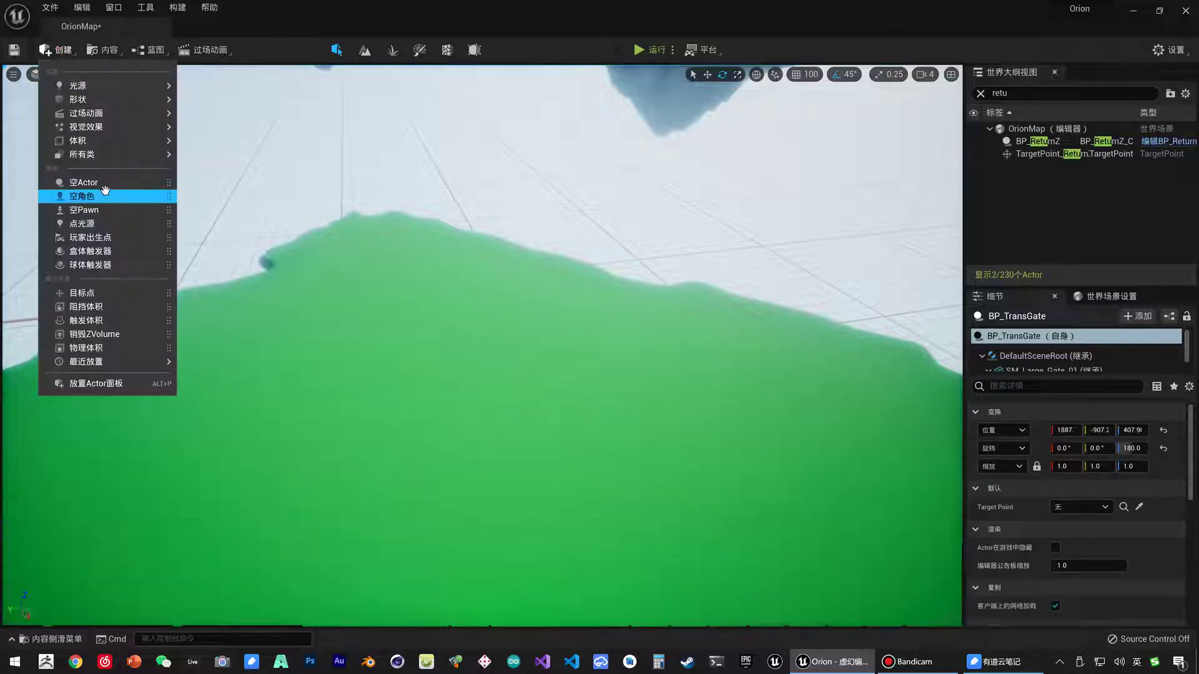
{"action": "left_click_drag", "start_coordinate": [114, 293], "coordinate": [379, 358]}
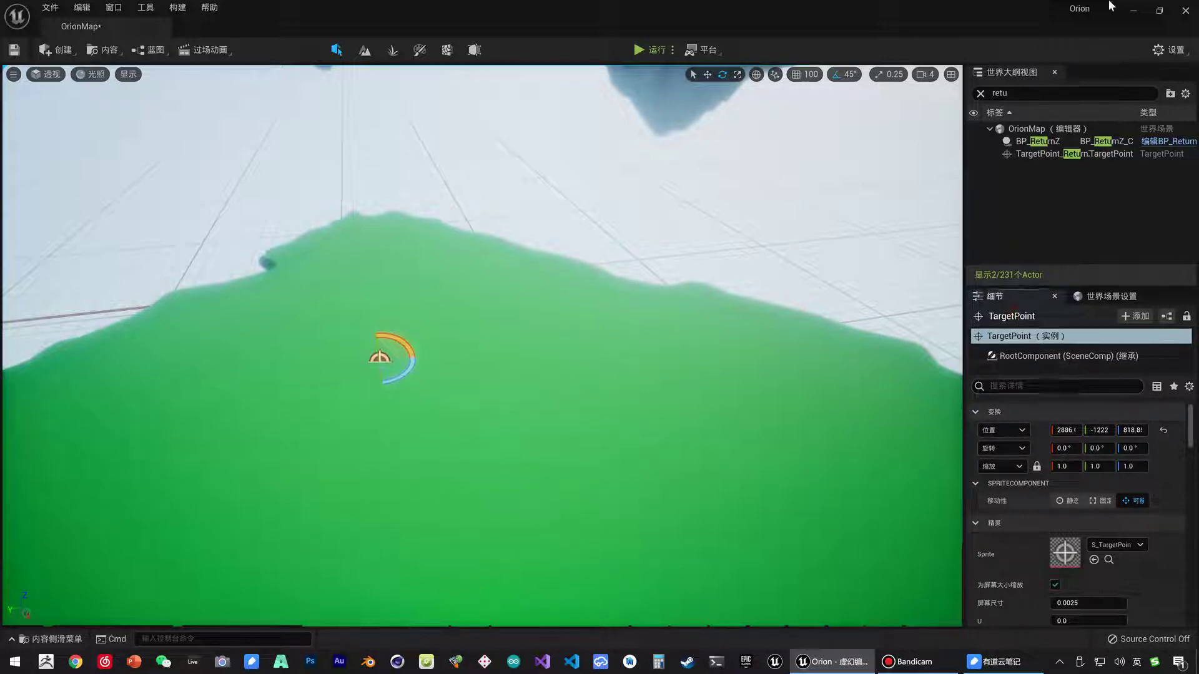
Step: Clear the Outliner filter and rename the new target point TargetPoint_IslandB
{"action": "left_click", "coordinate": [980, 93]}
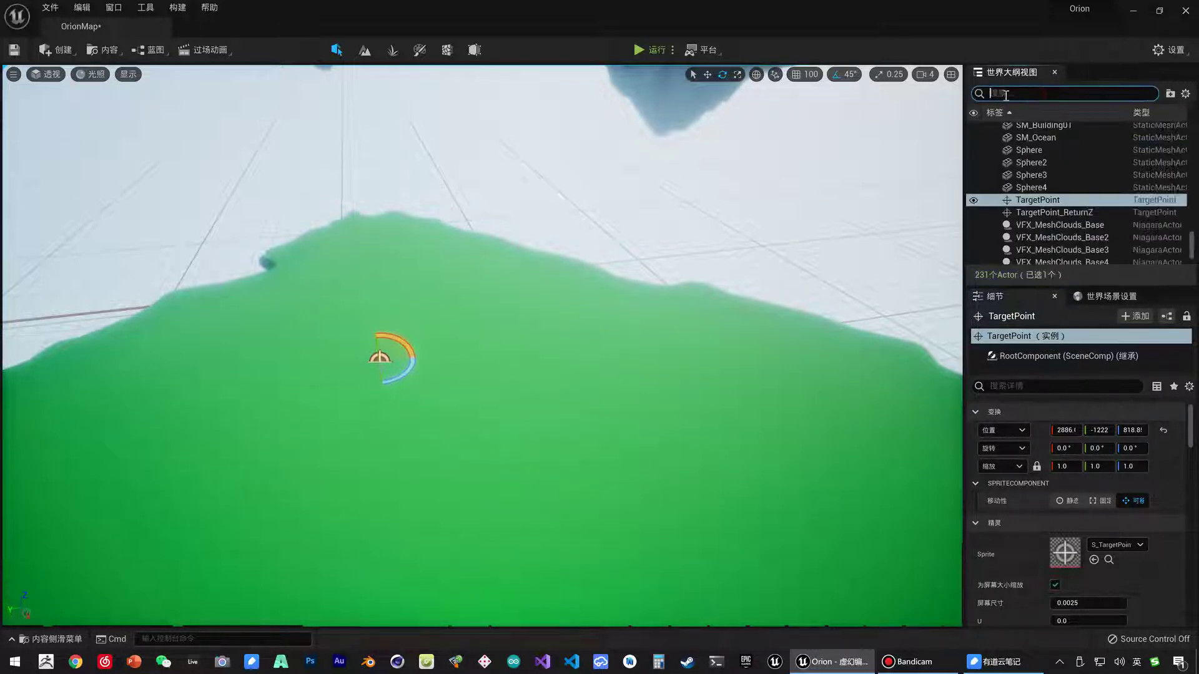
{"action": "left_click", "coordinate": [1067, 212]}
{"action": "left_click", "coordinate": [1070, 199]}
{"action": "left_click", "coordinate": [1073, 198]}
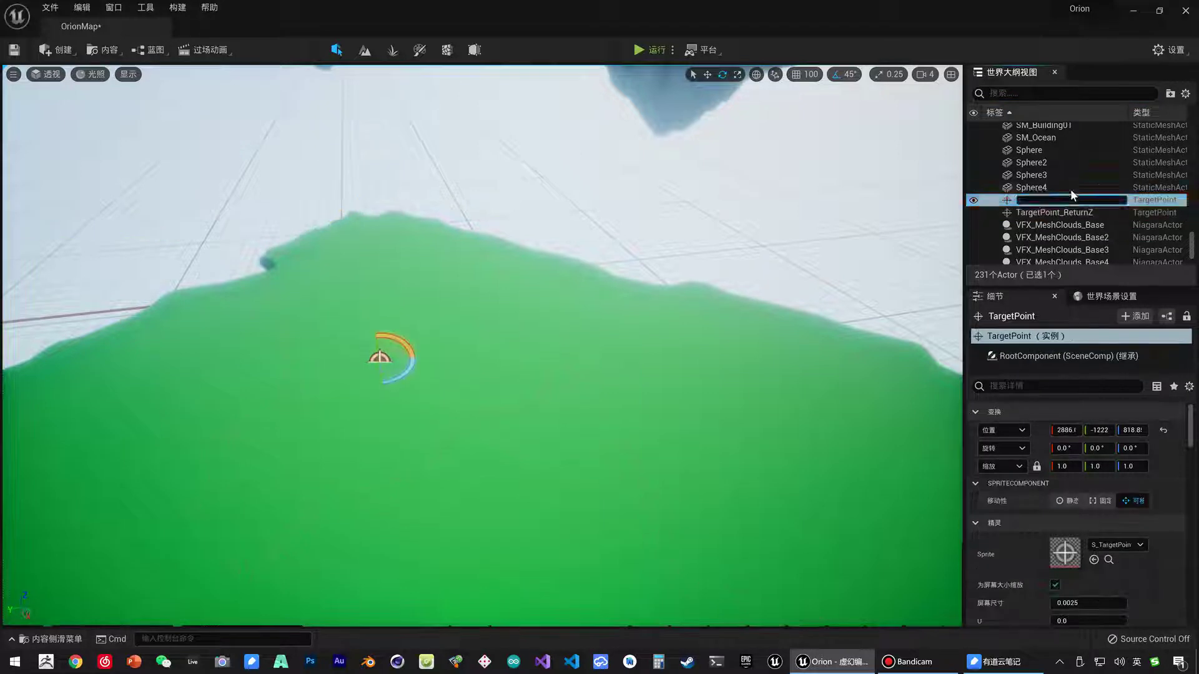
{"action": "type", "text": "TargetPoint_IslandB"}
{"action": "left_click", "coordinate": [1090, 202]}
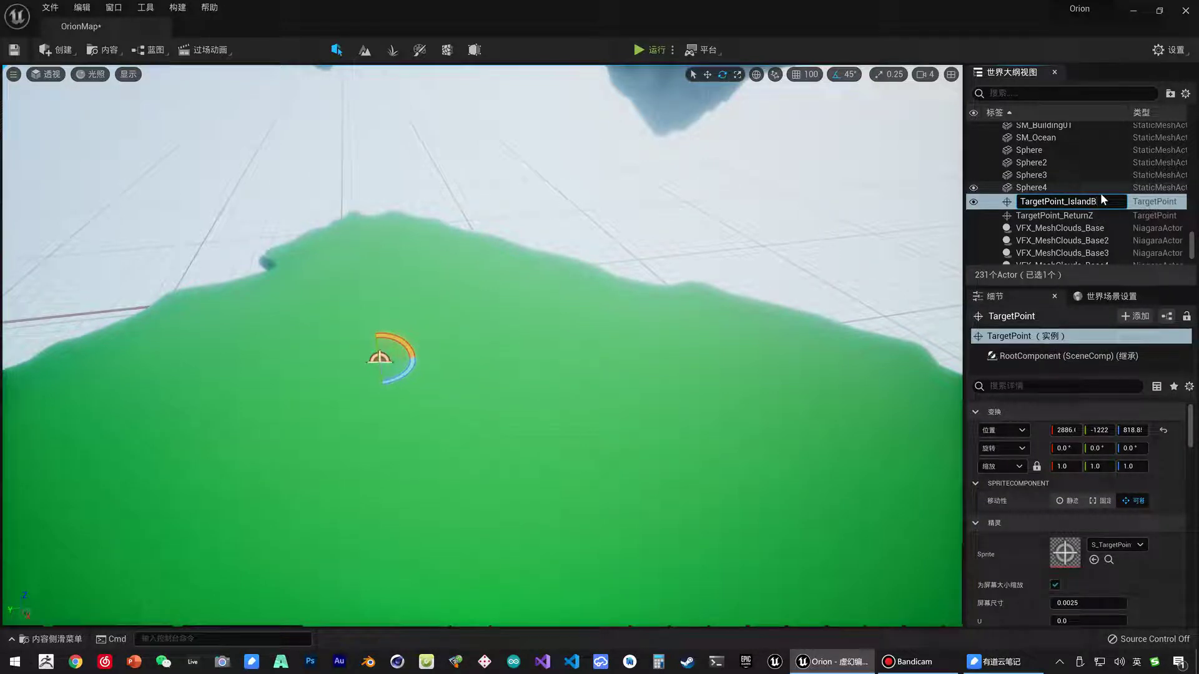
{"action": "key", "text": "Return"}
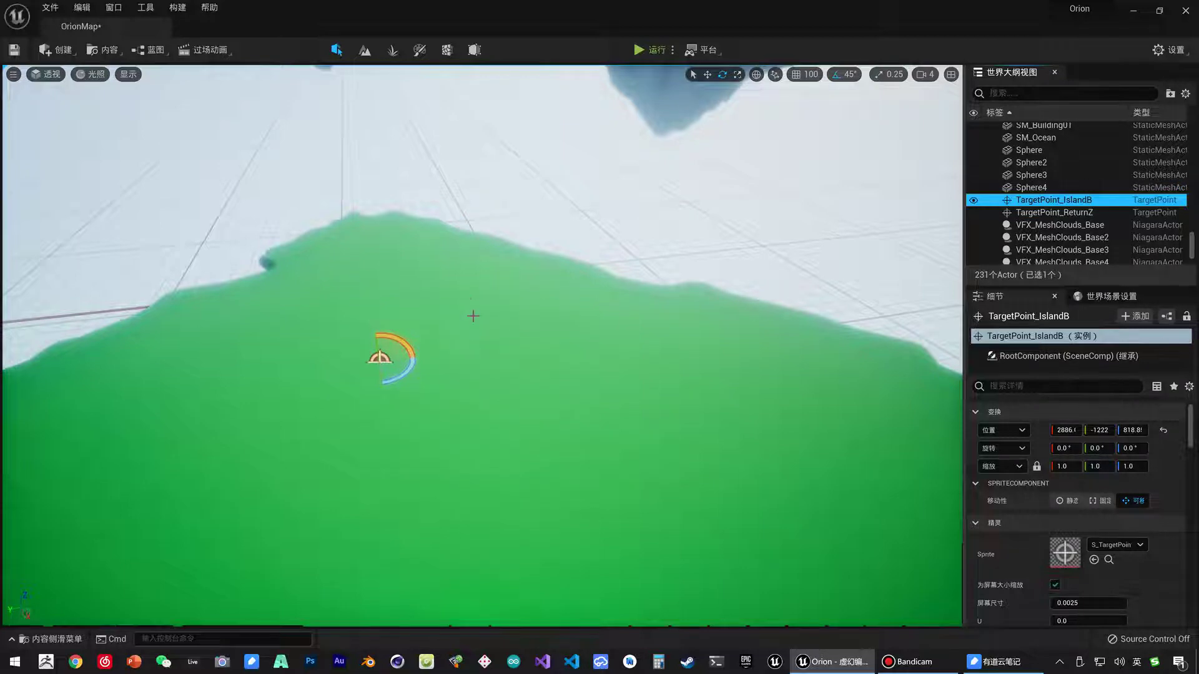
Step: Drag a second BP_TransGate (BP_TransGate2) from the Content Drawer onto the green island
{"action": "right_click_drag", "start_coordinate": [473, 316], "coordinate": [475, 318]}
{"action": "key", "text": "ctrl+space"}
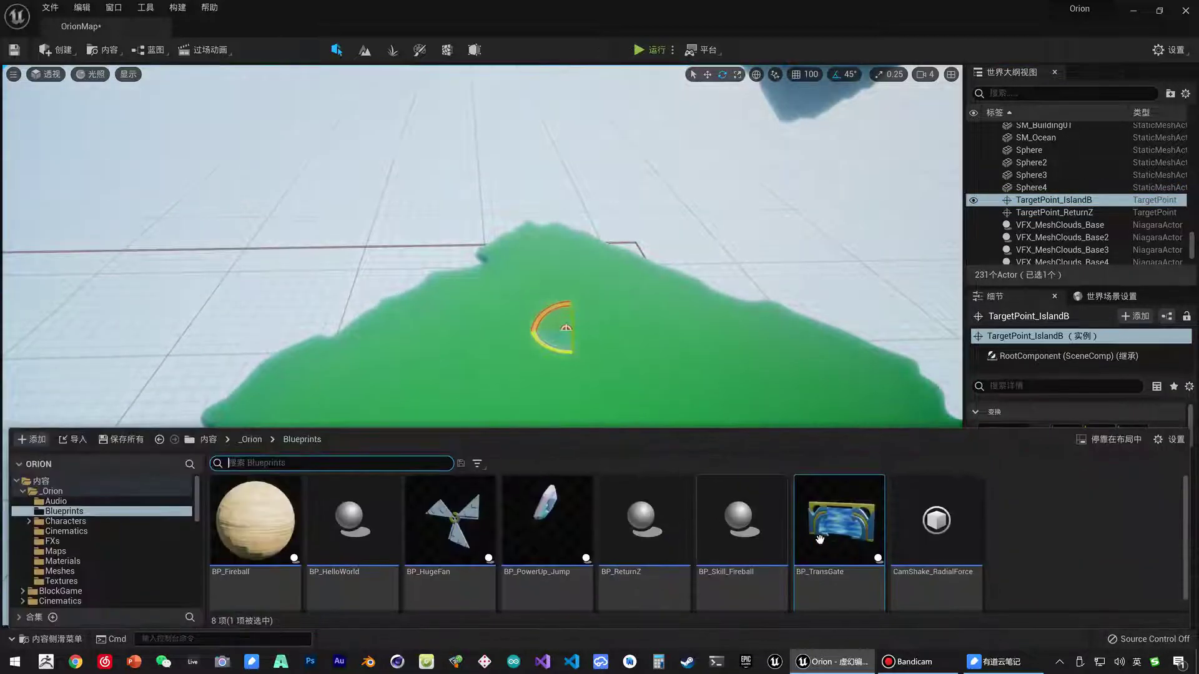
{"action": "mouse_move", "coordinate": [819, 538]}
{"action": "left_mouse_down"}
{"action": "mouse_move", "coordinate": [695, 395]}
{"action": "mouse_move", "coordinate": [718, 396]}
{"action": "left_mouse_up"}
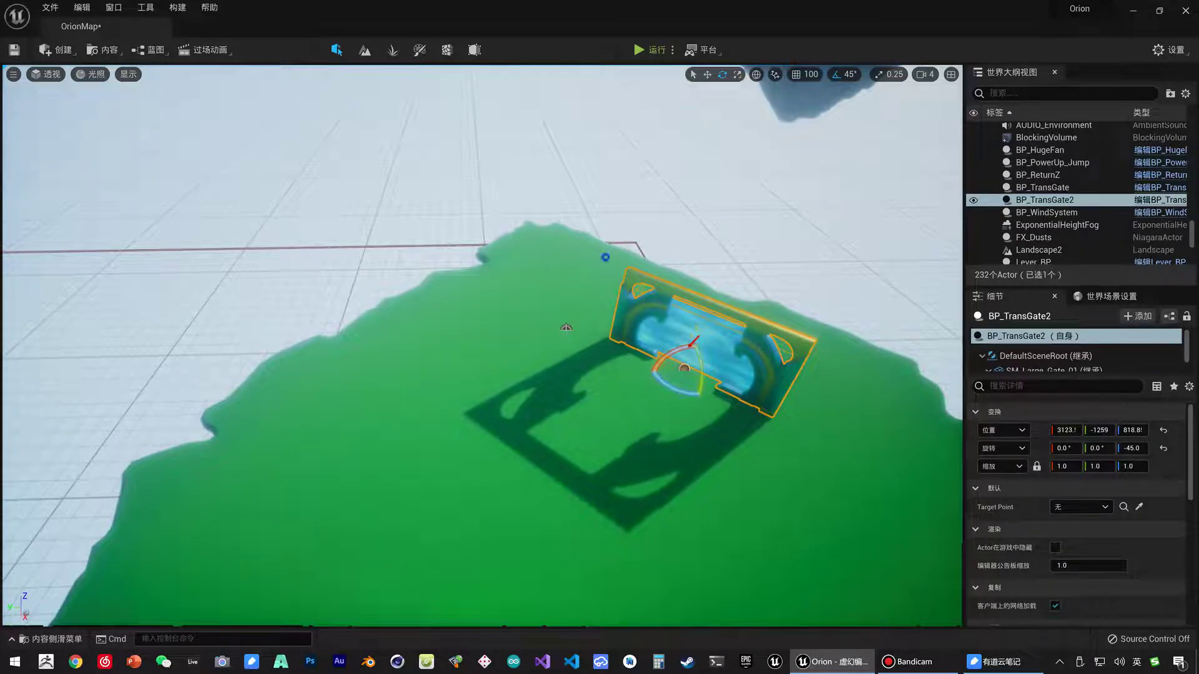
{"action": "right_click_drag", "start_coordinate": [481, 343], "coordinate": [481, 344]}
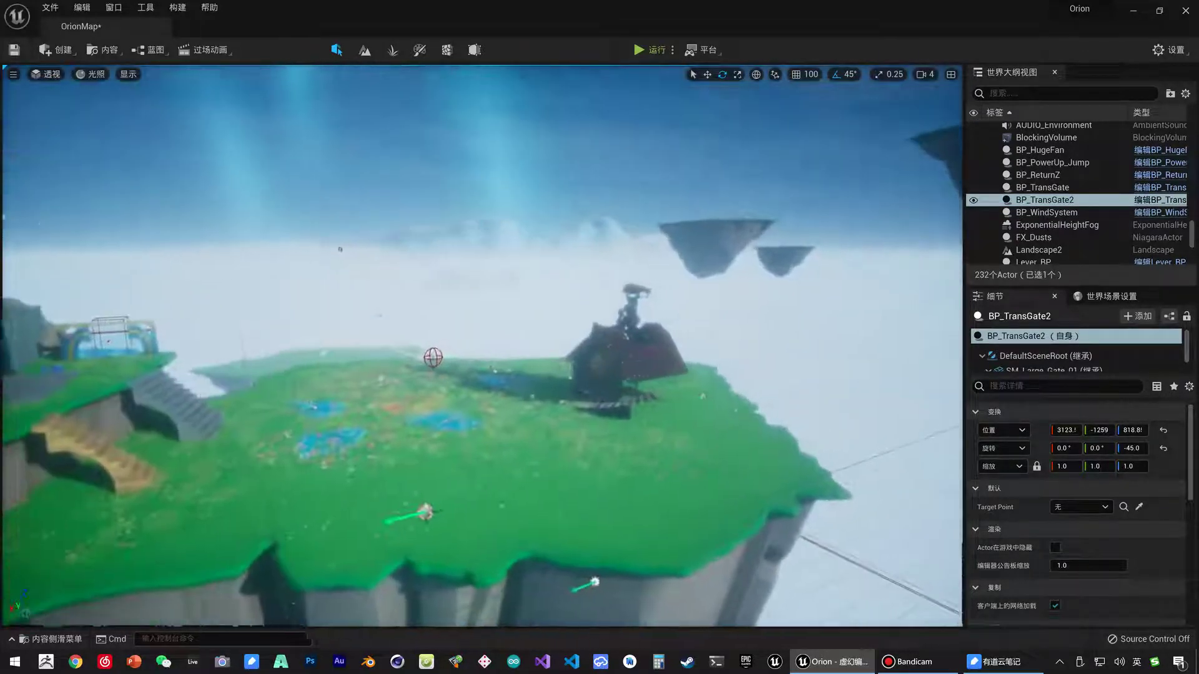
{"action": "right_click_drag", "start_coordinate": [598, 258], "coordinate": [598, 257]}
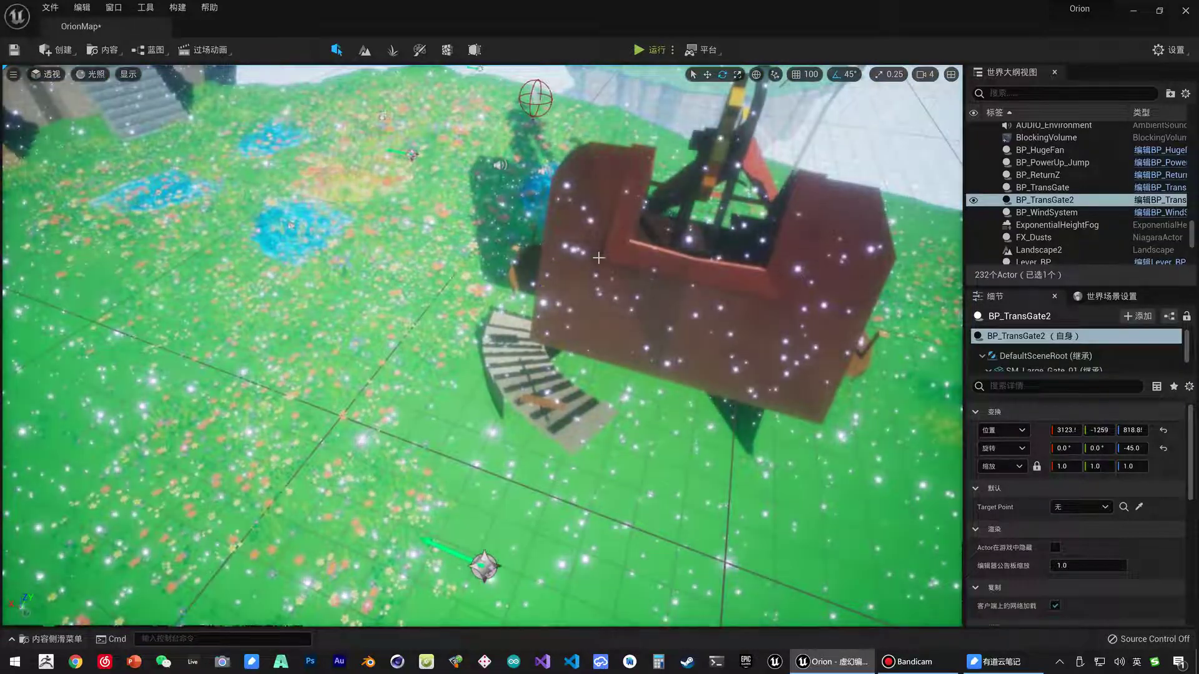
{"action": "key", "text": "ctrl+space"}
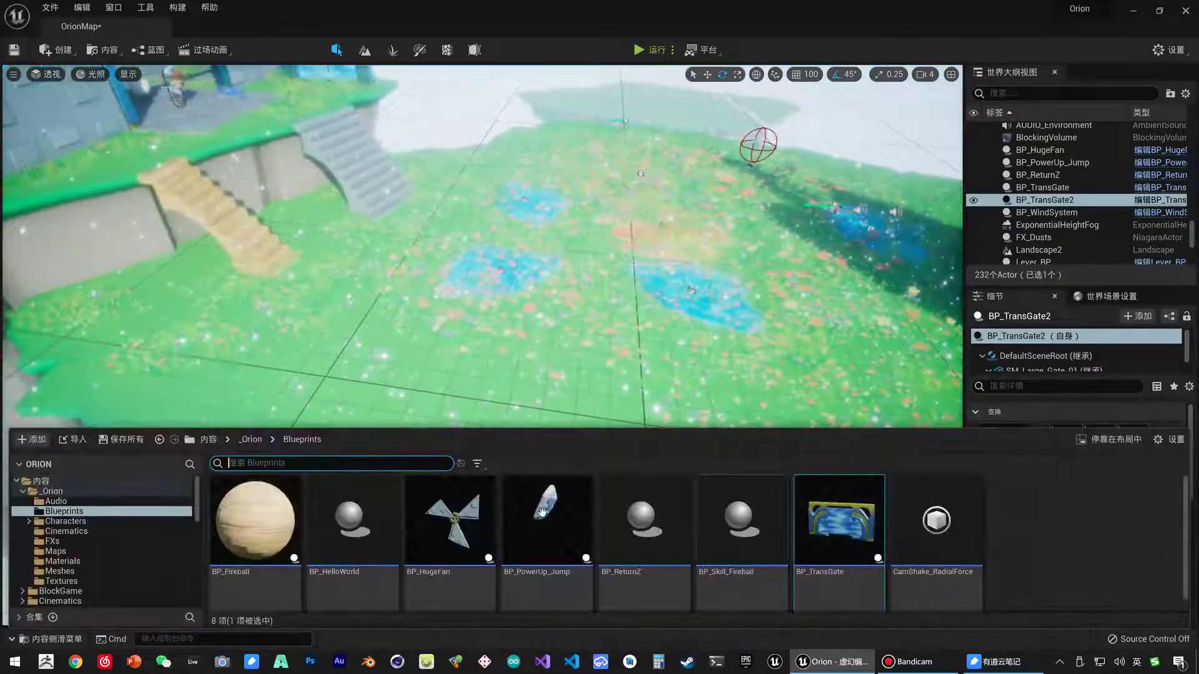
{"action": "left_click", "coordinate": [97, 52]}
Step: Place a Target Point on the meadow and rename it TargetPoint_IslandA
{"action": "left_click", "coordinate": [59, 50]}
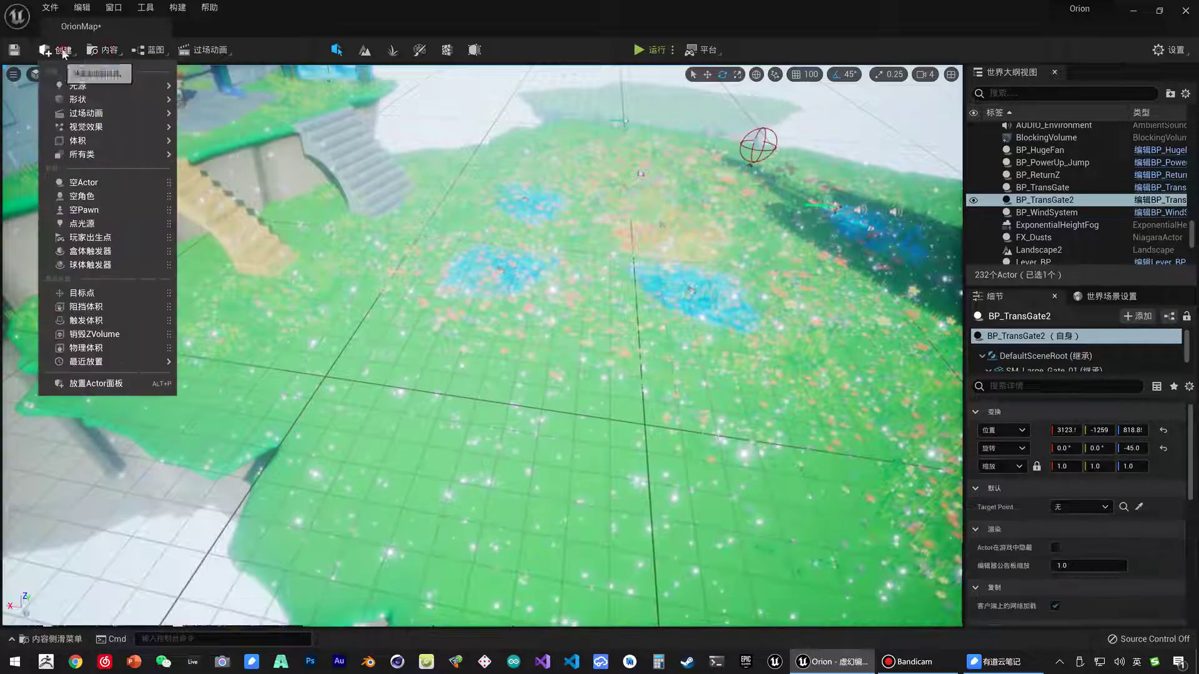
{"action": "left_click_drag", "start_coordinate": [168, 292], "coordinate": [319, 393]}
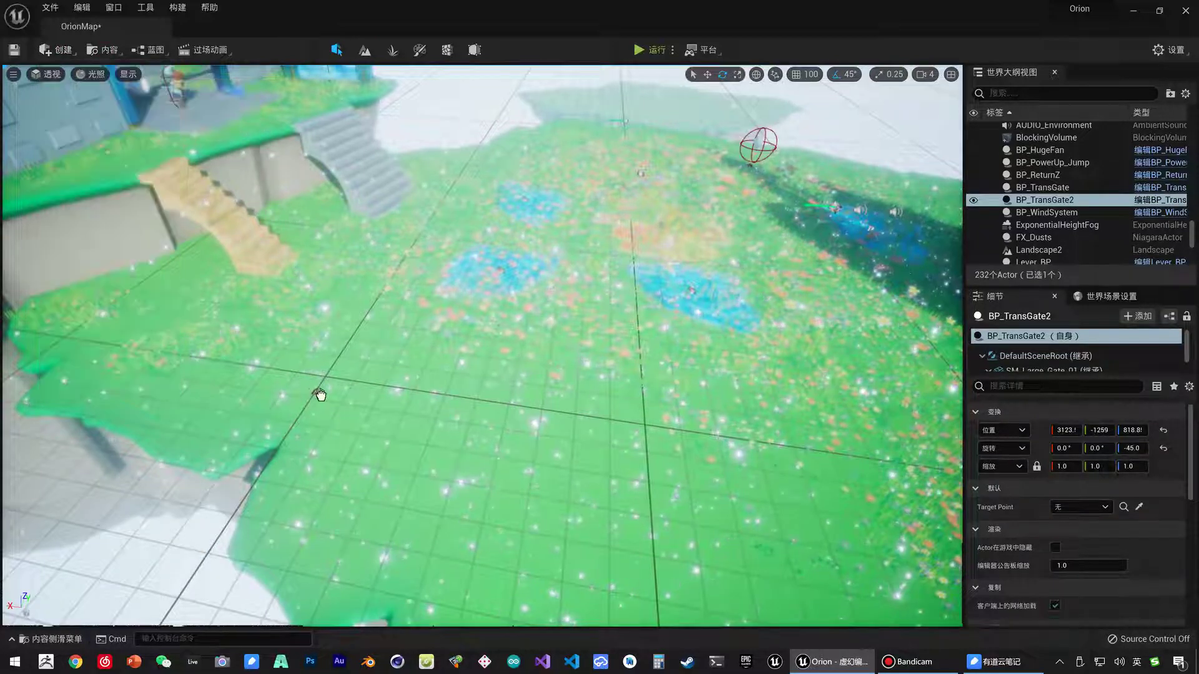
{"action": "left_click", "coordinate": [1053, 202]}
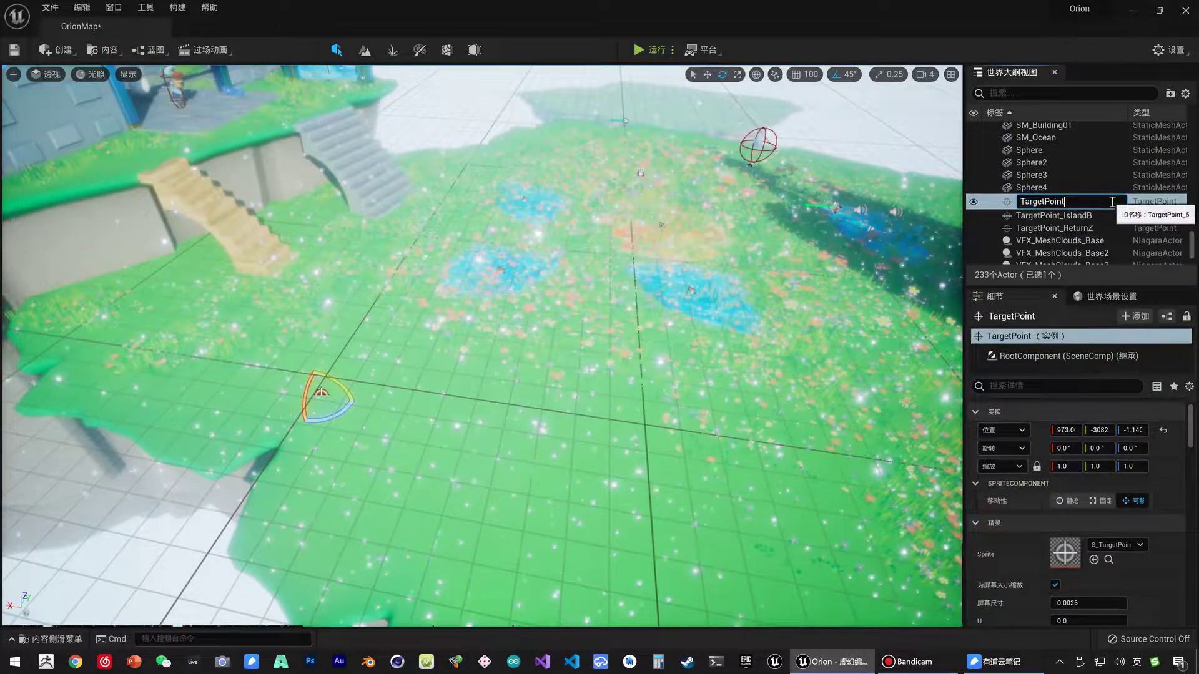
{"action": "type", "text": "_Island"}
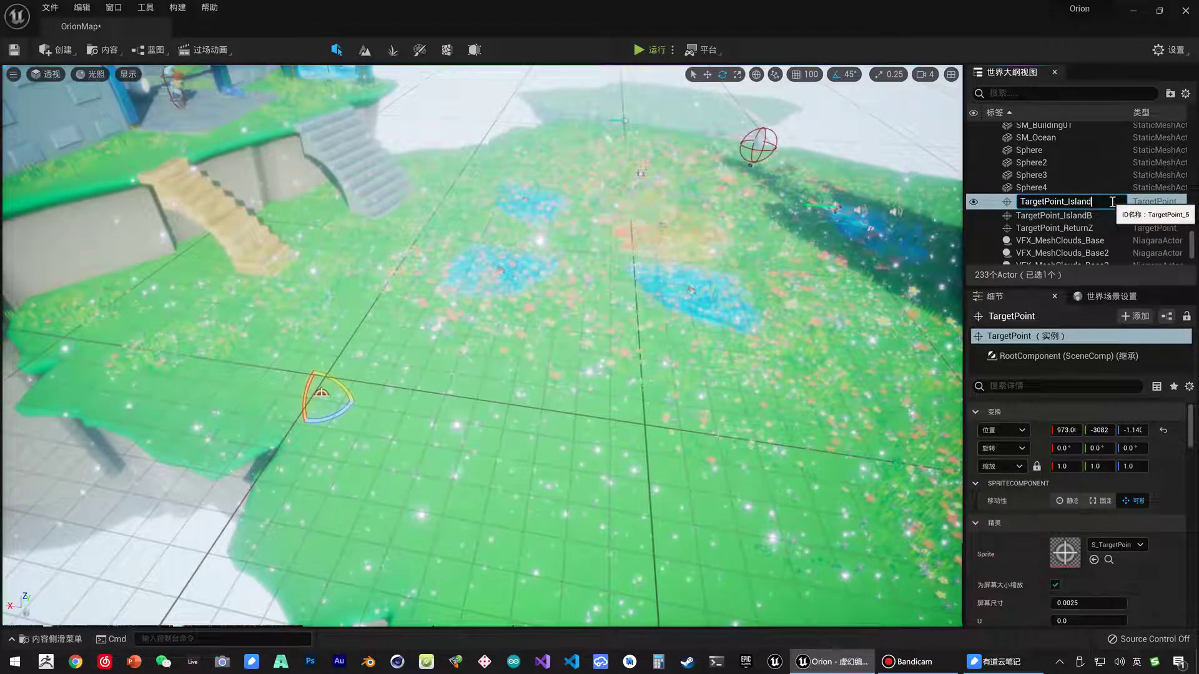
{"action": "type", "text": "A"}
{"action": "key", "text": "Return"}
Step: Set the Target Point of BP_TransGate and BP_TransGate2 to island target points in Details
{"action": "double_click", "coordinate": [1061, 200]}
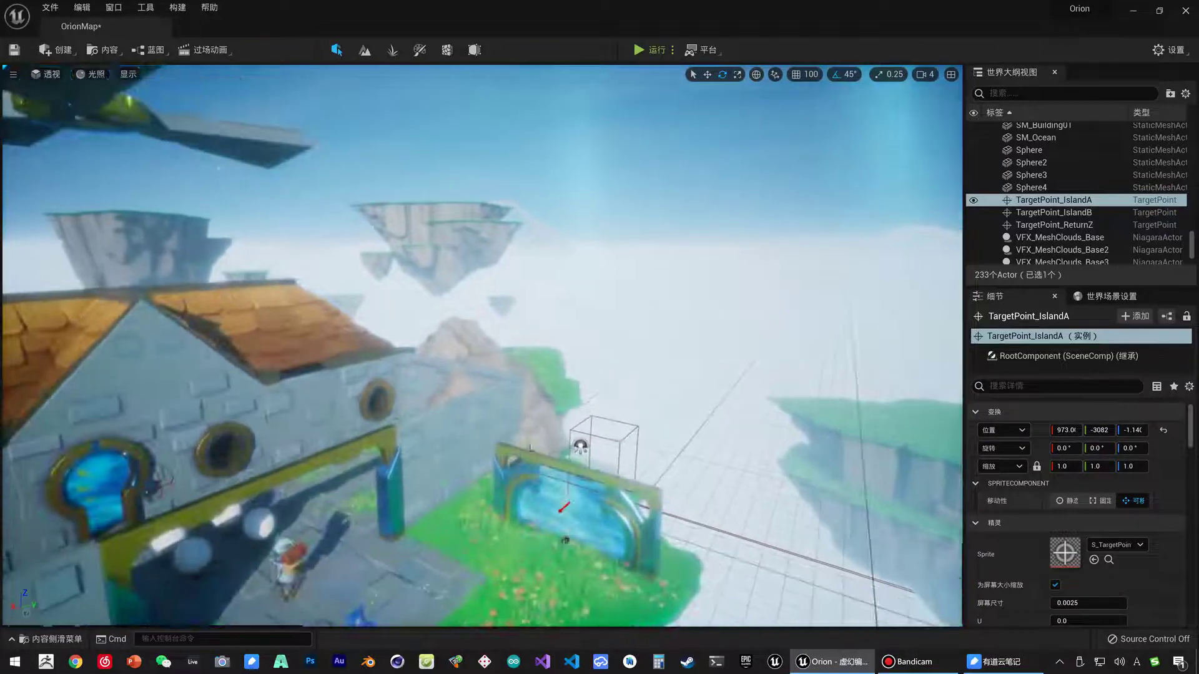
{"action": "left_click", "coordinate": [580, 512]}
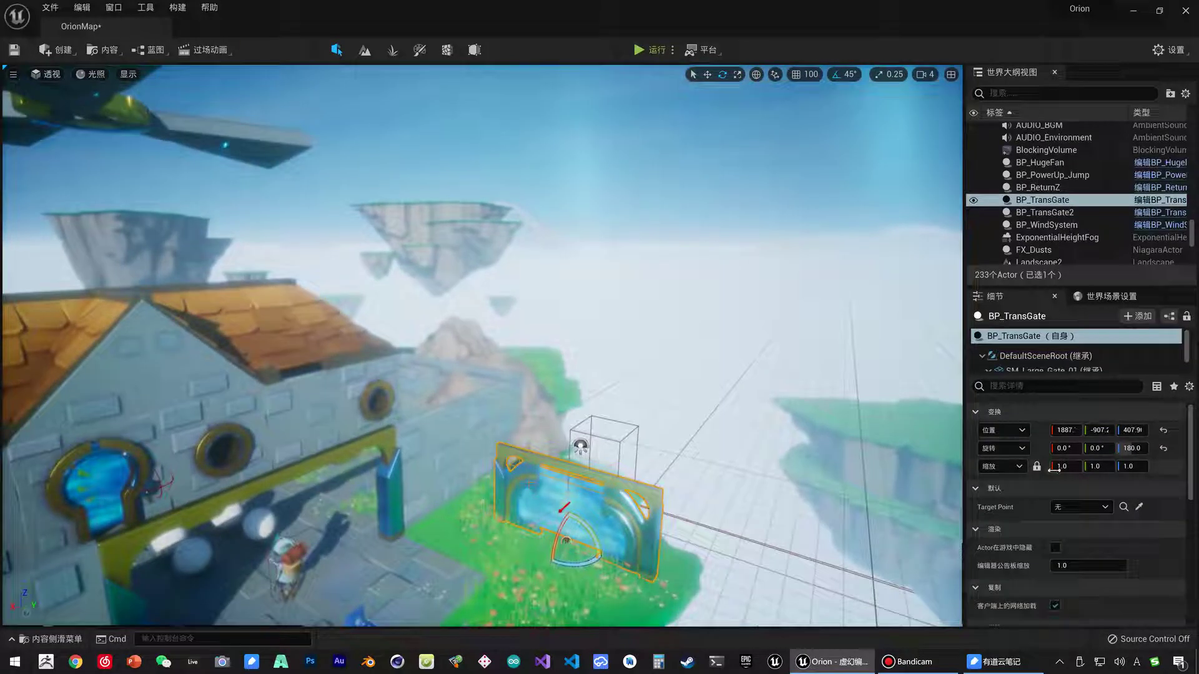
{"action": "left_click", "coordinate": [1079, 507]}
{"action": "left_click", "coordinate": [1095, 374]}
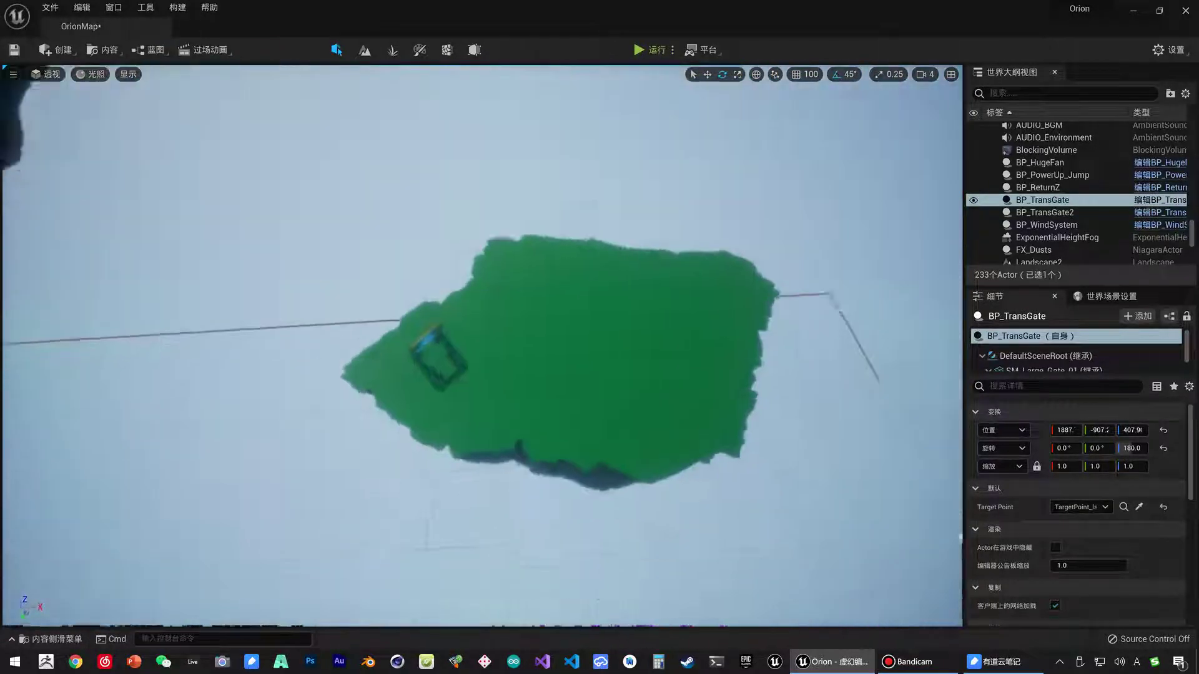
{"action": "double_click", "coordinate": [1045, 212]}
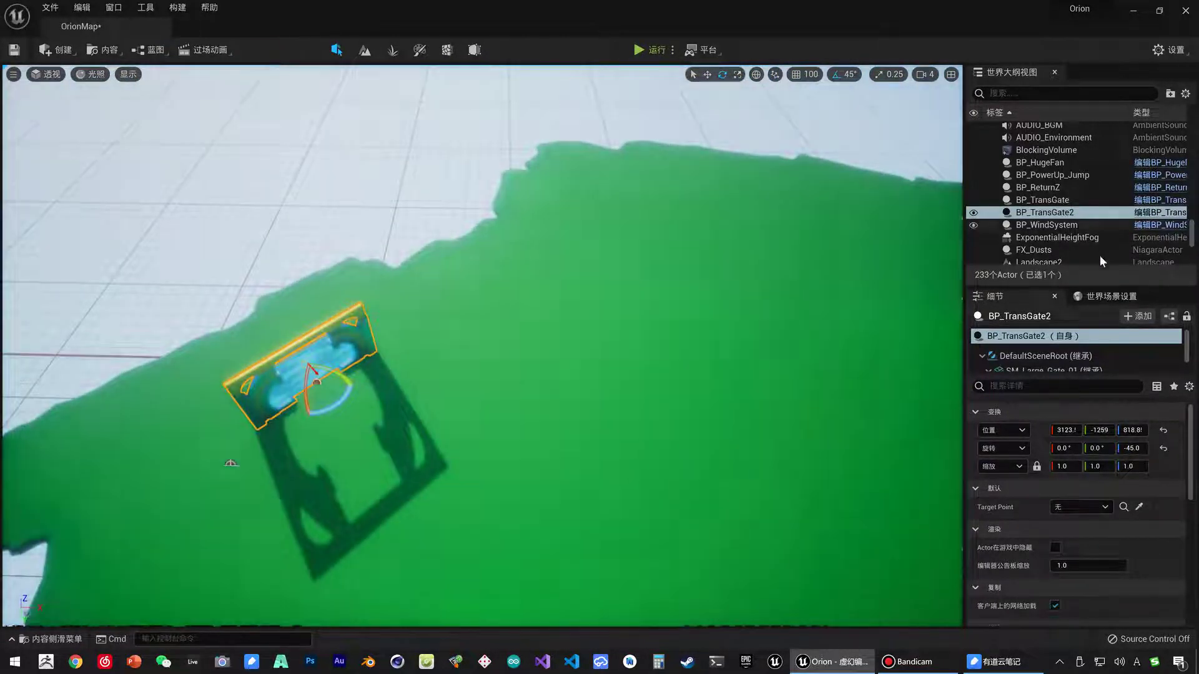
{"action": "left_click", "coordinate": [1080, 507]}
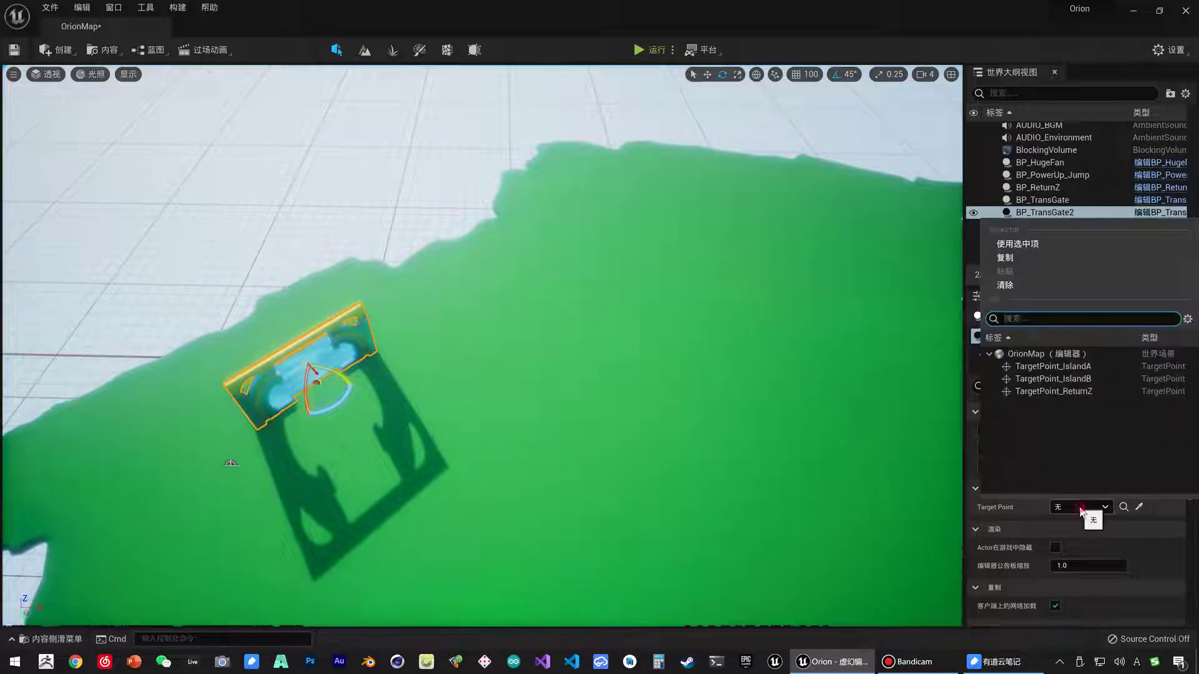
{"action": "left_click", "coordinate": [1094, 368]}
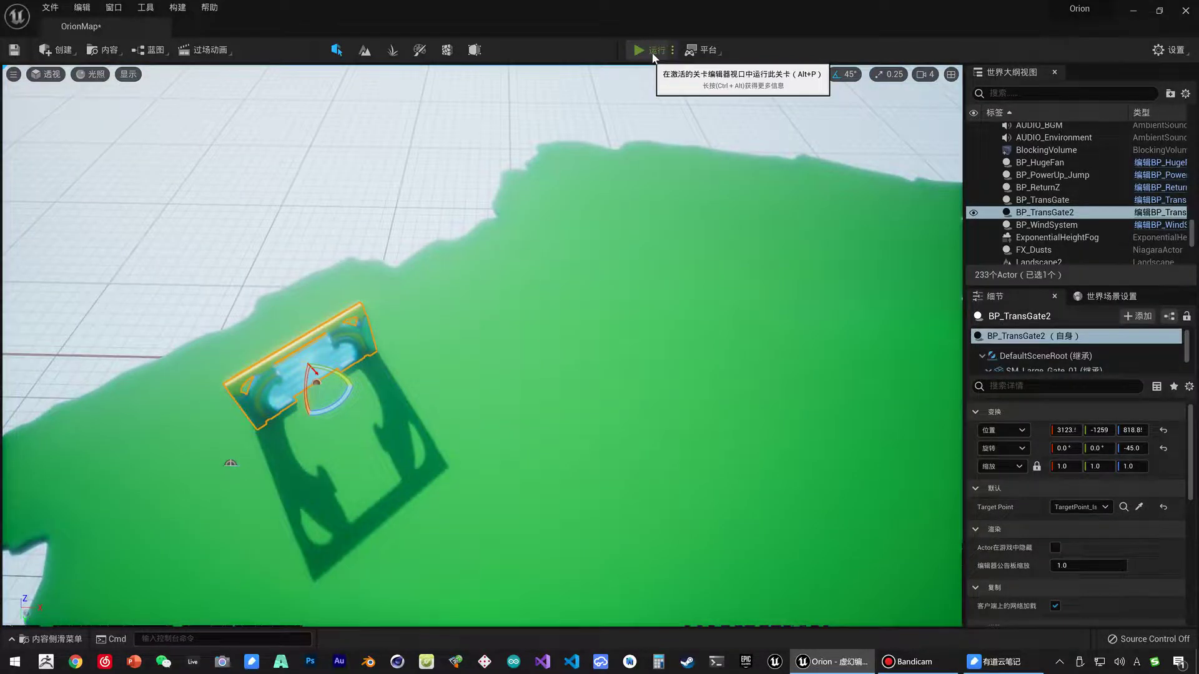
{"action": "key", "text": "alt+p"}
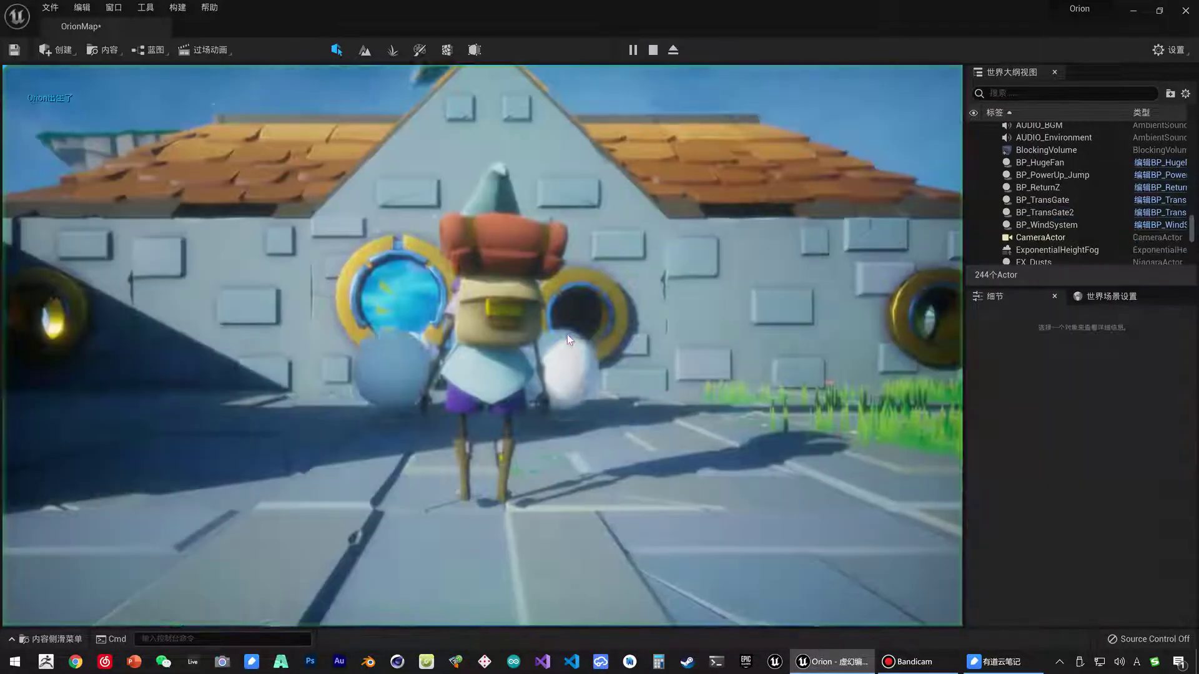
{"action": "key", "text": "w"}
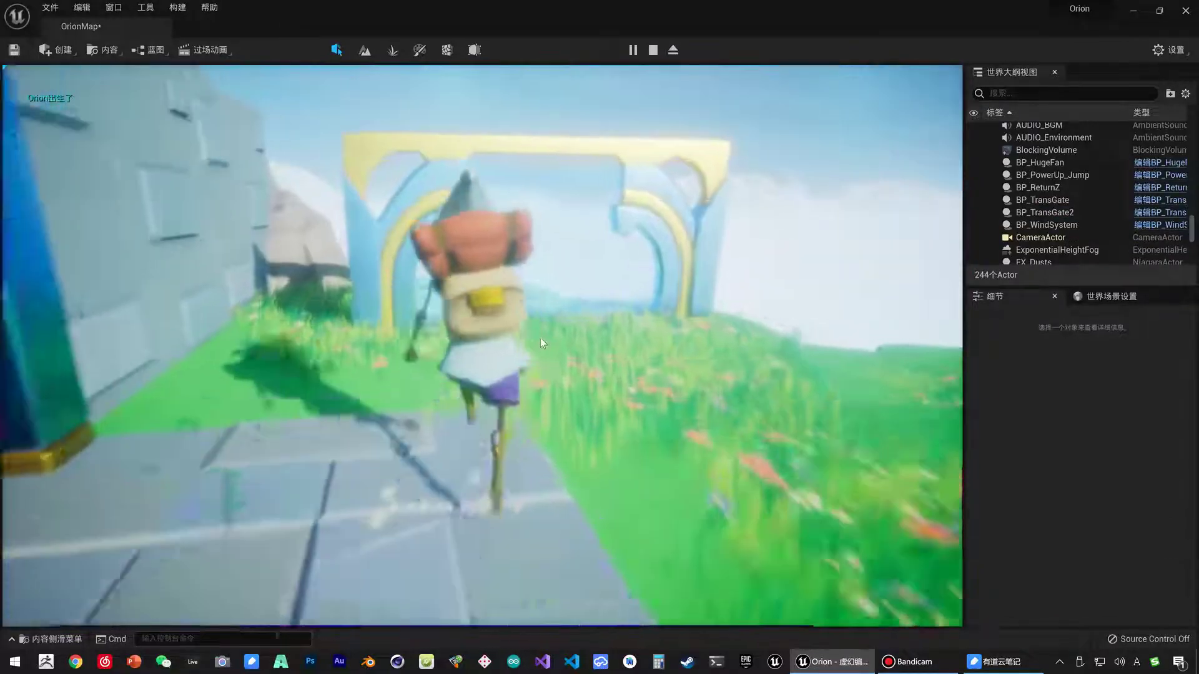
{"action": "key", "text": "a"}
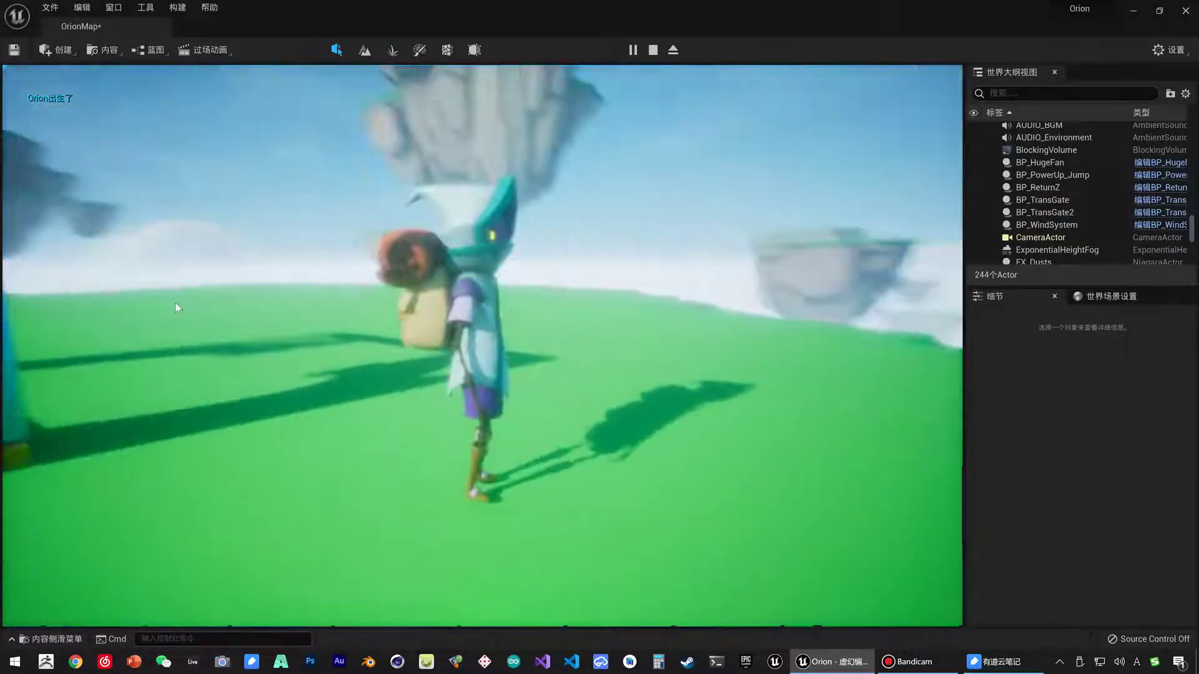
{"action": "key", "text": "w"}
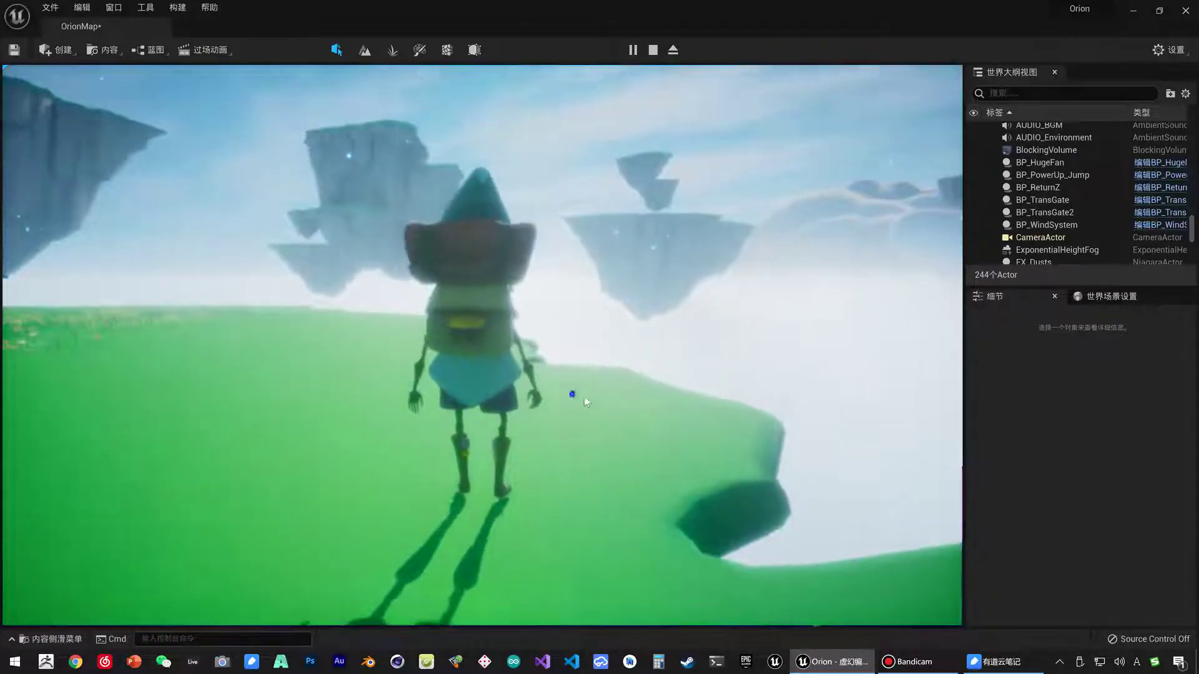
{"action": "key", "text": "s"}
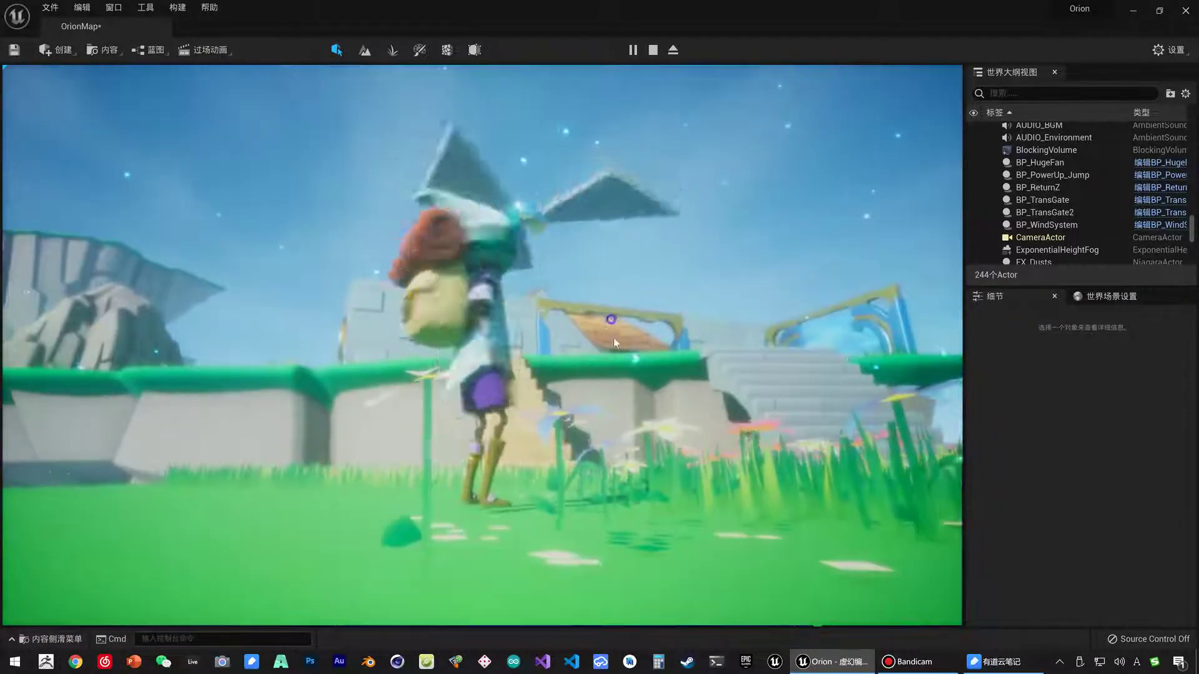
{"action": "key", "text": "w"}
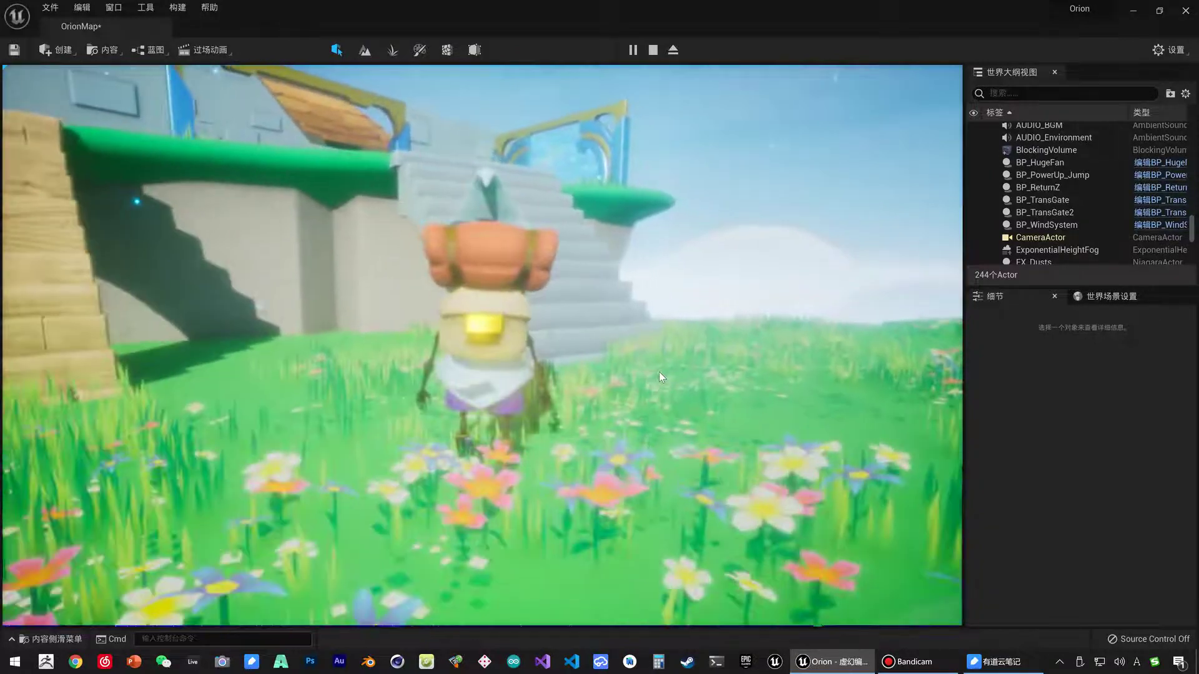
{"action": "key", "text": "Escape"}
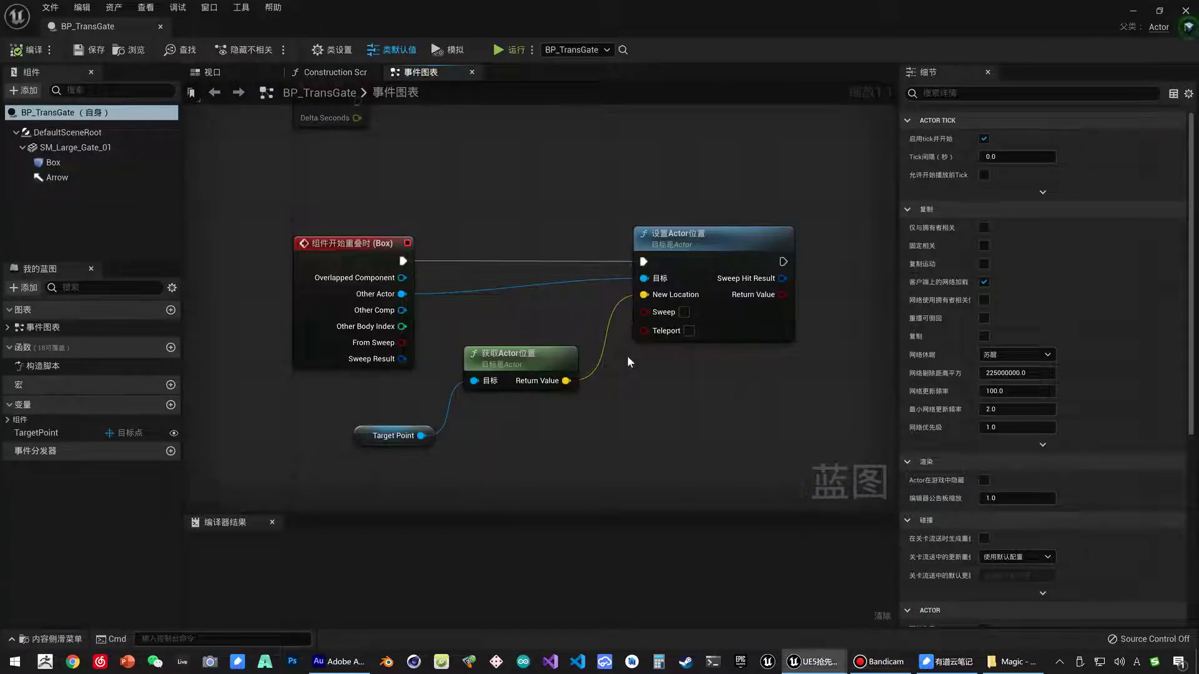
Step: Insert a Play Sound 2D node after the overlap event with Sound set to SFX_Whoosh_01
{"action": "right_click_drag", "start_coordinate": [733, 403], "coordinate": [612, 391]}
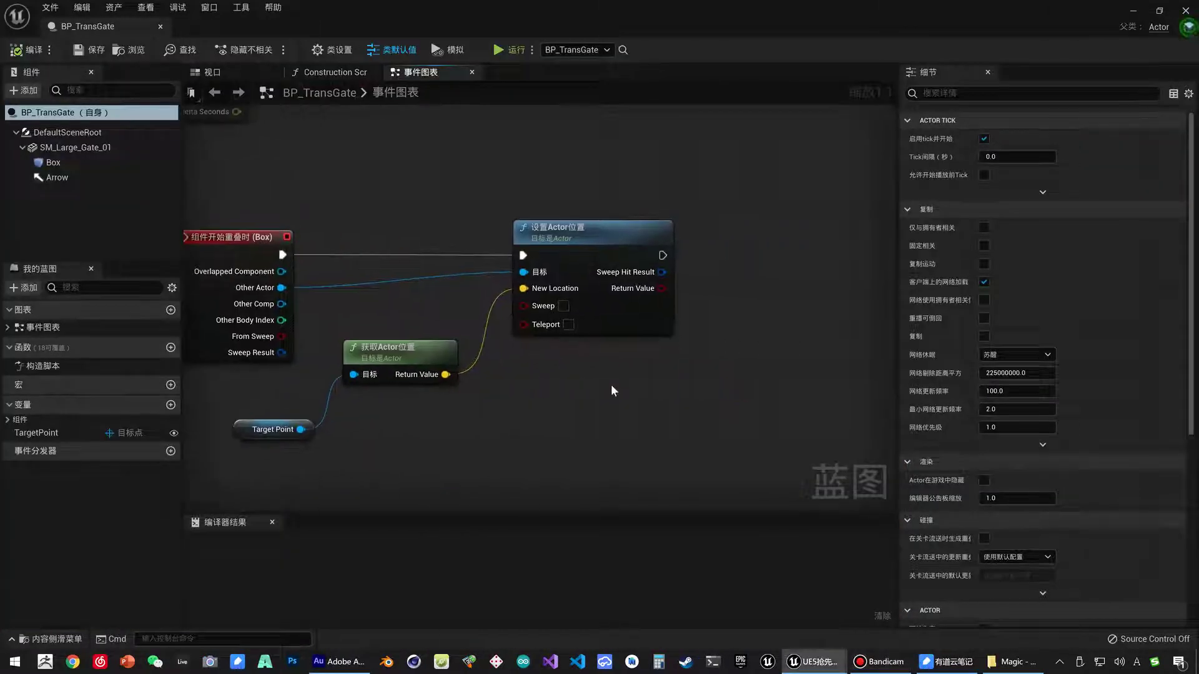
{"action": "left_click_drag", "start_coordinate": [687, 212], "coordinate": [300, 437]}
{"action": "left_click_drag", "start_coordinate": [564, 289], "coordinate": [654, 289]}
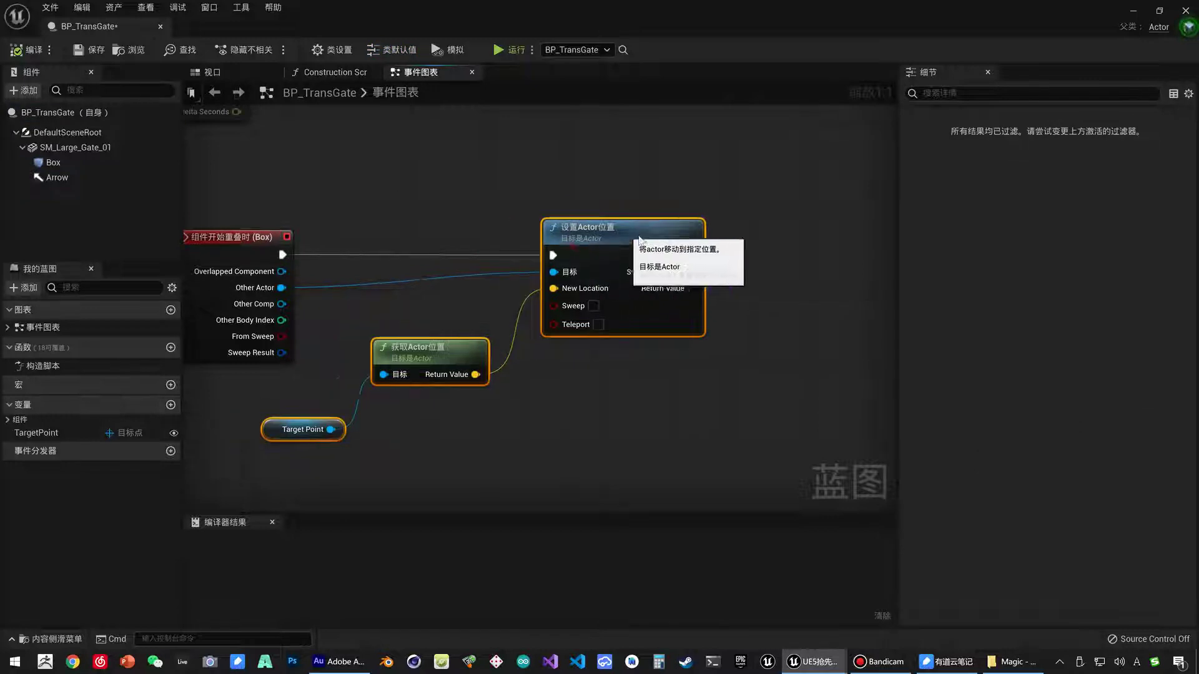
{"action": "left_click_drag", "start_coordinate": [672, 247], "coordinate": [683, 247]}
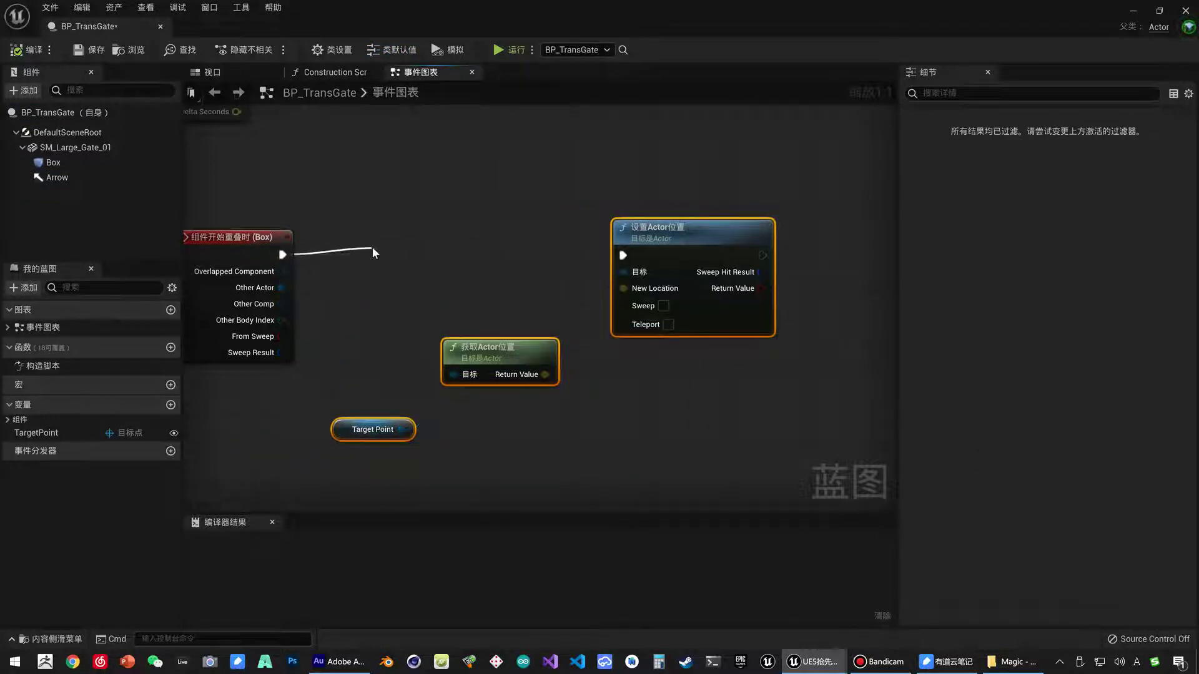
{"action": "left_click_drag", "start_coordinate": [283, 255], "coordinate": [372, 250], "text": "ctrl"}
{"action": "type", "text": "SOUND PLA"}
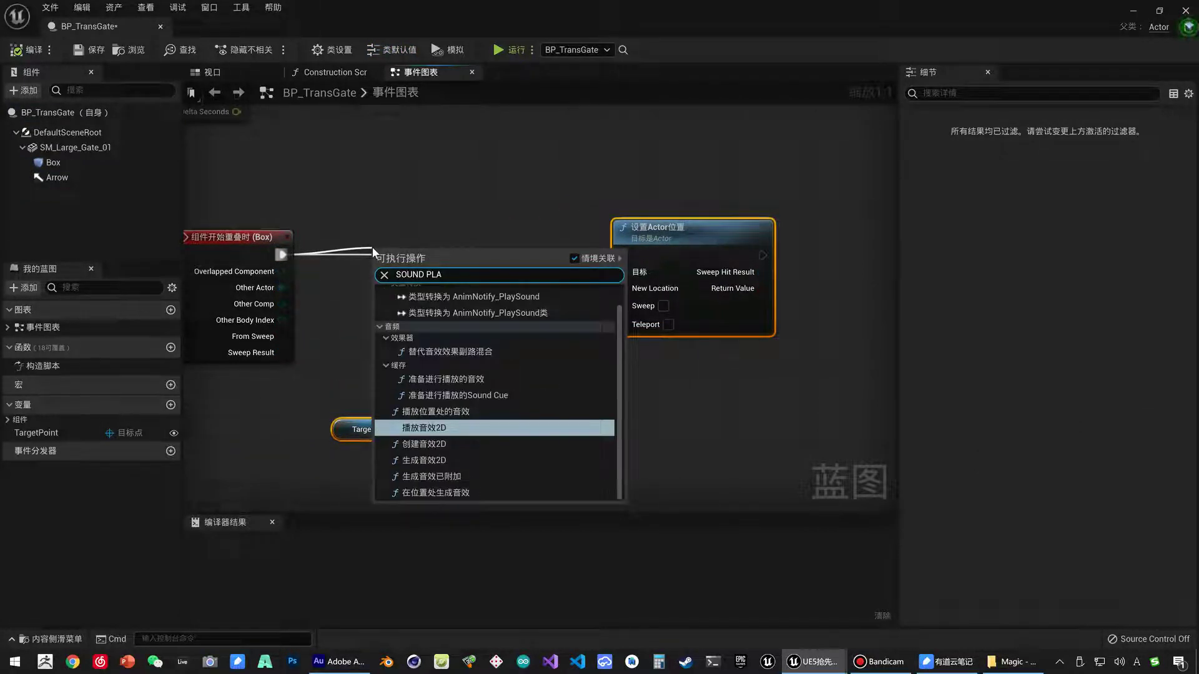
{"action": "key", "text": "Return"}
{"action": "left_click_drag", "start_coordinate": [372, 252], "coordinate": [382, 232]}
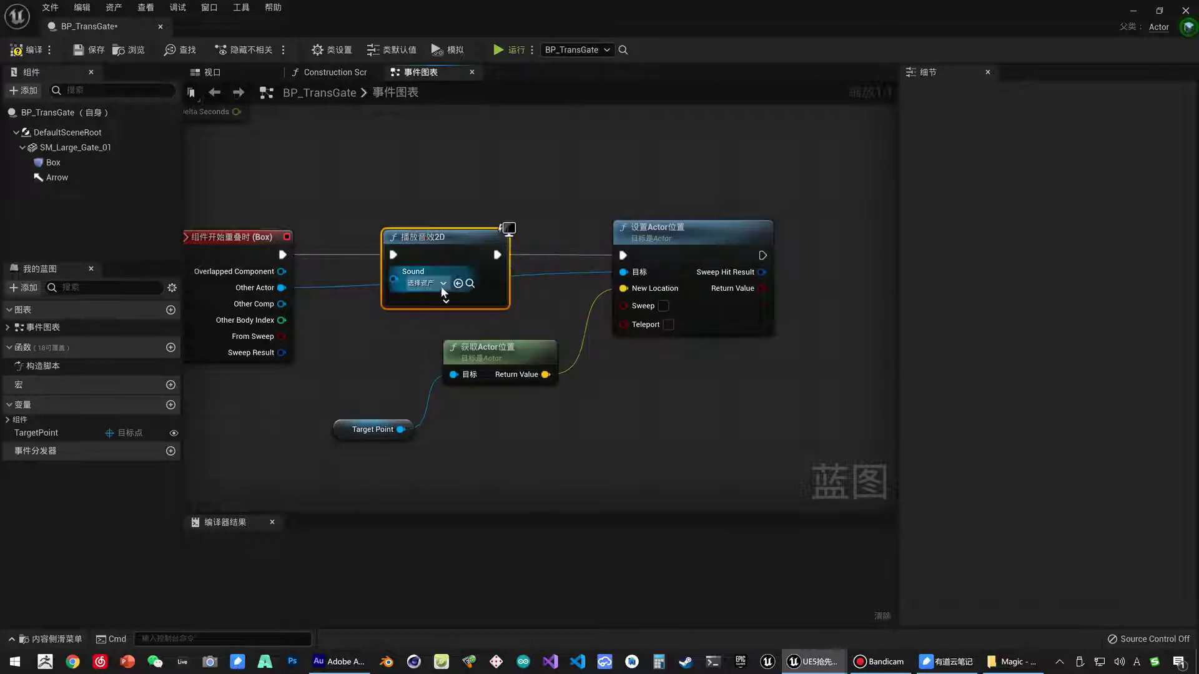
{"action": "left_click", "coordinate": [437, 285]}
{"action": "type", "text": "WHOO"}
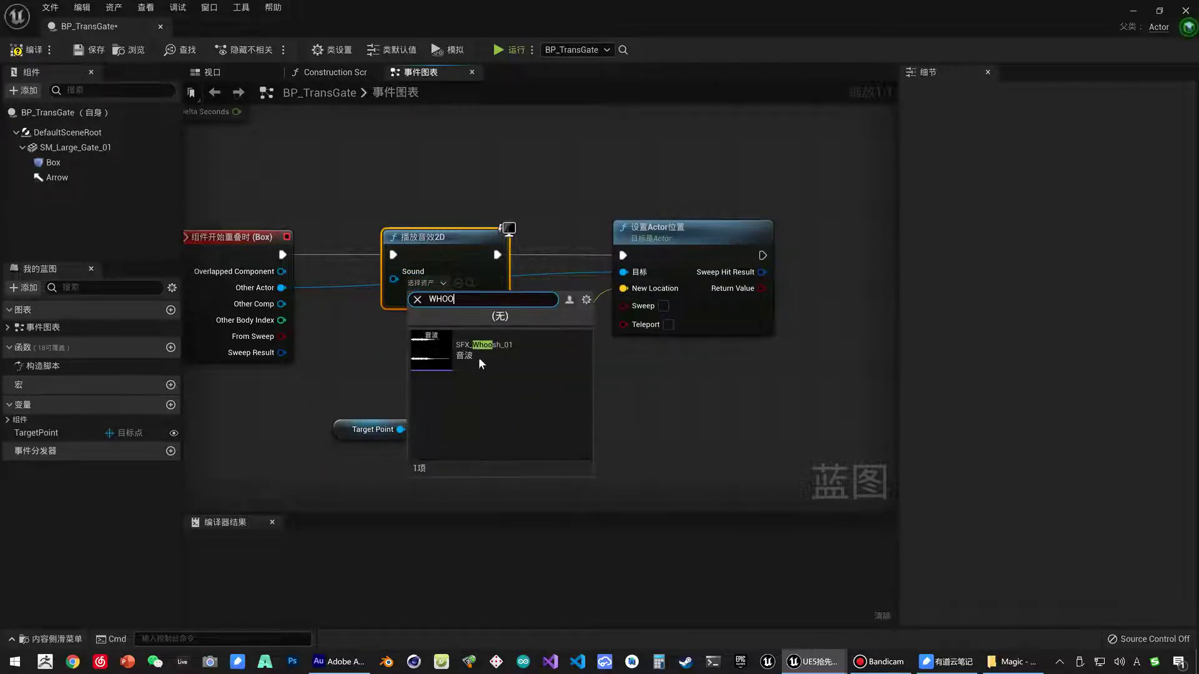
{"action": "left_click", "coordinate": [478, 348]}
Step: Tidy the node layout, compile and save BP_TransGate, and return to OrionMap
{"action": "left_click_drag", "start_coordinate": [455, 253], "coordinate": [466, 212]}
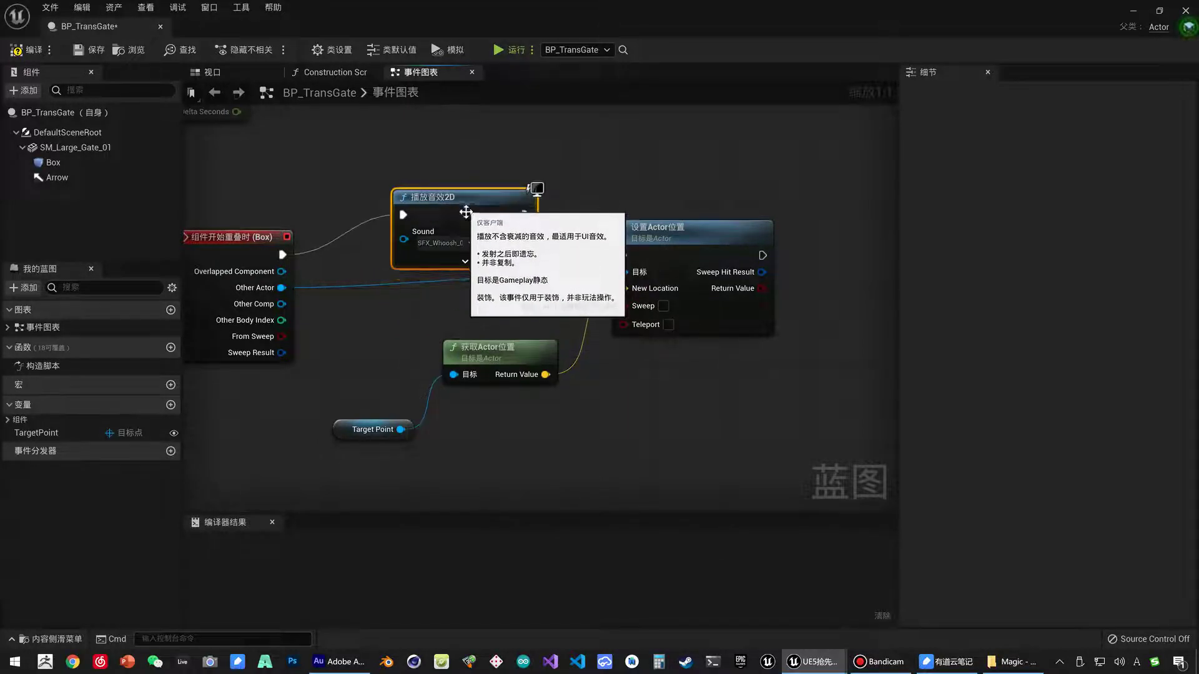
{"action": "left_click_drag", "start_coordinate": [634, 230], "coordinate": [683, 230]}
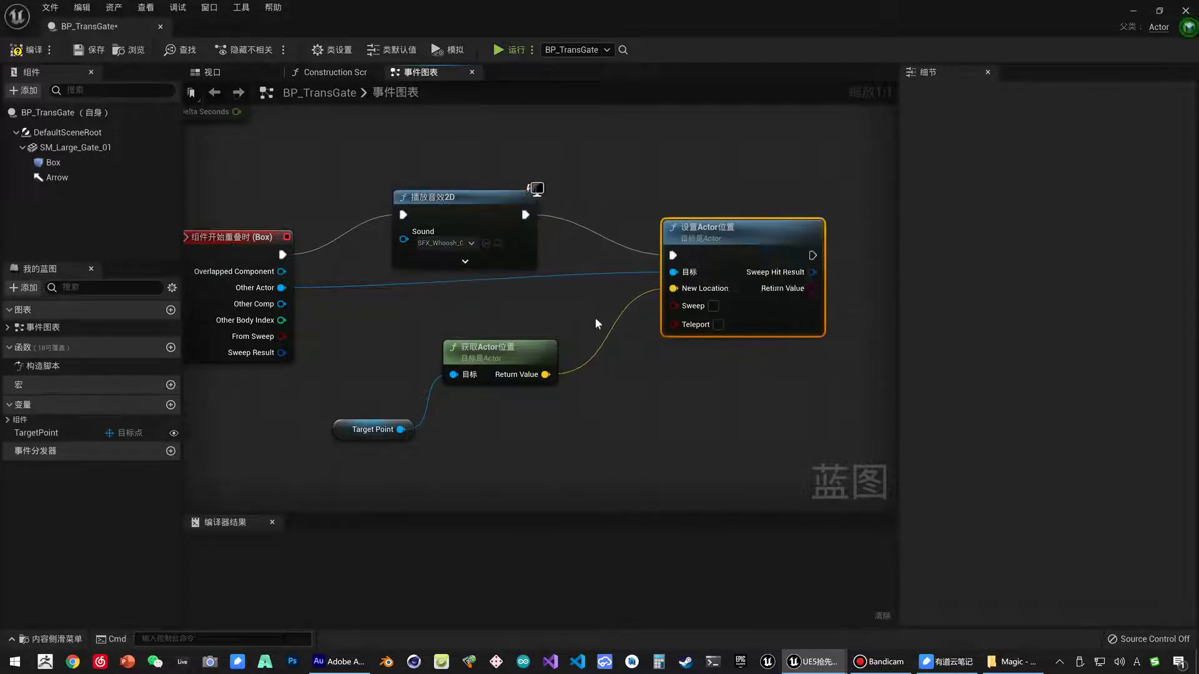
{"action": "left_click", "coordinate": [528, 345]}
{"action": "left_click_drag", "start_coordinate": [527, 345], "coordinate": [518, 325]}
{"action": "left_click_drag", "start_coordinate": [329, 420], "coordinate": [321, 400]}
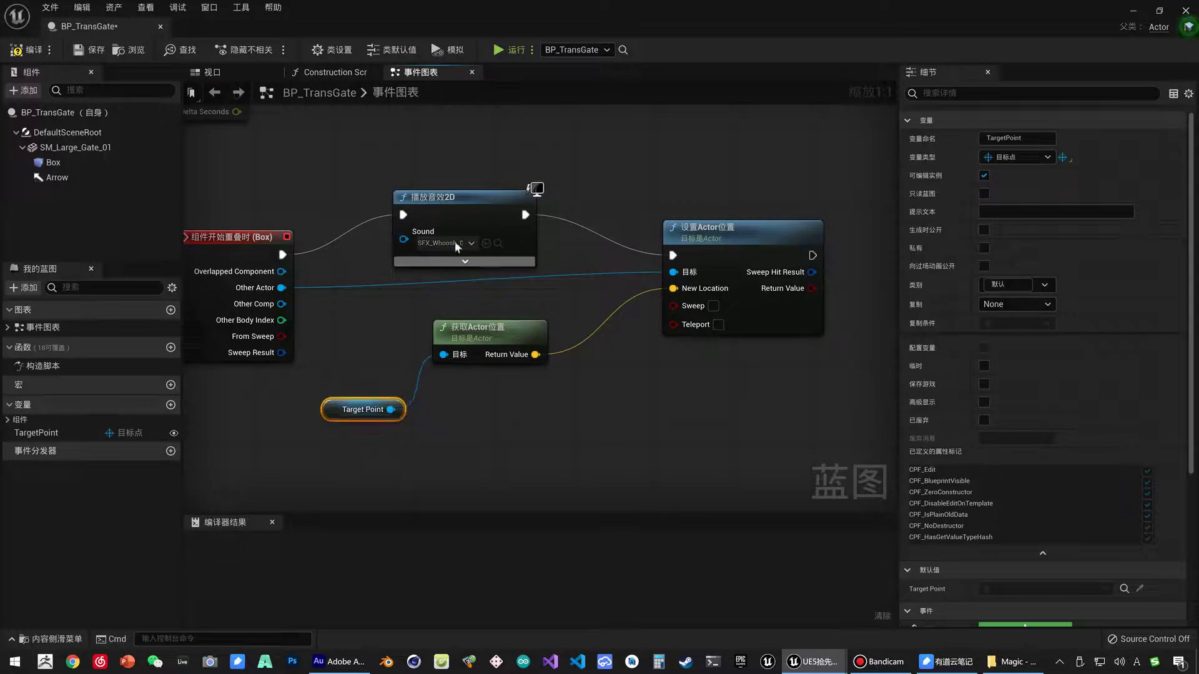
{"action": "left_click", "coordinate": [84, 50]}
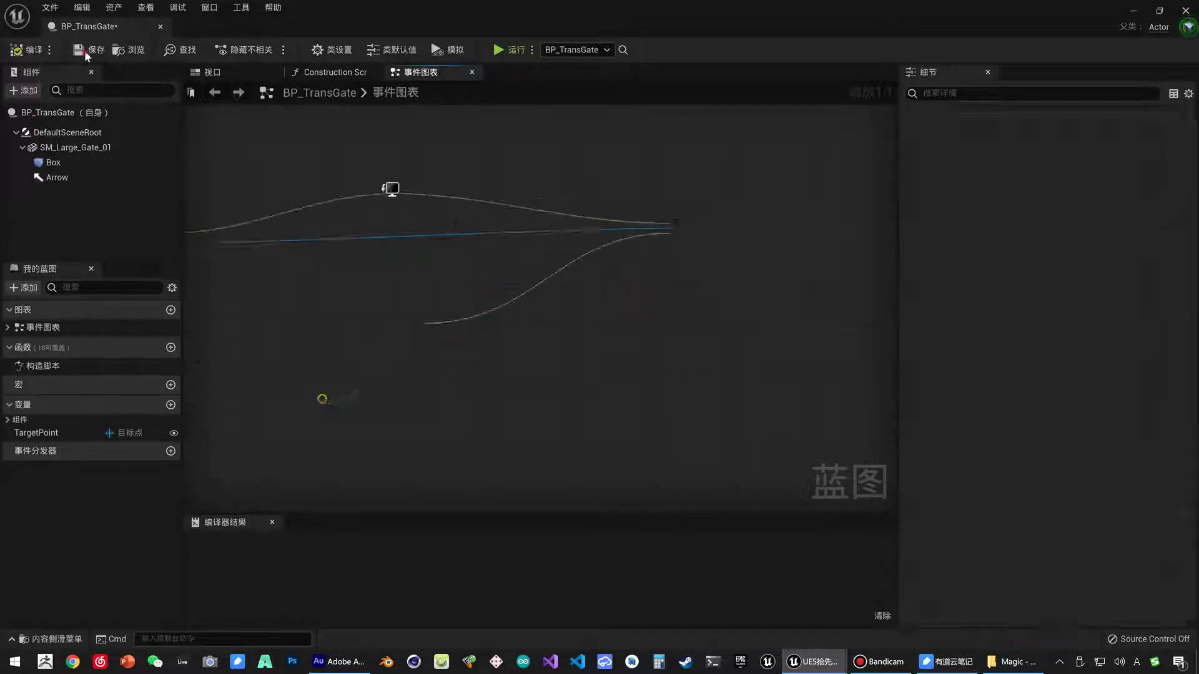
{"action": "left_click", "coordinate": [117, 32]}
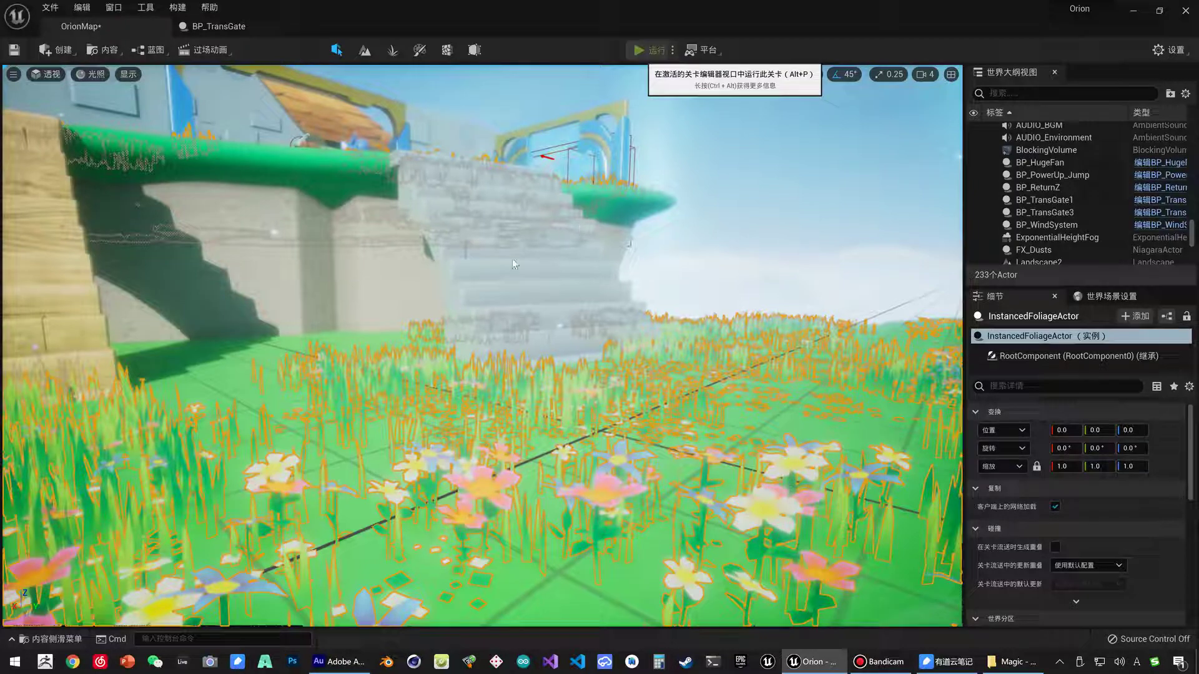
{"action": "key", "text": "alt+p"}
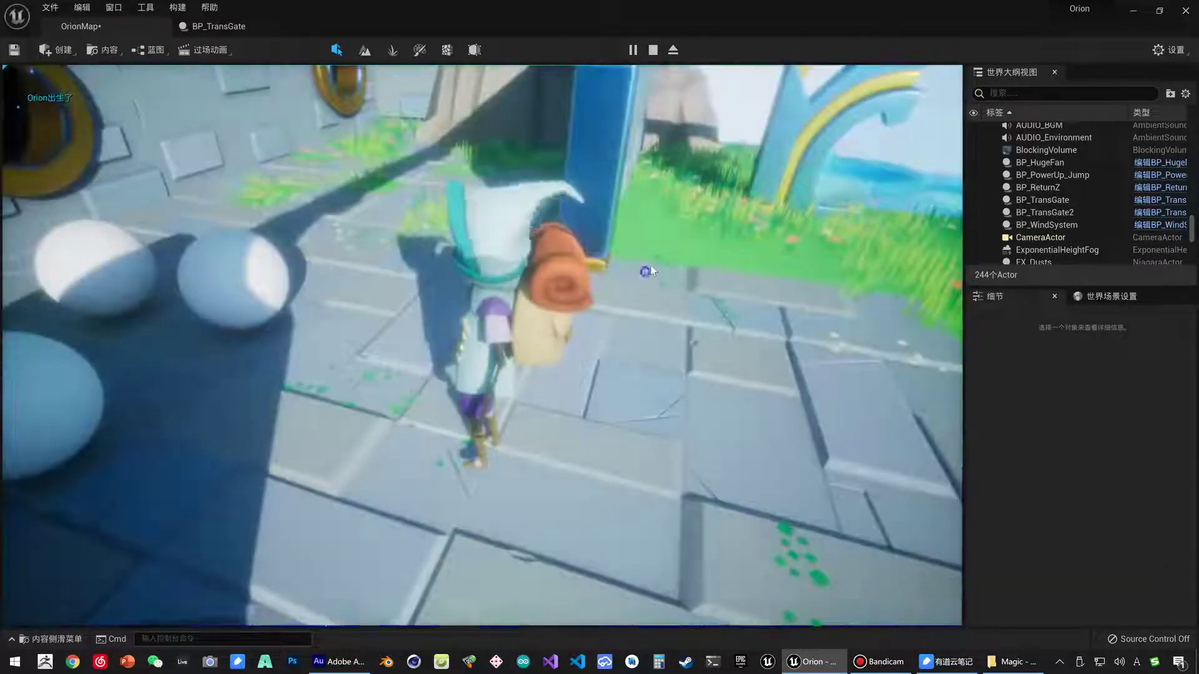
{"action": "key", "text": "w"}
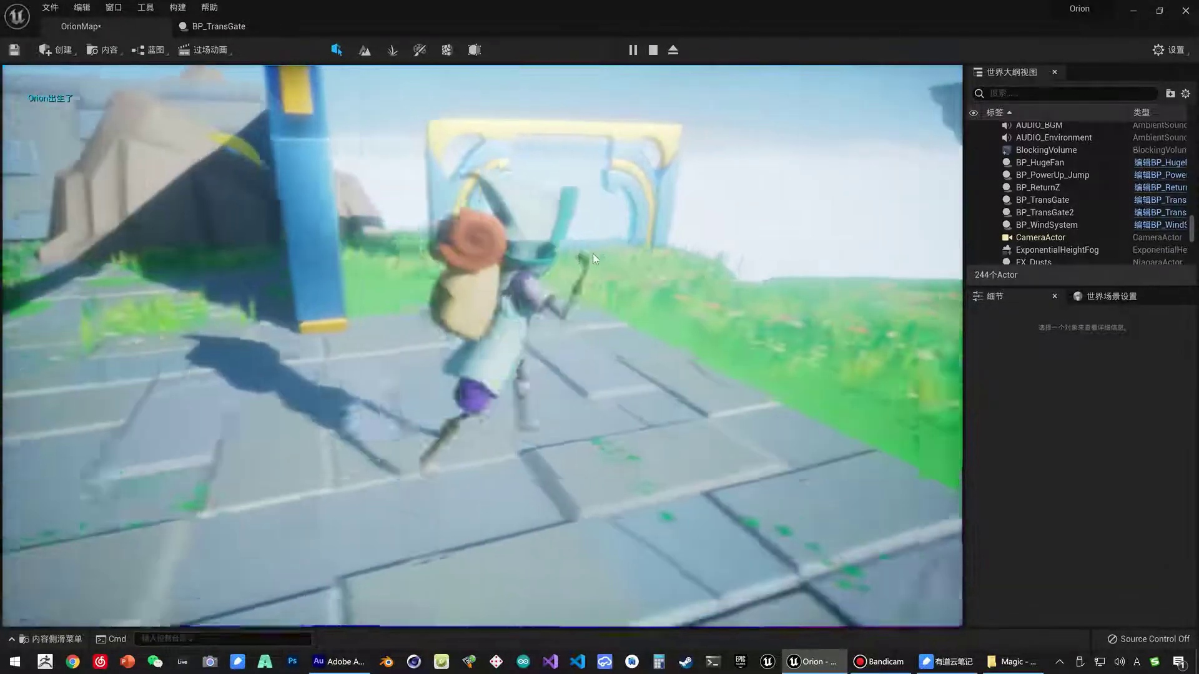
{"action": "key", "text": "w"}
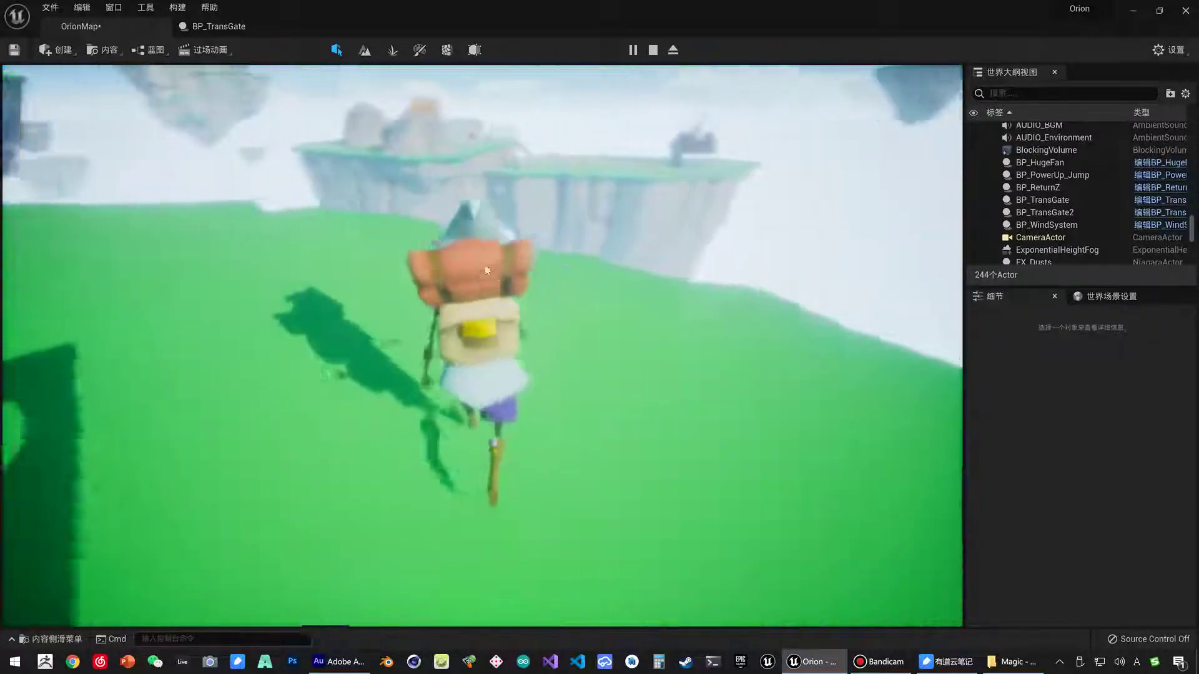
{"action": "key", "text": "s"}
{"action": "key", "text": "w"}
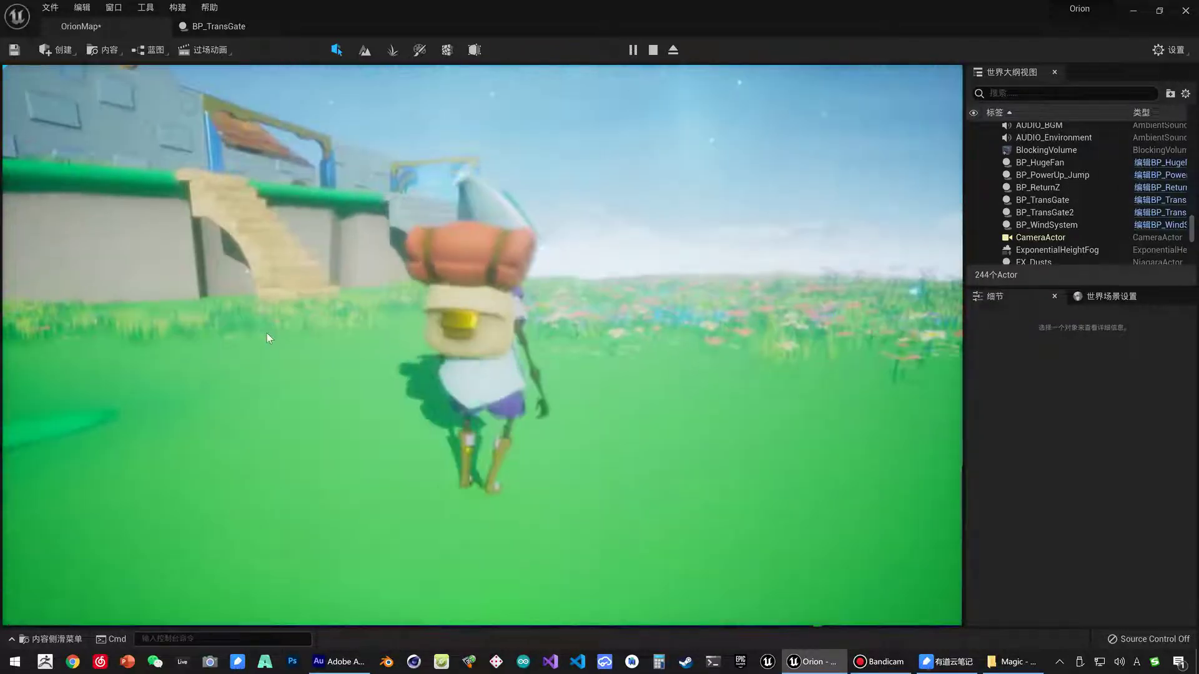
{"action": "key", "text": "Escape"}
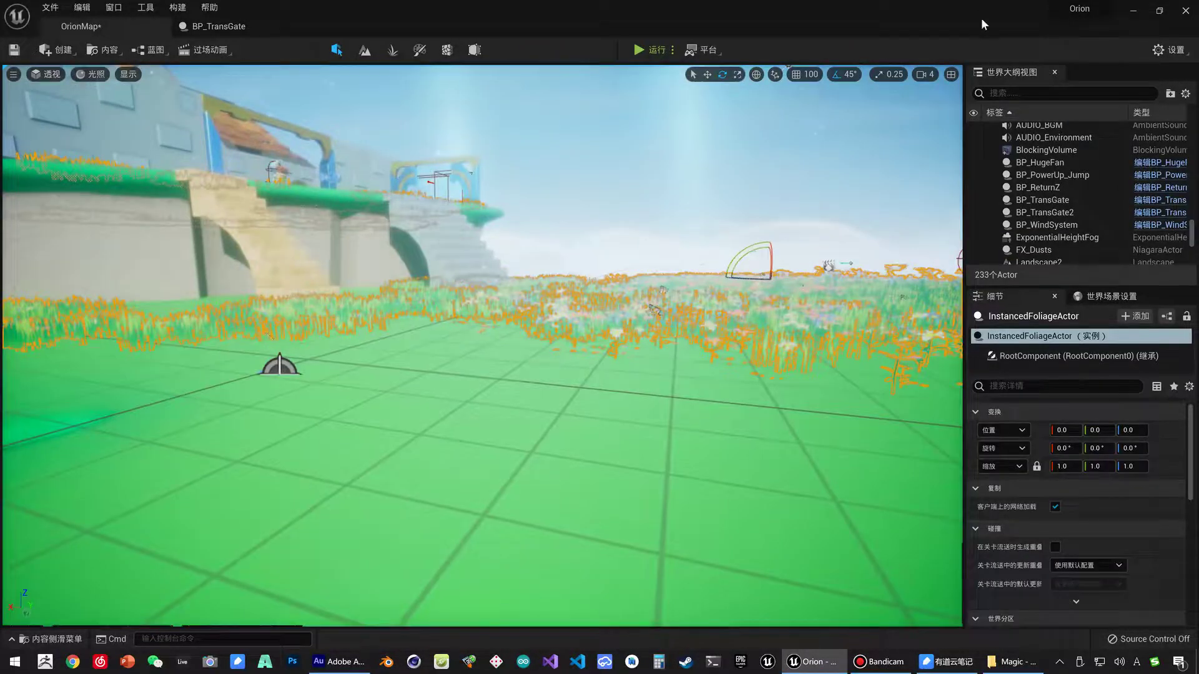
Step: Switch to the BP_TransGate tab and pan its event graph slightly left
{"action": "left_click", "coordinate": [218, 26]}
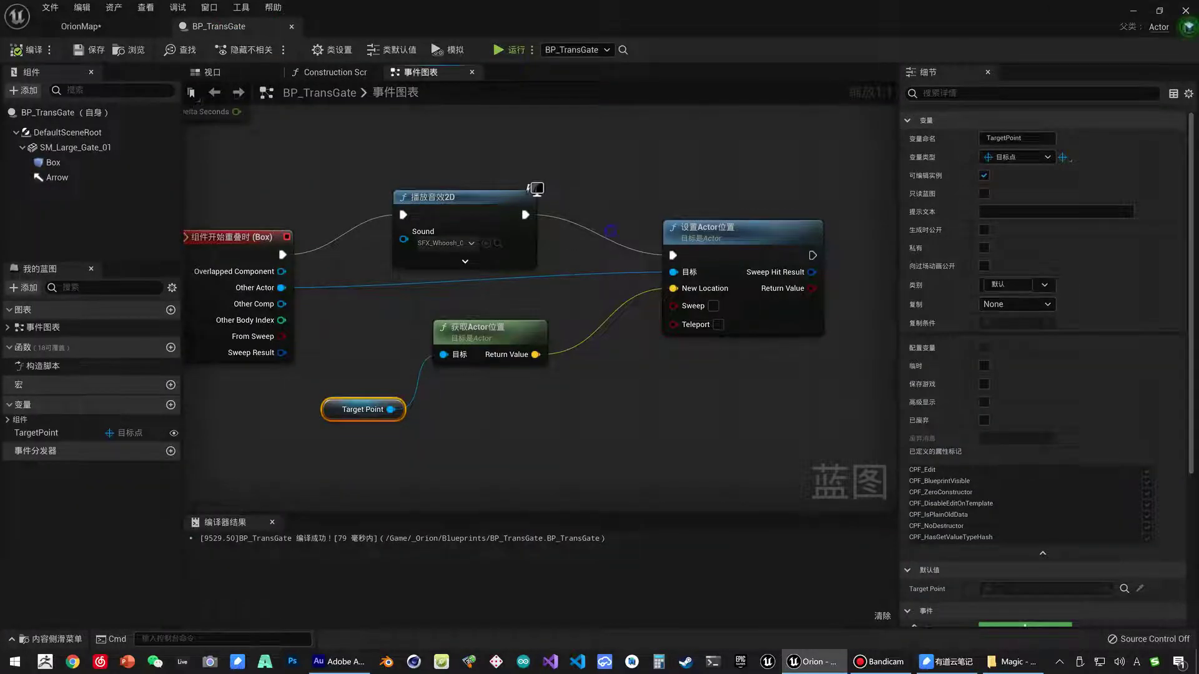
{"action": "right_click_drag", "start_coordinate": [610, 220], "coordinate": [601, 222]}
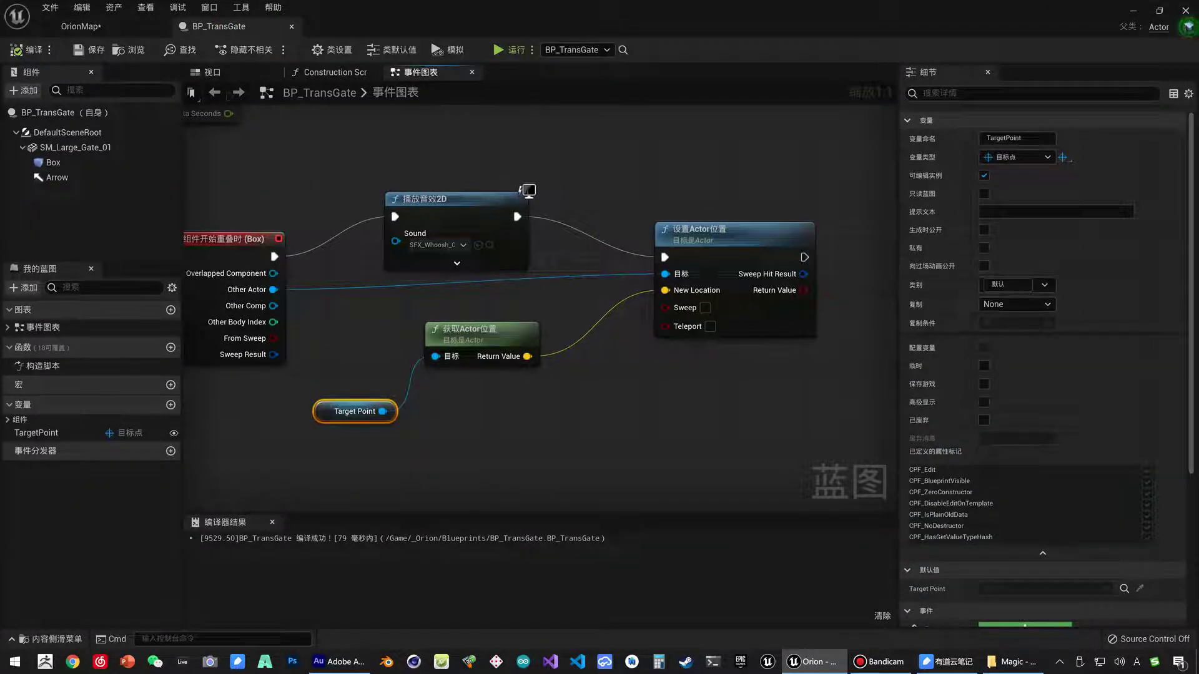